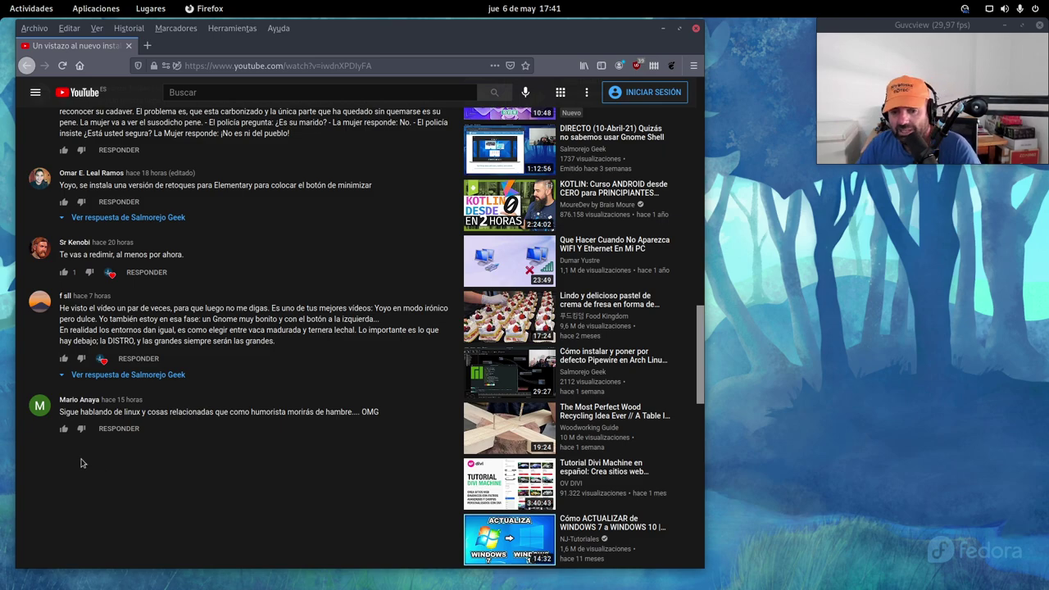
Step: Read through the viewer comments under the elementary OS 6 installer video and return to the video
scroll(158, 324, up, 5)
scroll(158, 331, down, 2)
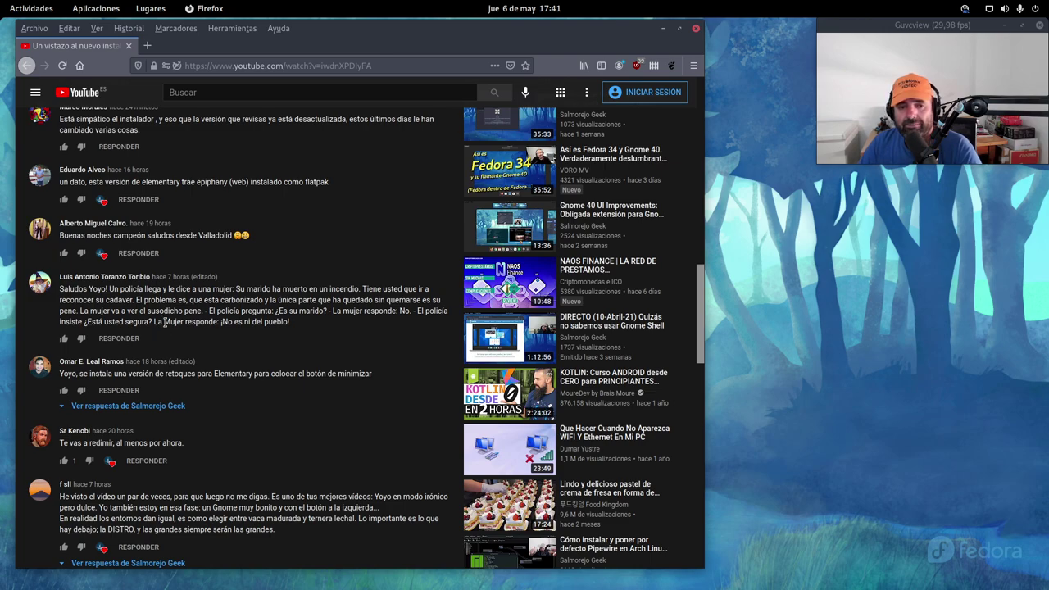
scroll(164, 322, up, 2)
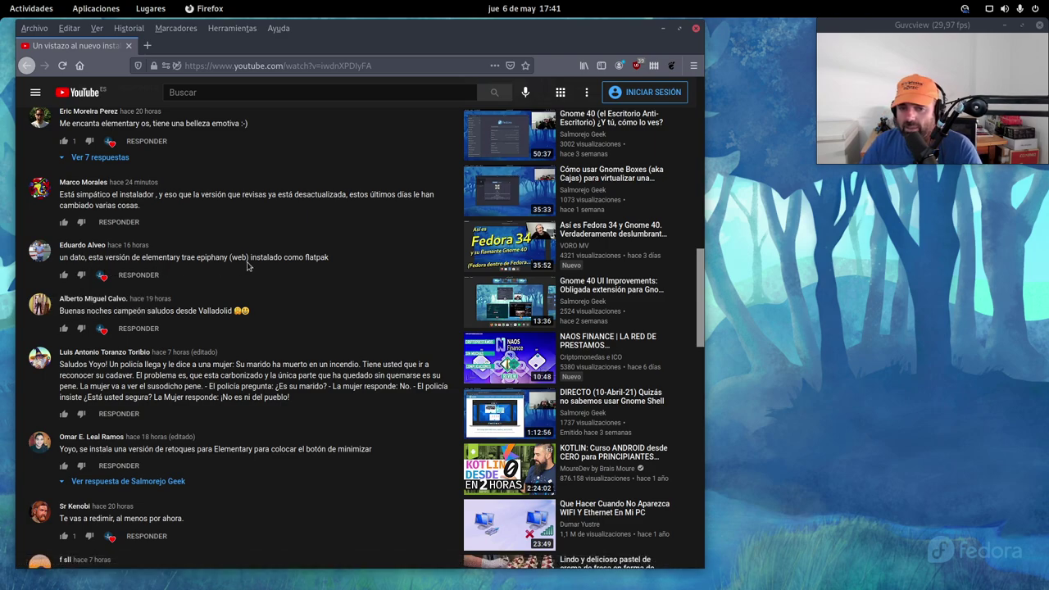
scroll(295, 270, up, 4)
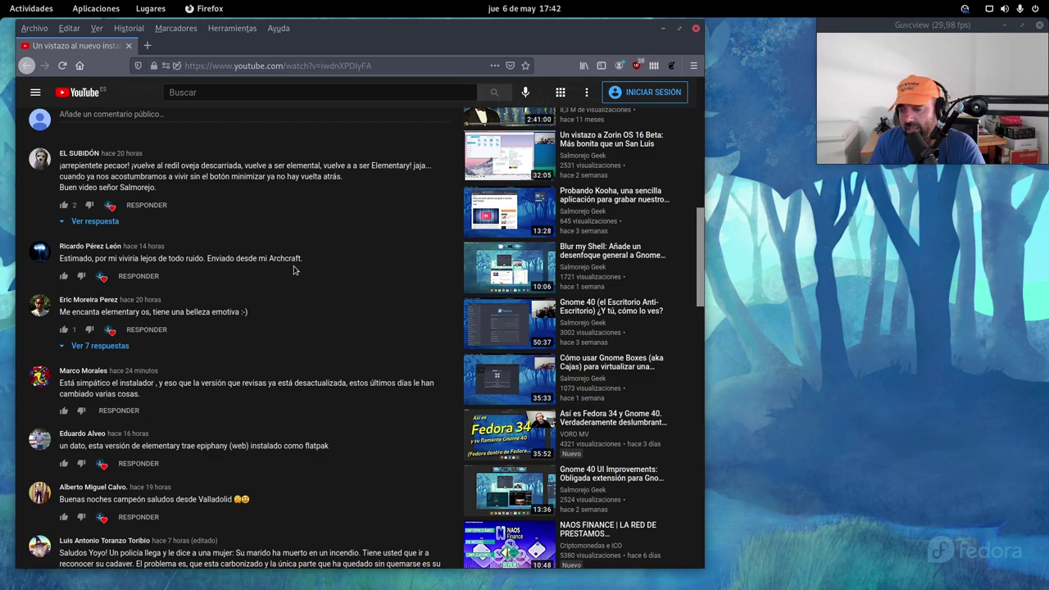
scroll(293, 269, up, 10)
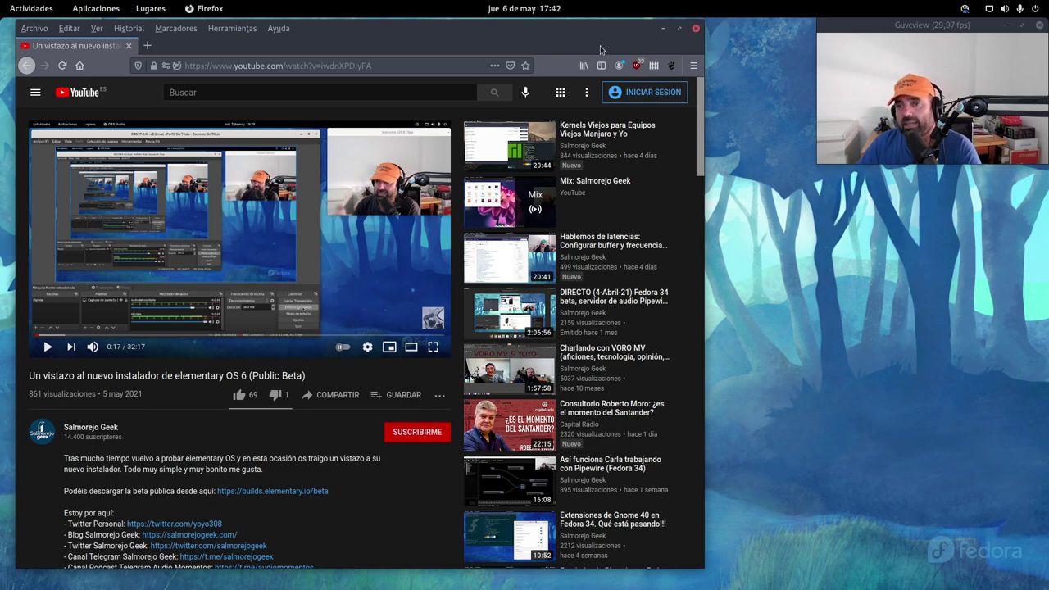
mouse_move(345, 257)
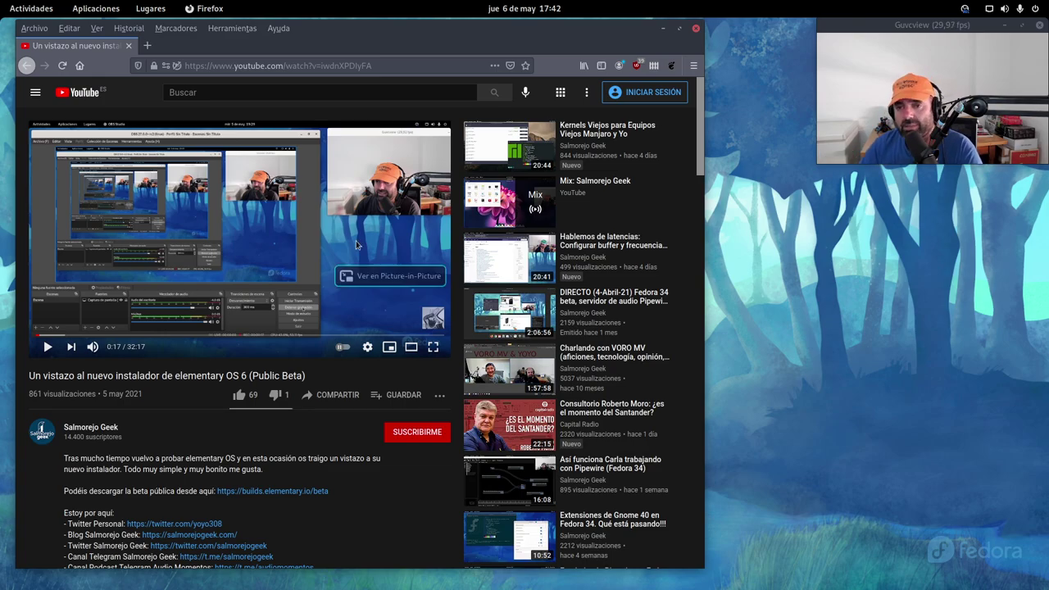
Step: Minimize the browser, then find and launch the Cajas virtual machine manager and reposition its window
click(665, 32)
mouse_move(2, 1)
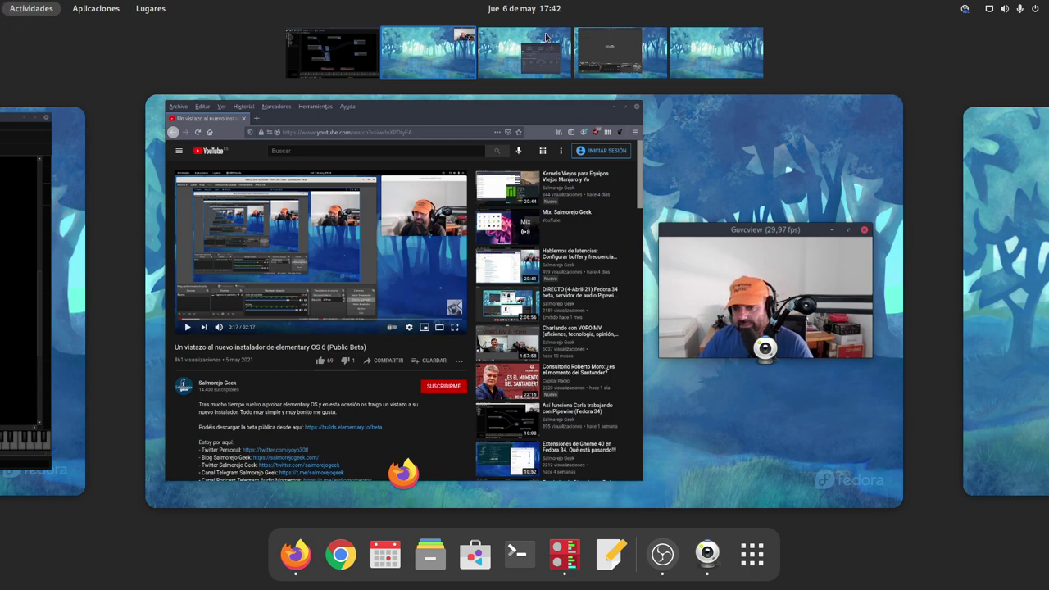
text(ca)
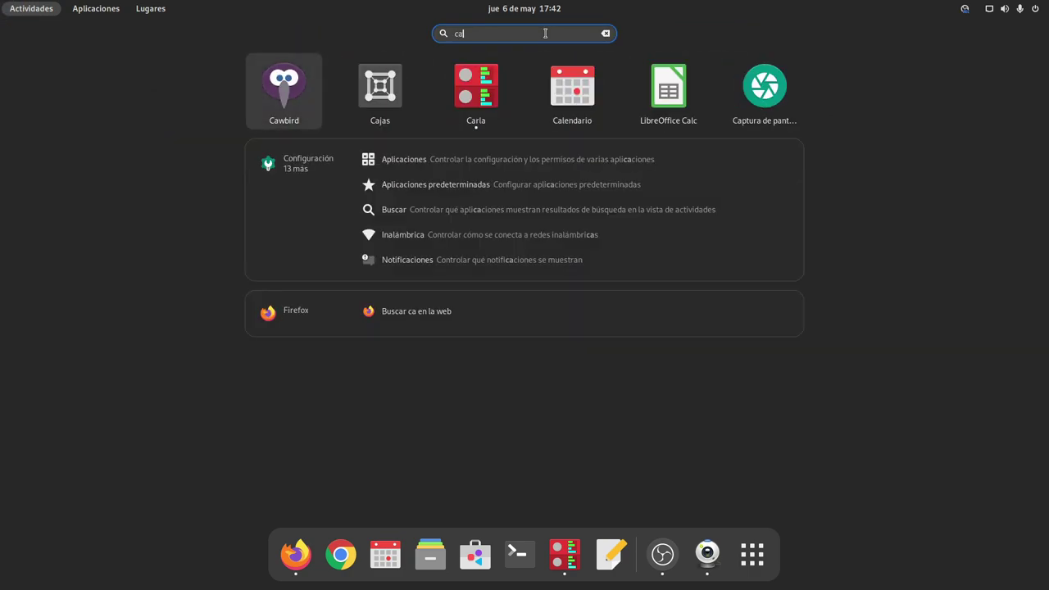
click(376, 90)
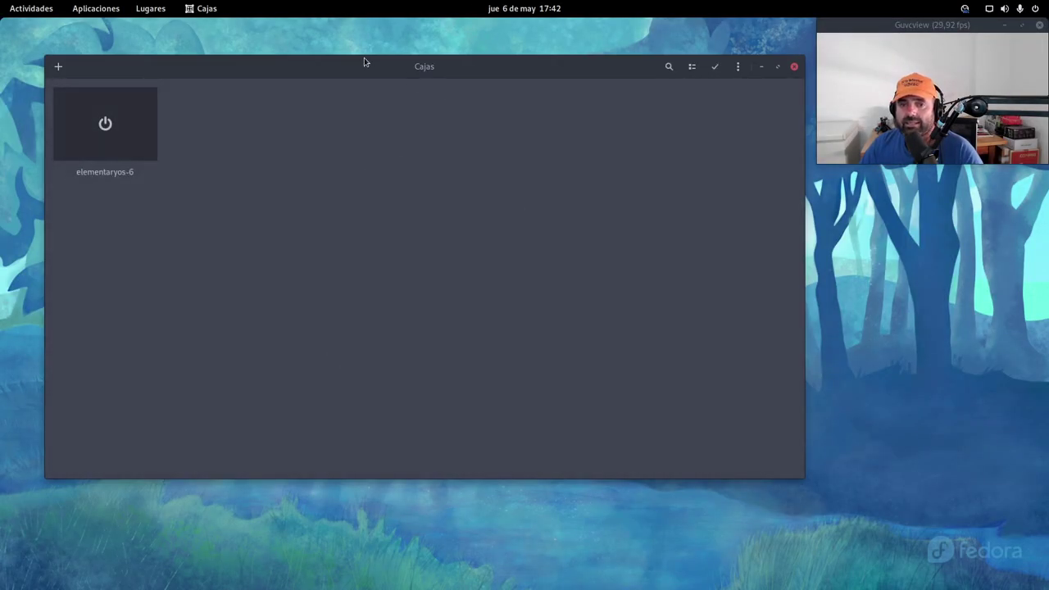
drag(365, 59, 389, 48)
Step: Review the elementaryos-6 machine's general, system, device and snapshot properties, and close them
right_click(153, 141)
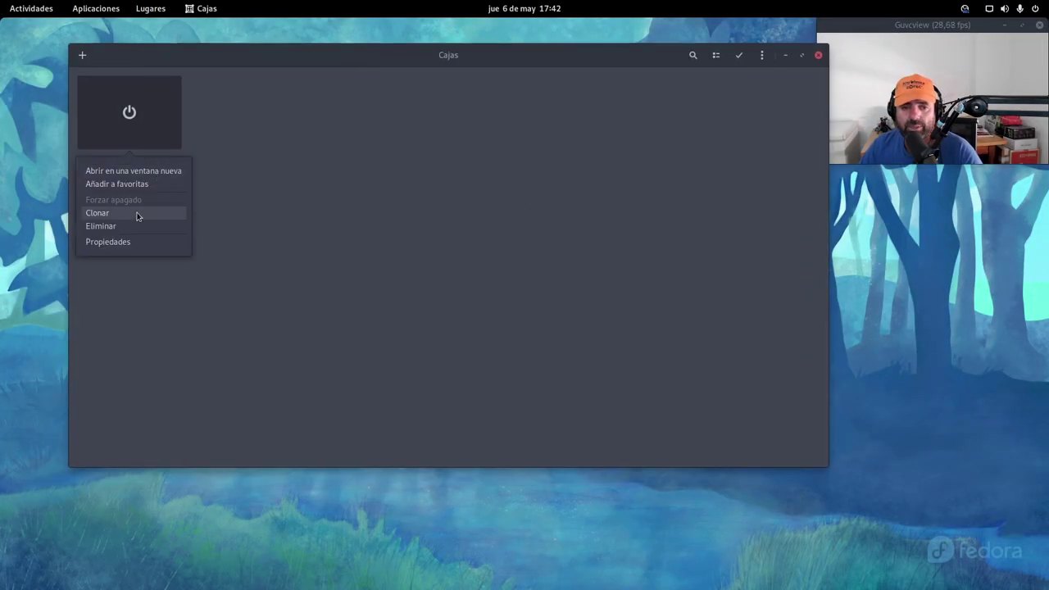
click(108, 242)
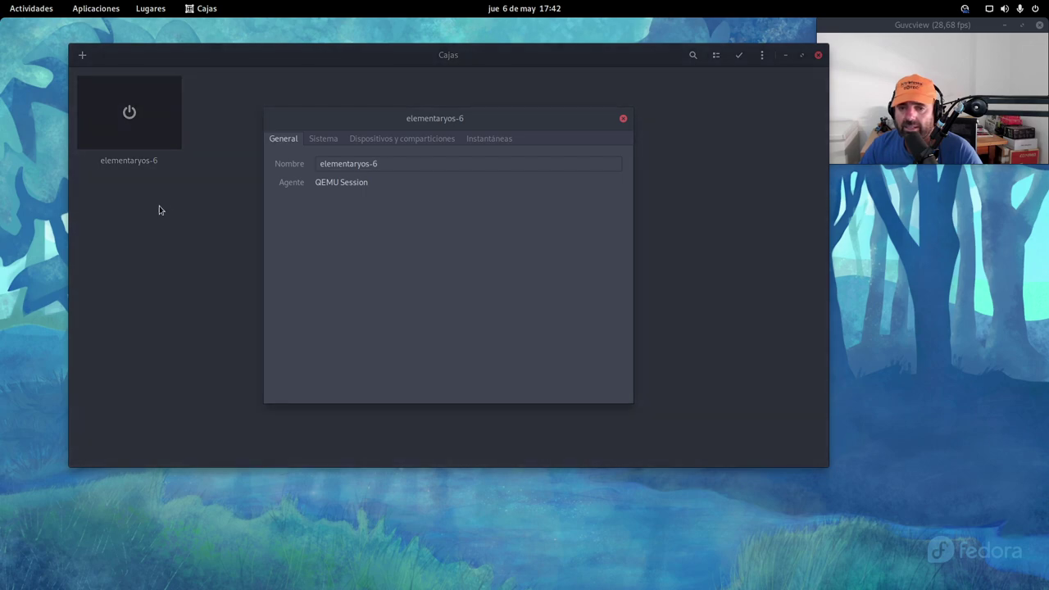
click(323, 139)
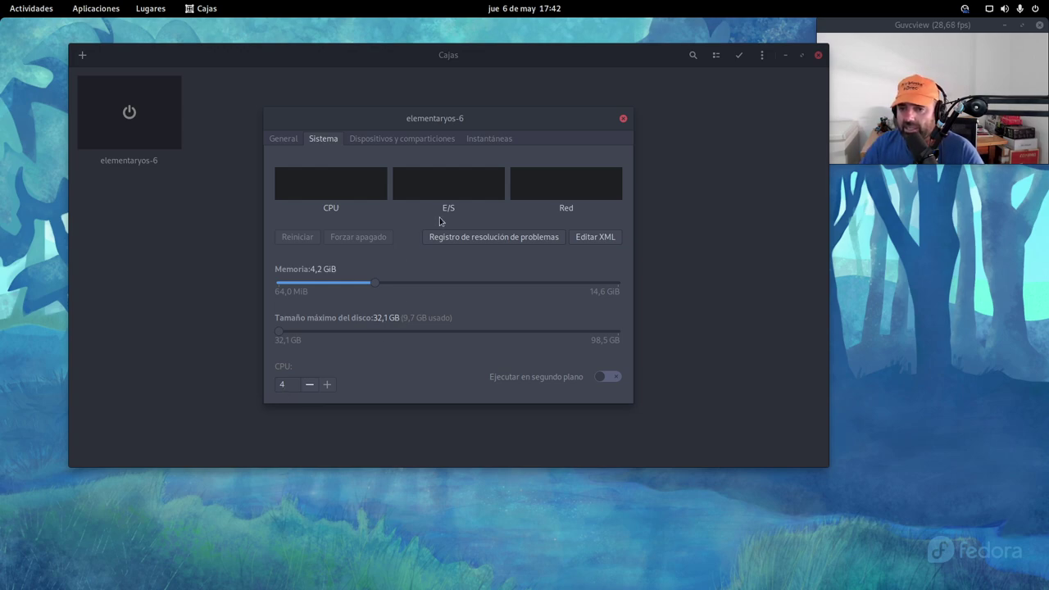
click(373, 139)
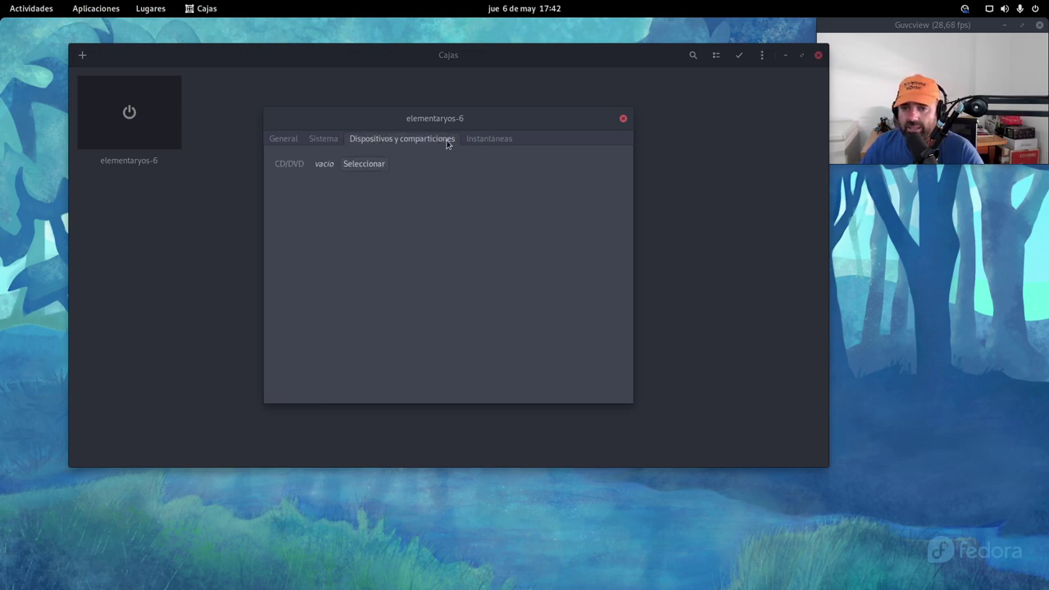
click(481, 139)
click(336, 143)
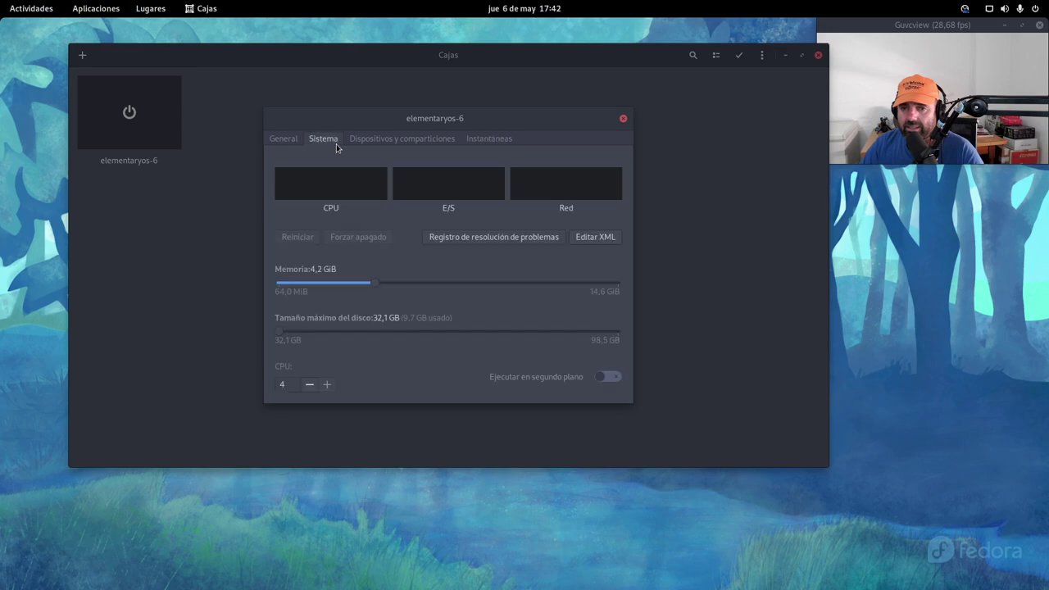
click(281, 141)
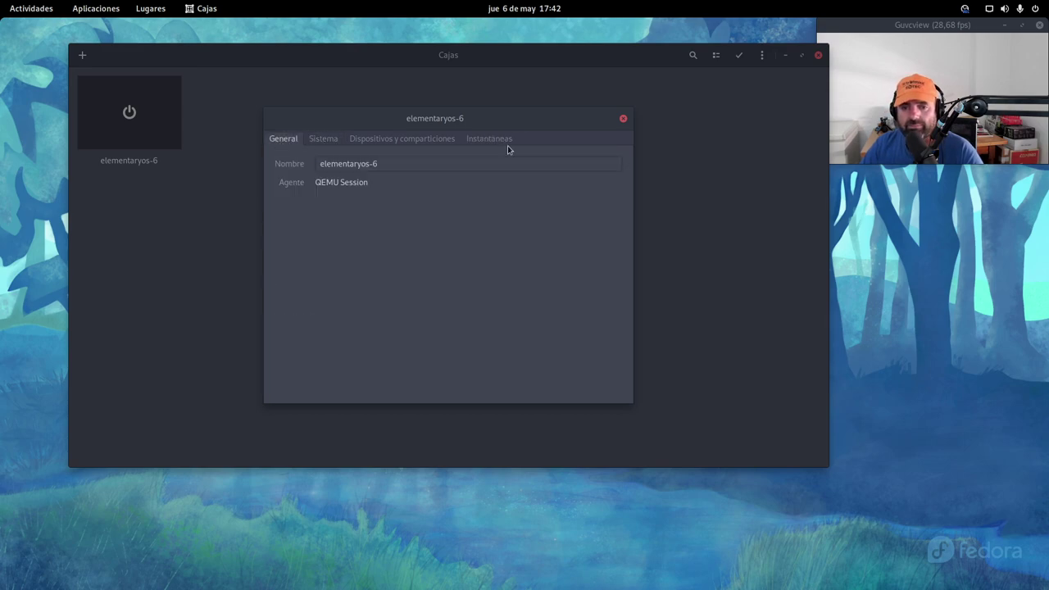
click(622, 119)
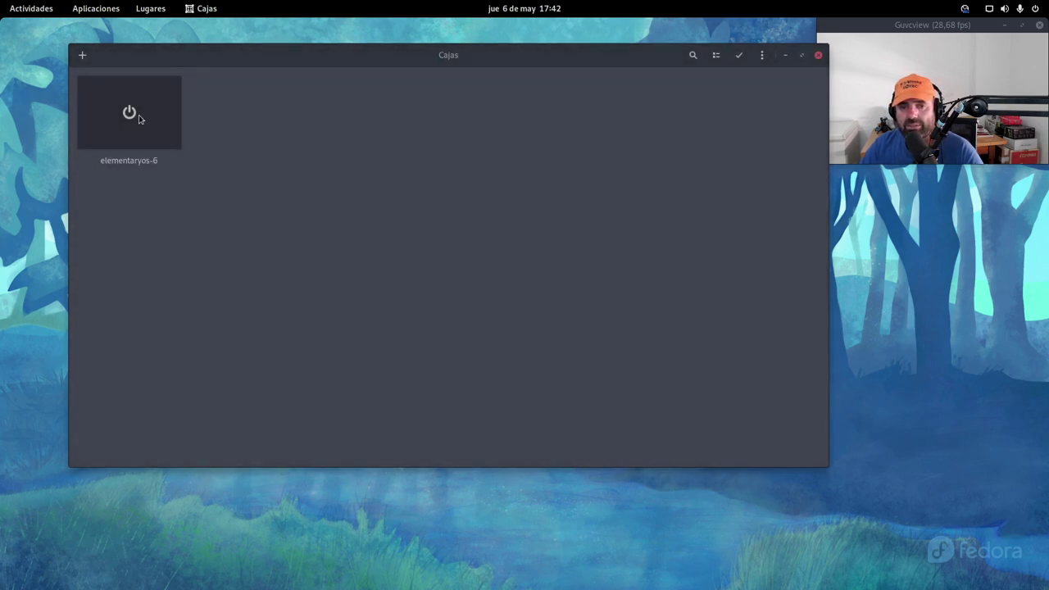
Step: Start the elementaryos-6 virtual machine and enlarge its window towards the webcam view
click(139, 118)
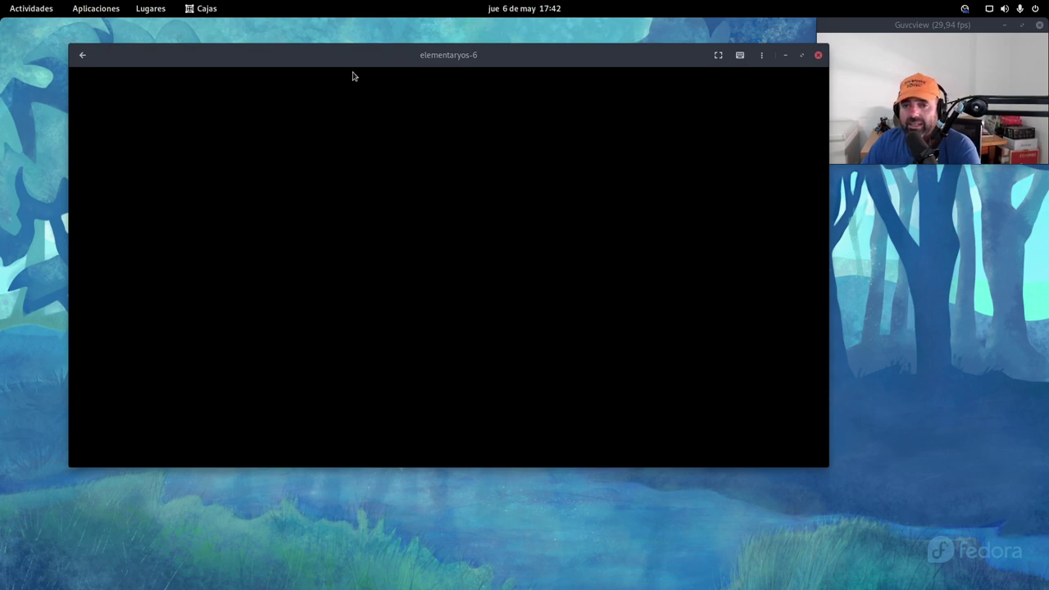
drag(345, 50, 282, 27)
drag(767, 441, 829, 506)
click(827, 506)
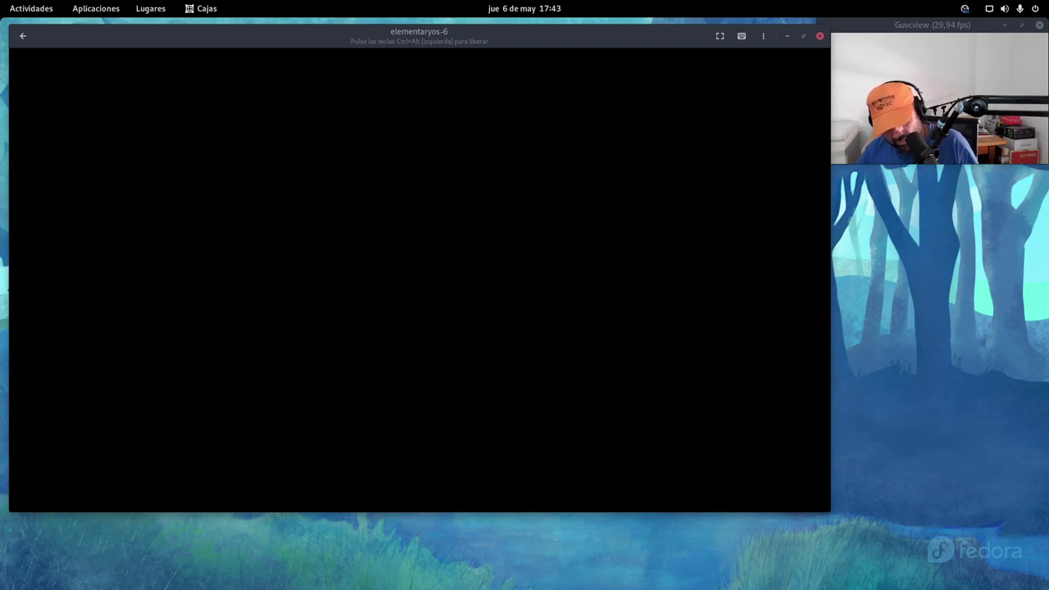
Step: Switch to Carla and spread out the Firefox, OBS, OBS Monitor and SSL 2+ Monitor nodes in the patchbay
key(alt+Tab)
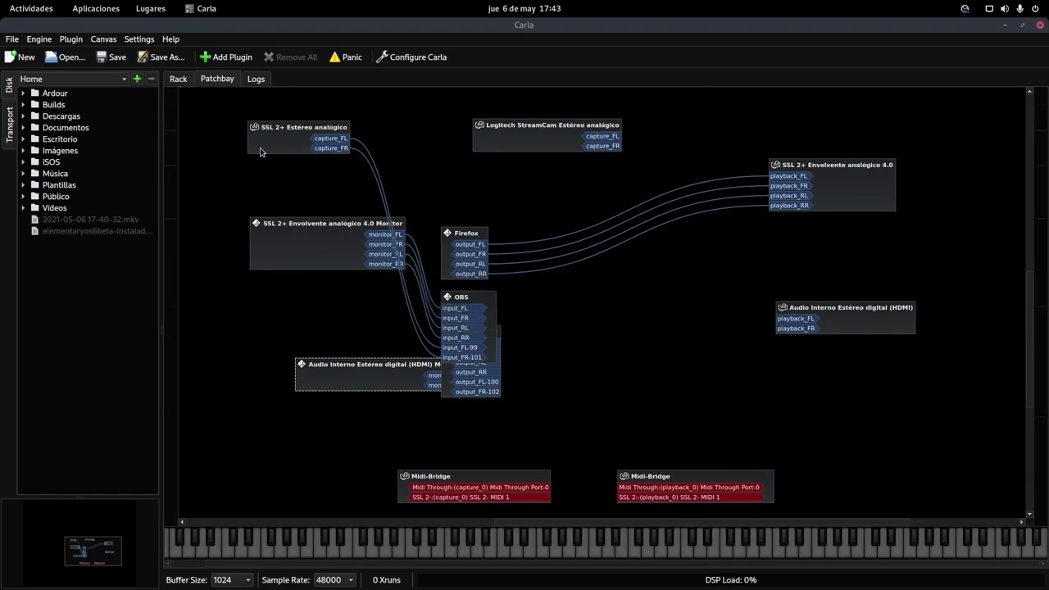
drag(469, 239, 442, 185)
drag(486, 297, 714, 259)
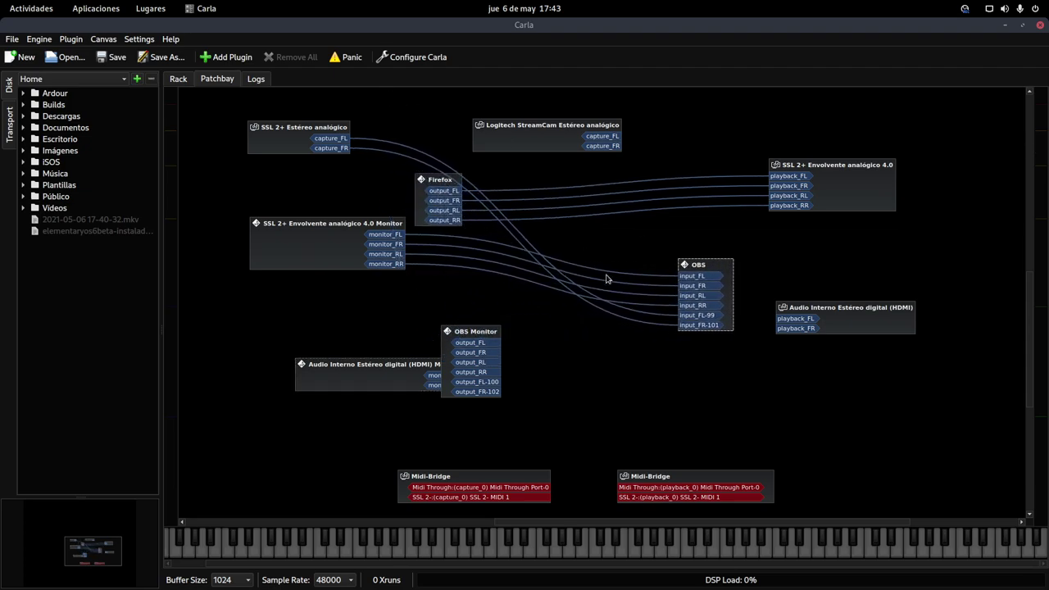
drag(476, 335, 616, 381)
drag(292, 252, 287, 261)
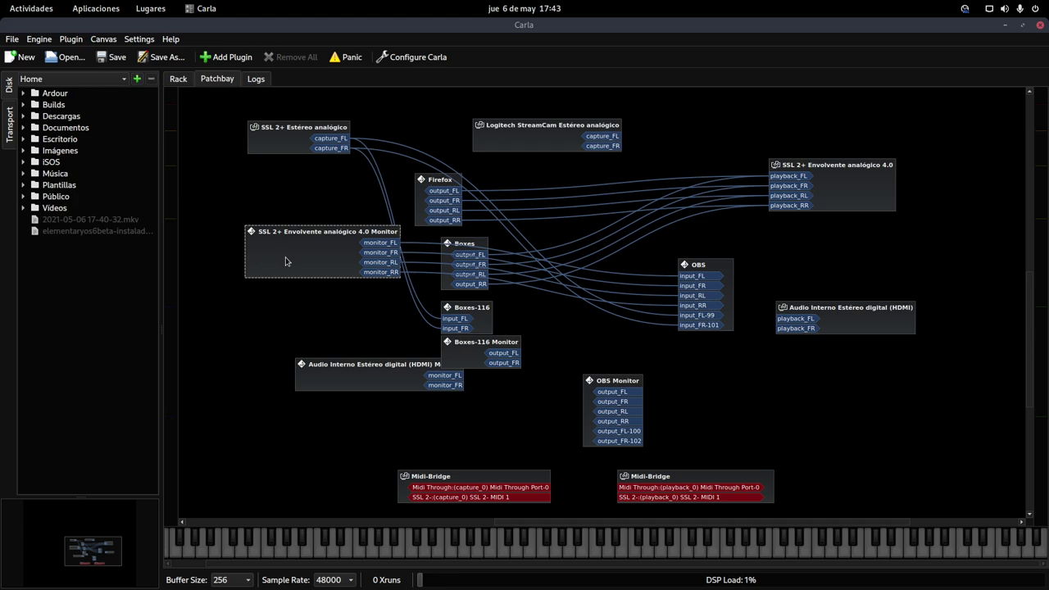
drag(473, 360, 712, 413)
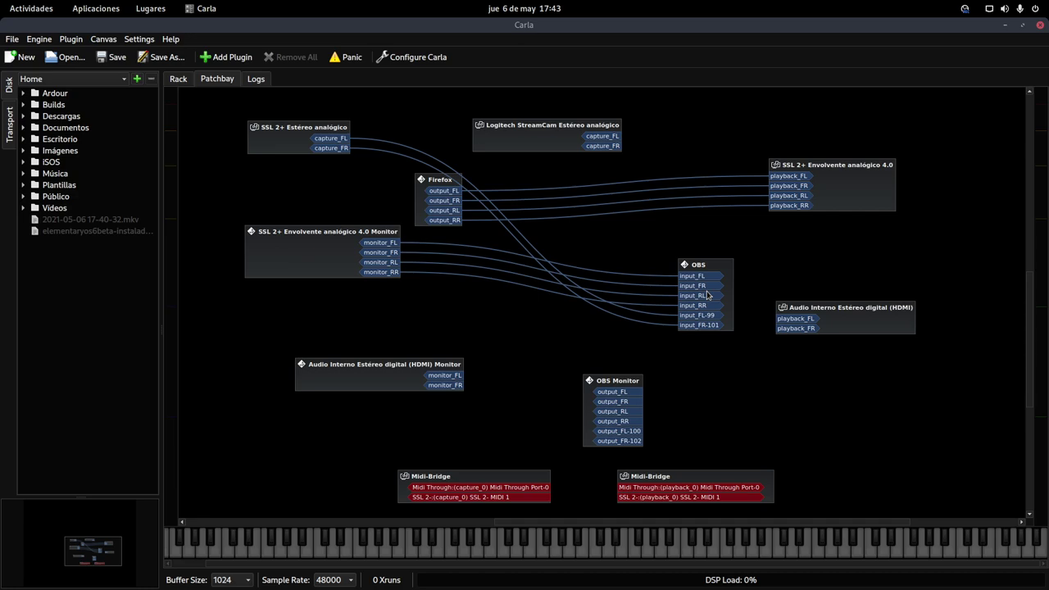
Step: Return to the elementaryos-6 machine in Cajas and log in with the account password
key(super)
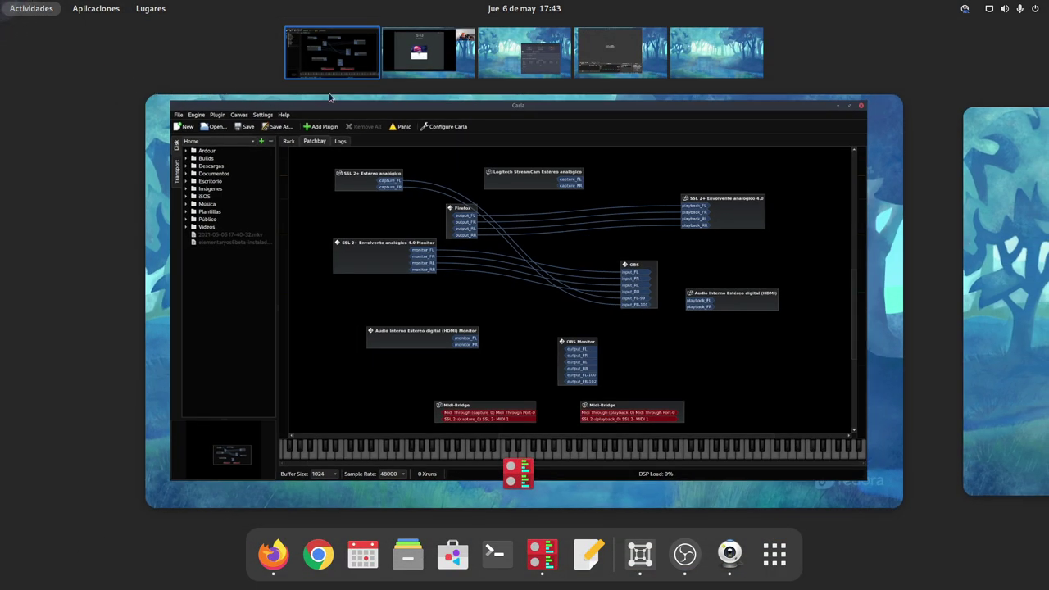
click(414, 68)
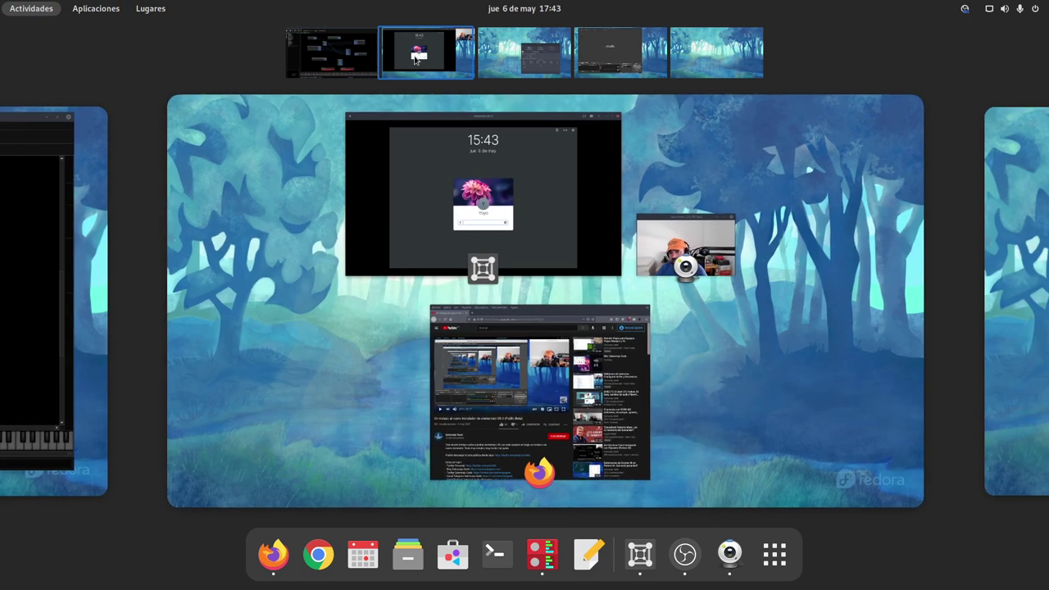
click(401, 236)
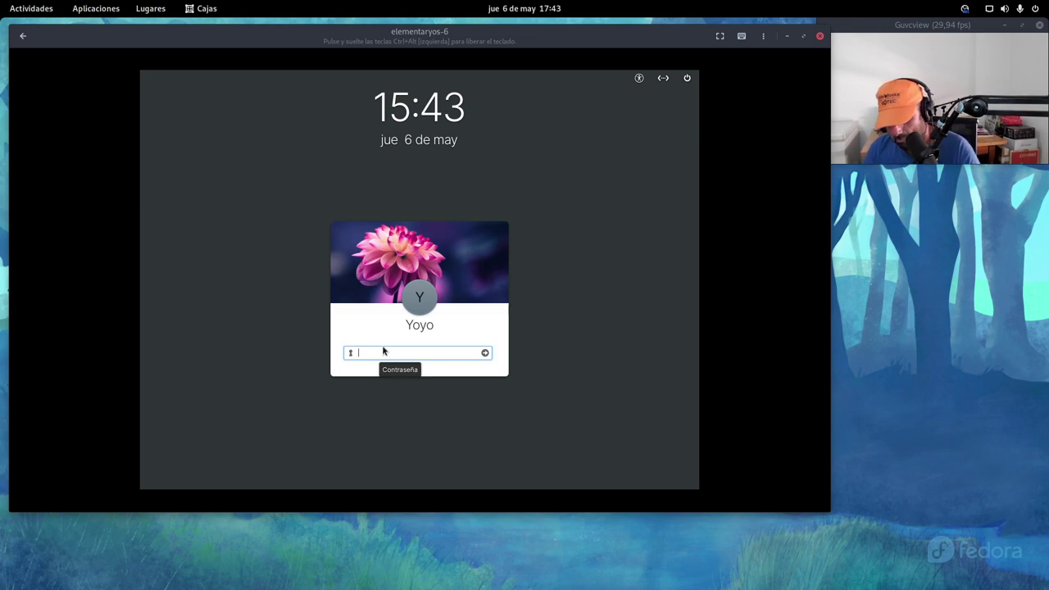
text(•••••••)
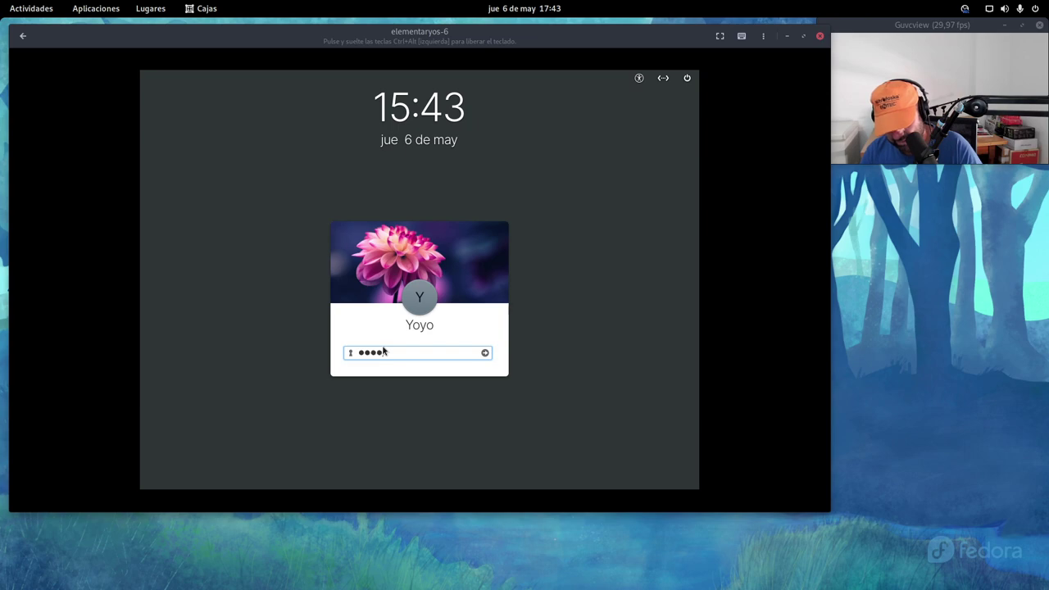
key(Return)
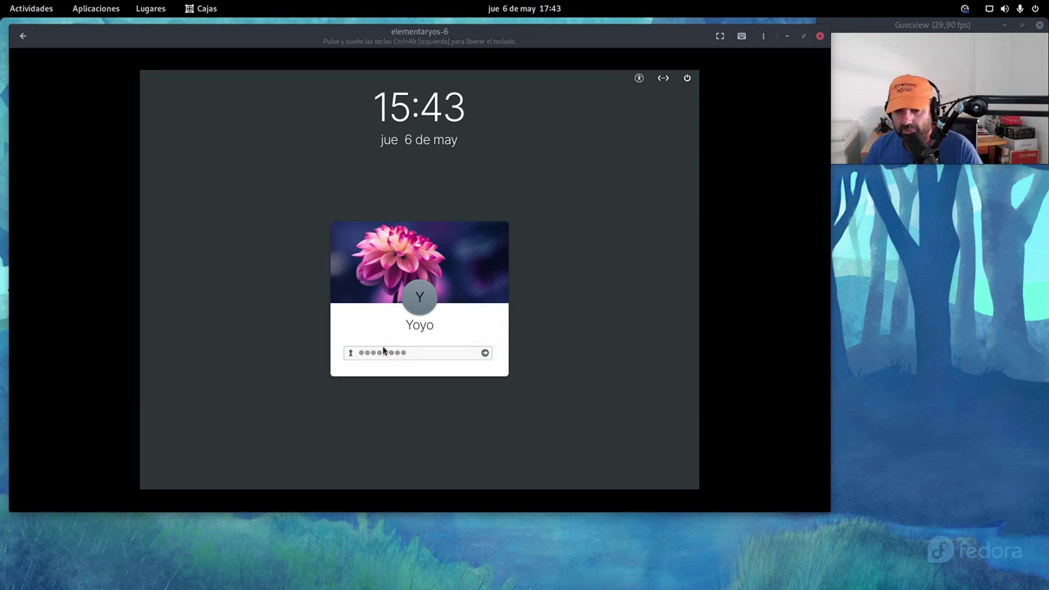
Step: Keep the Guvcview webcam window always on top and dismiss the elementary OS welcome assistant by skipping all its pages
right_click(901, 26)
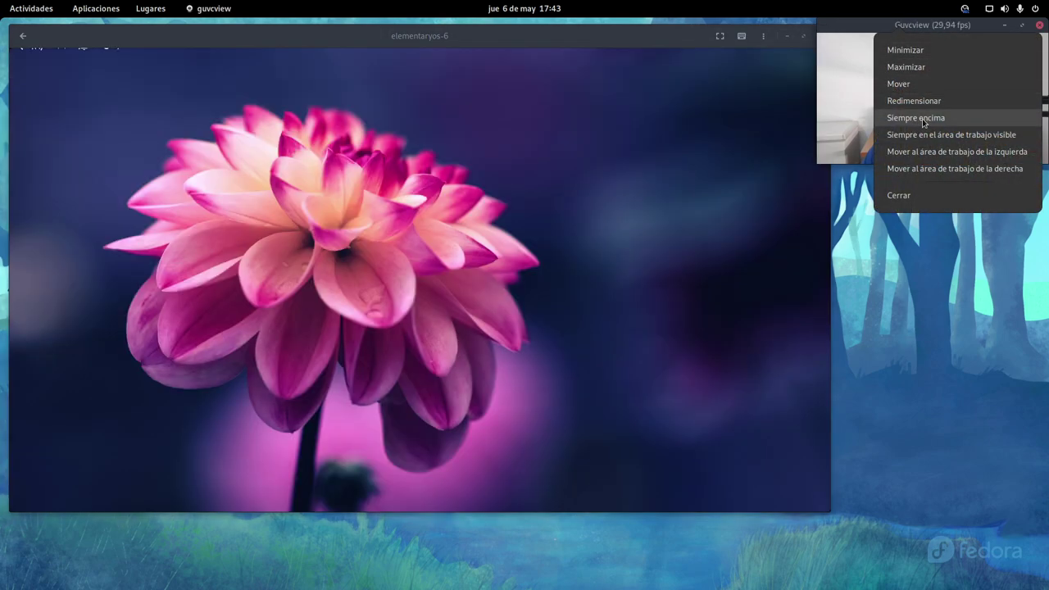
click(915, 117)
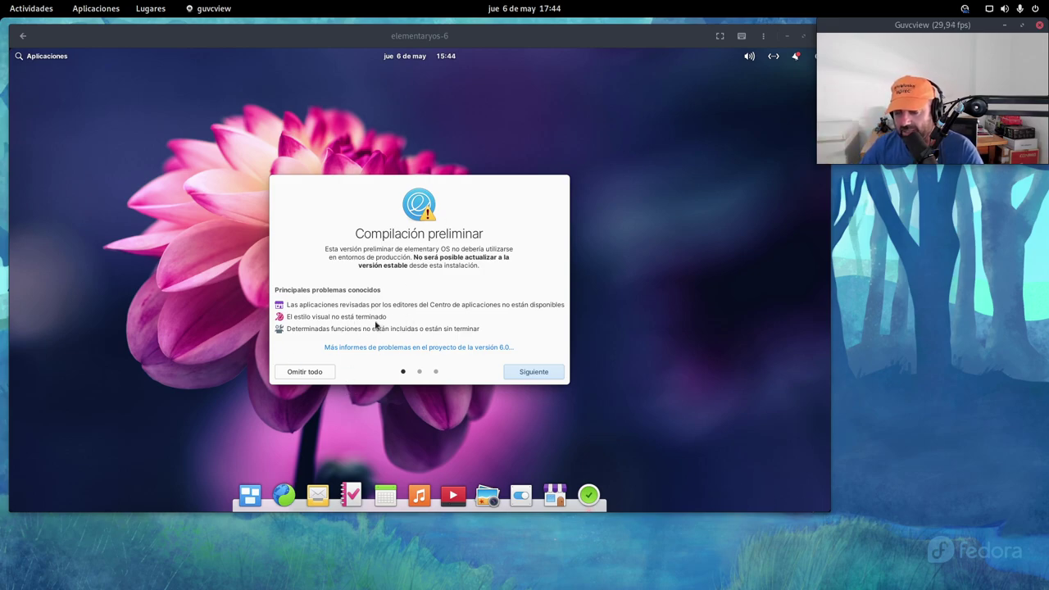
click(305, 371)
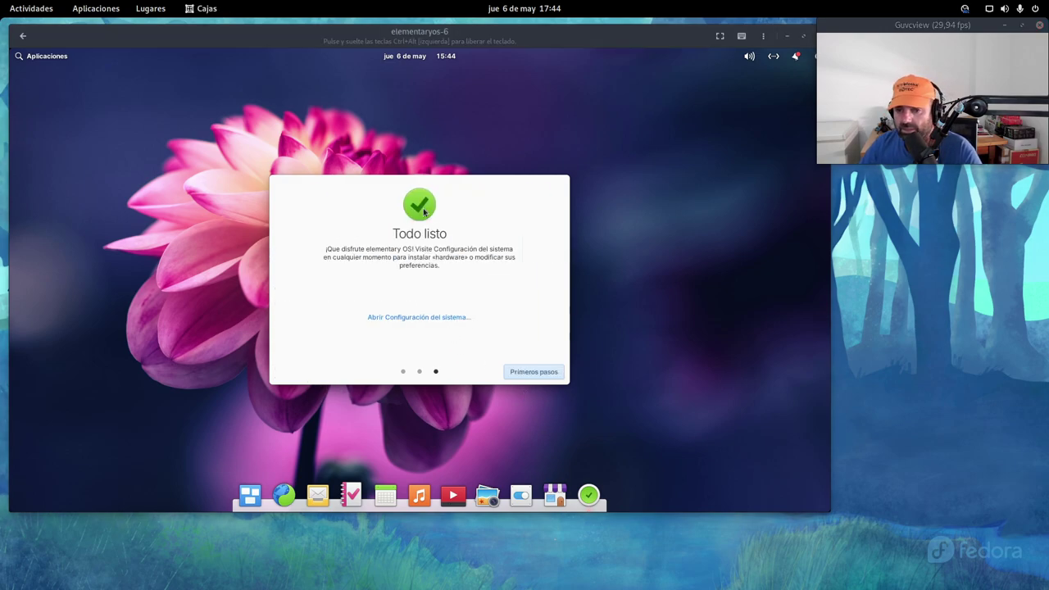
click(530, 373)
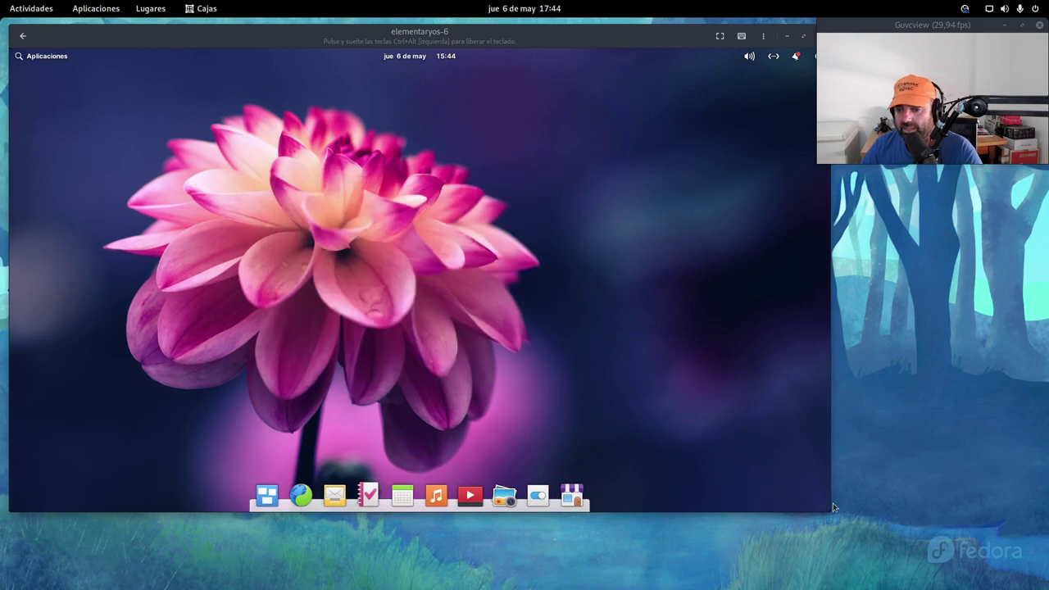
Step: Enlarge the virtual machine window to nearly fill the desktop and move the webcam window below the machine's system indicators
drag(834, 513, 1044, 584)
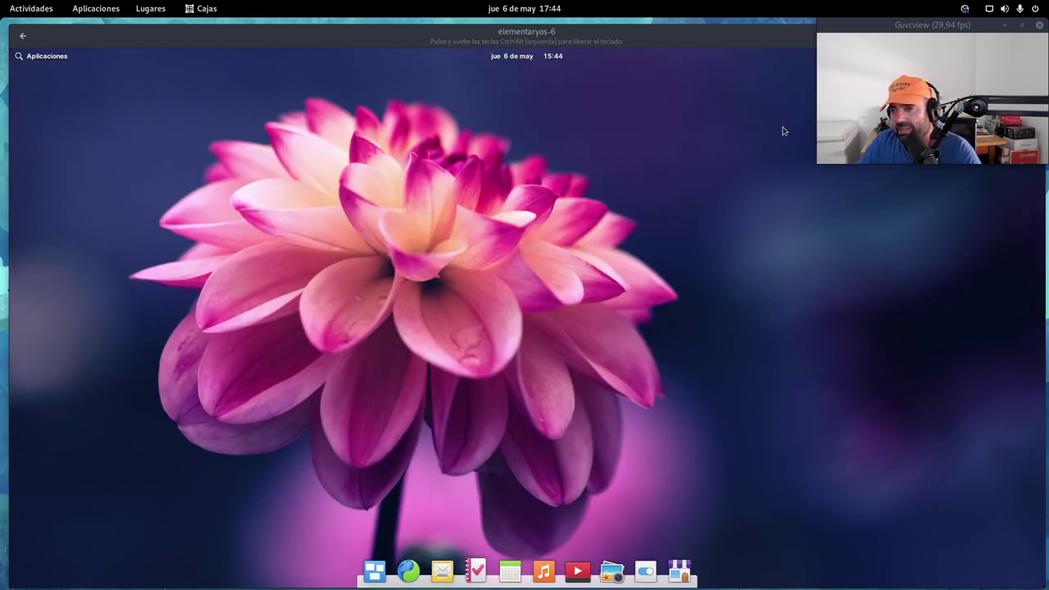
drag(943, 25, 983, 140)
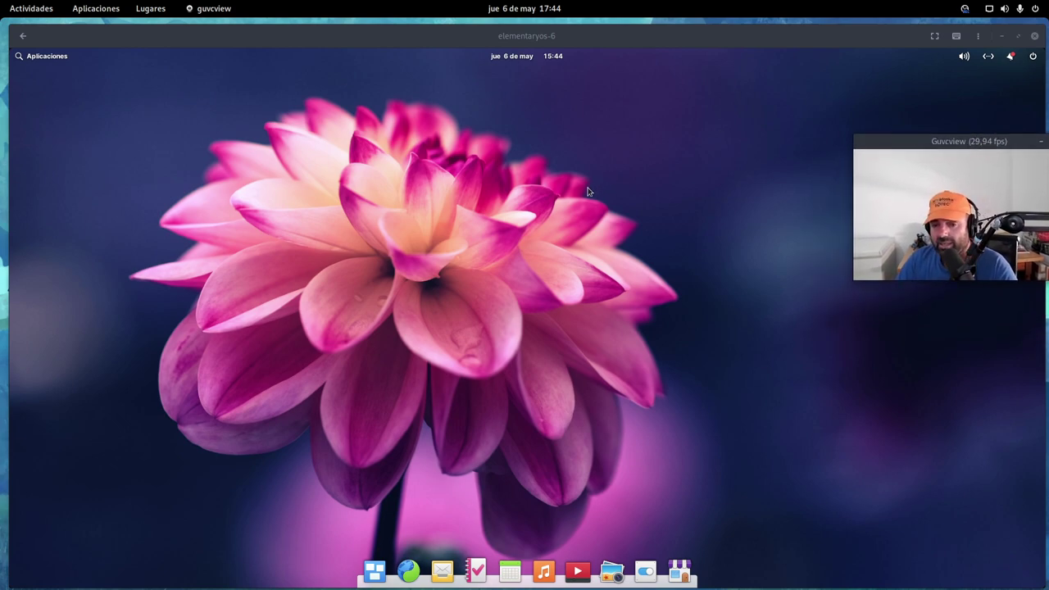
click(402, 37)
drag(402, 36, 395, 28)
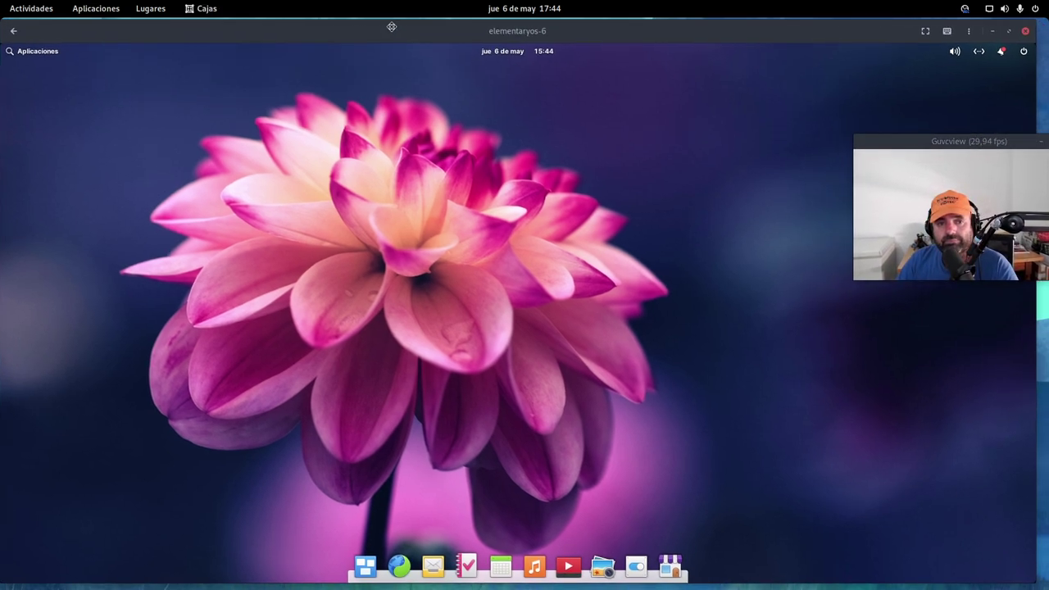
drag(1041, 579, 1044, 584)
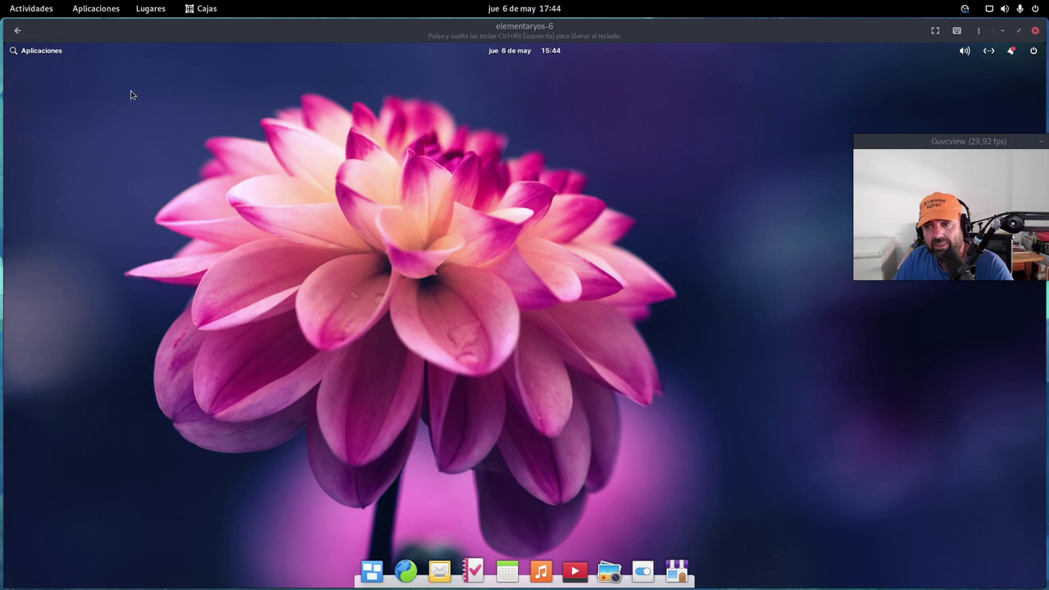
Step: View the virtual machine's calendar from its date and time indicator and dismiss it
click(505, 52)
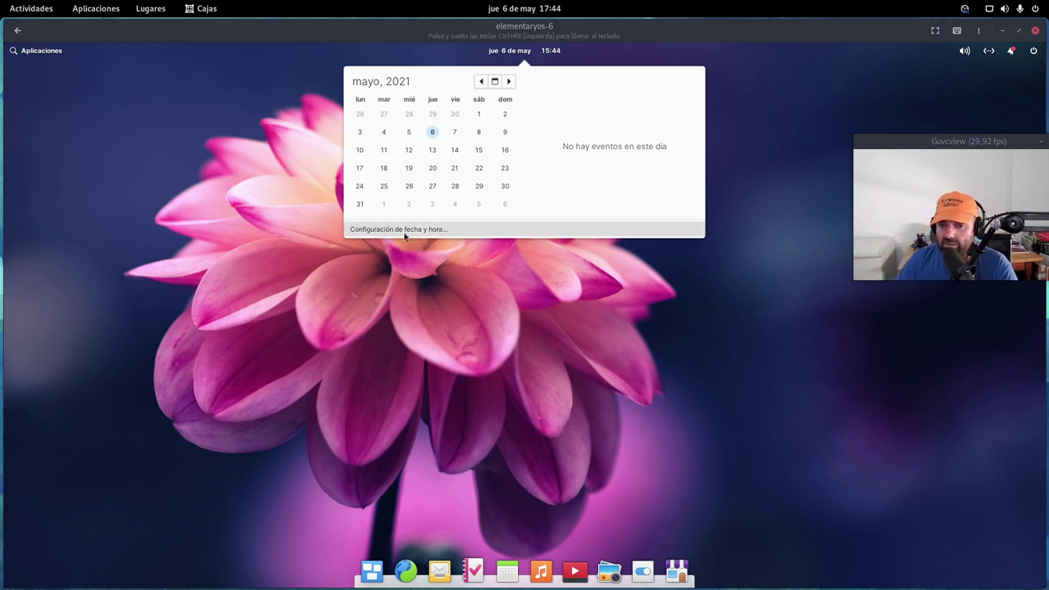
click(552, 53)
click(553, 53)
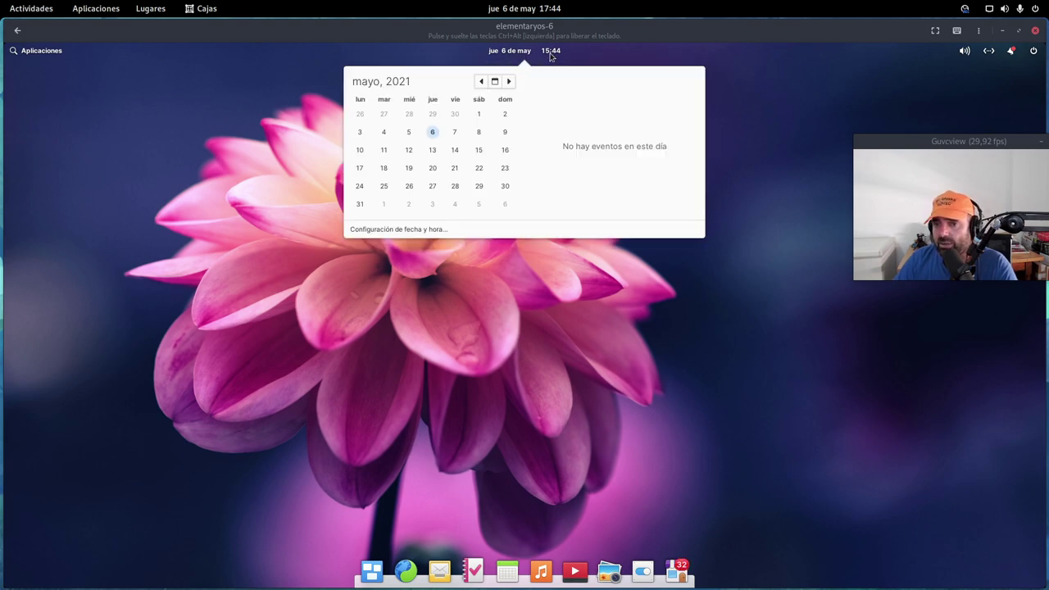
click(720, 367)
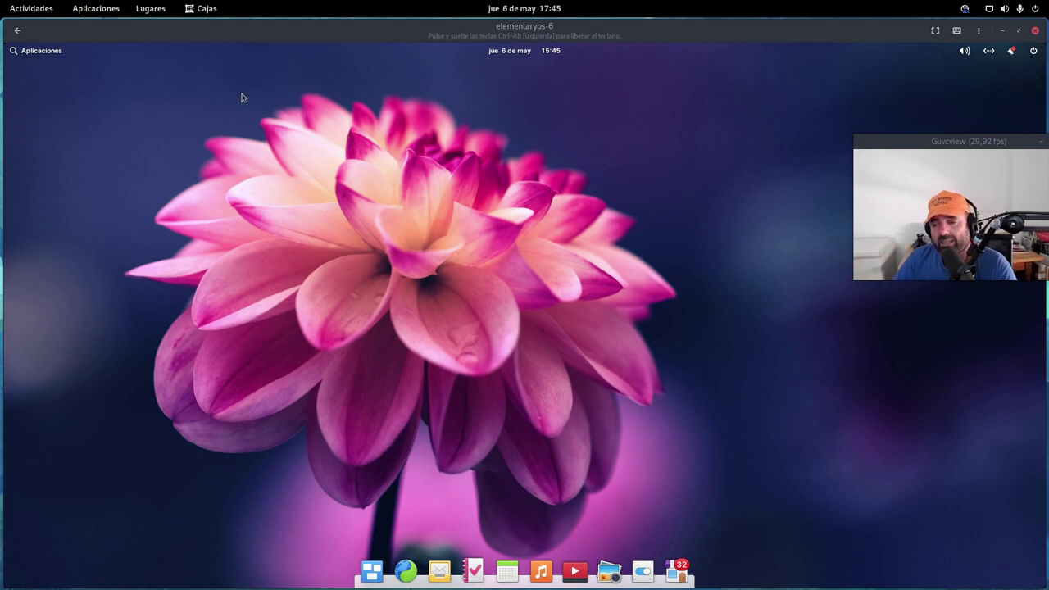
Step: Check the system notifications, moving the Guvcview webcam window down to uncover them, and dismiss the list
click(1011, 50)
drag(973, 141, 984, 326)
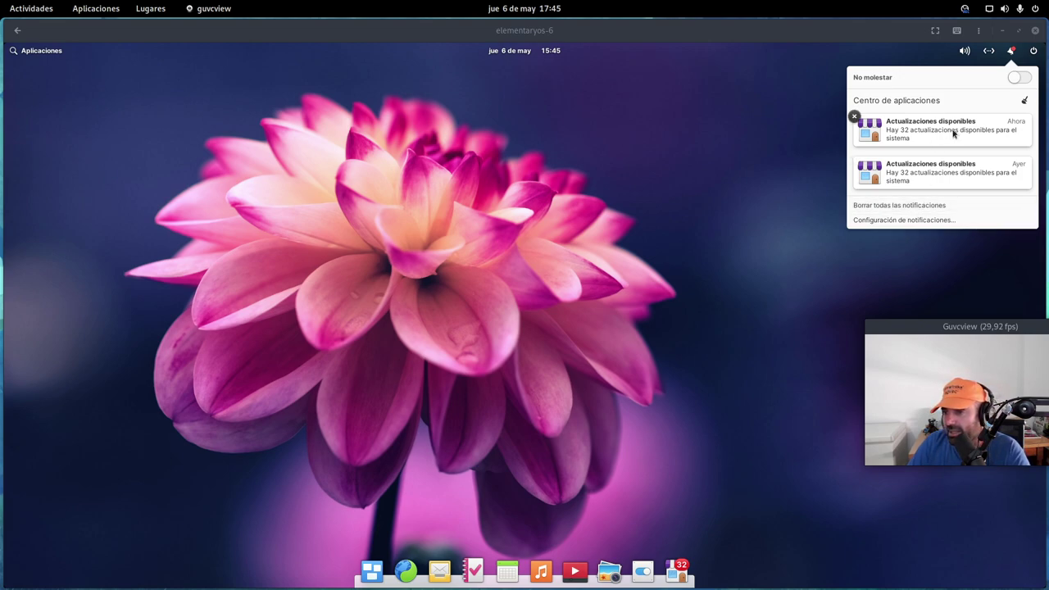
click(524, 141)
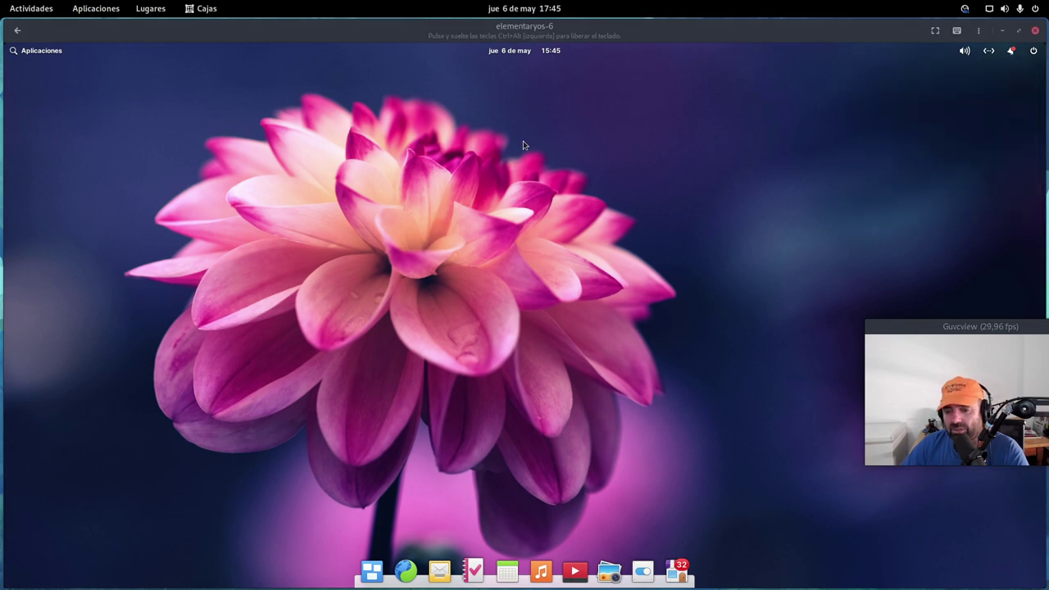
Step: Open the Centro de aplicaciones, enlarge its window, and look over the app categories on its home page
click(678, 572)
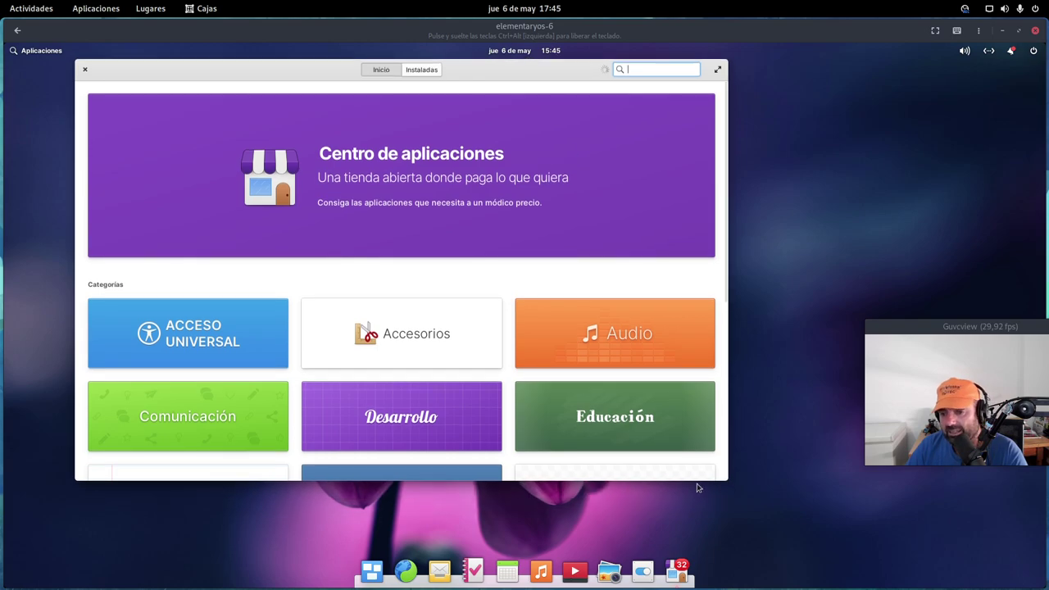
drag(726, 495, 819, 539)
scroll(740, 445, down, 3)
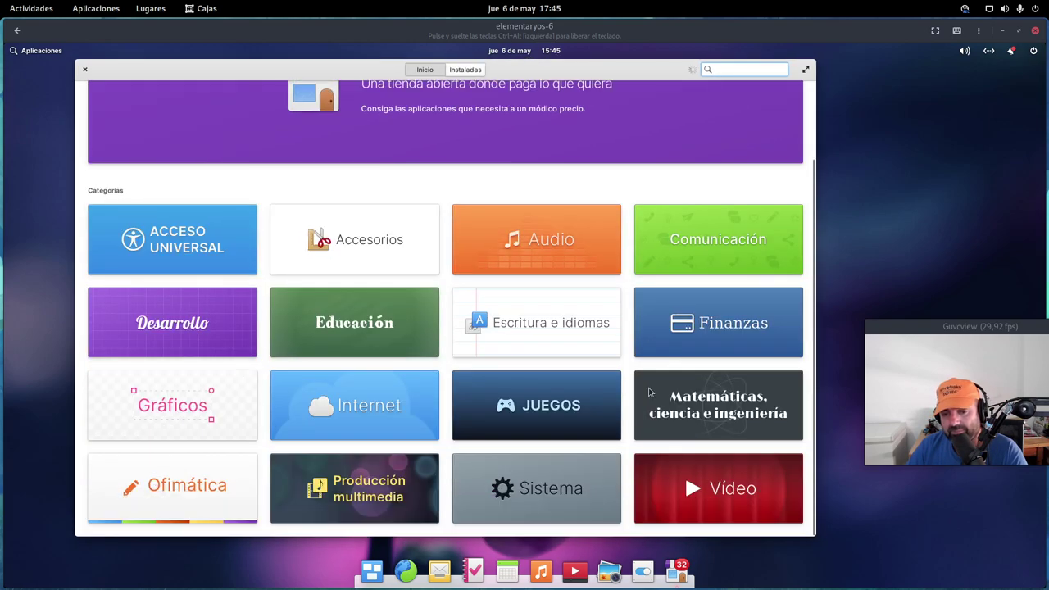
scroll(647, 392, up, 3)
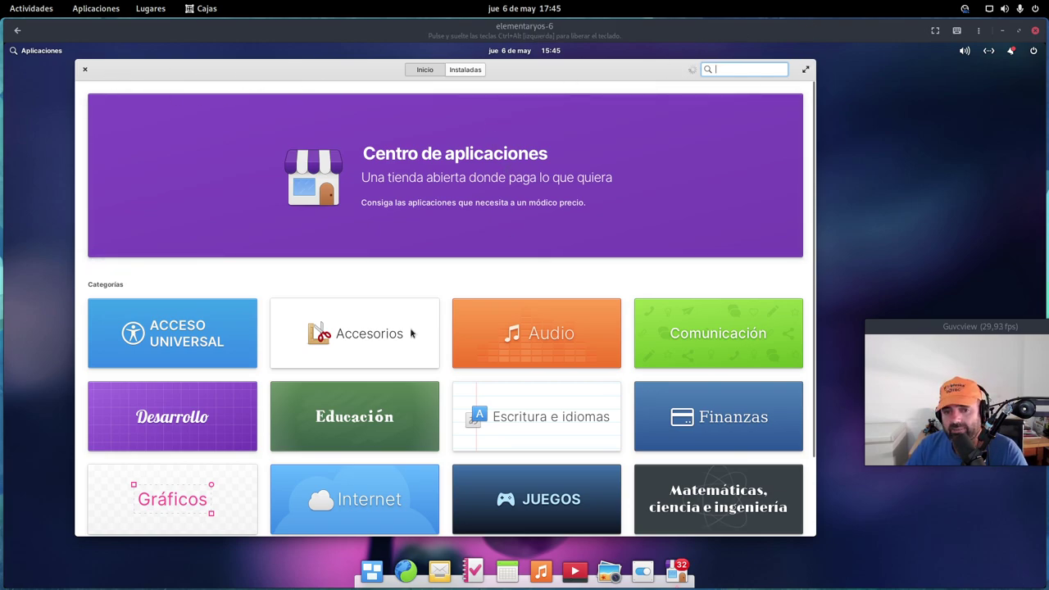
scroll(411, 329, down, 3)
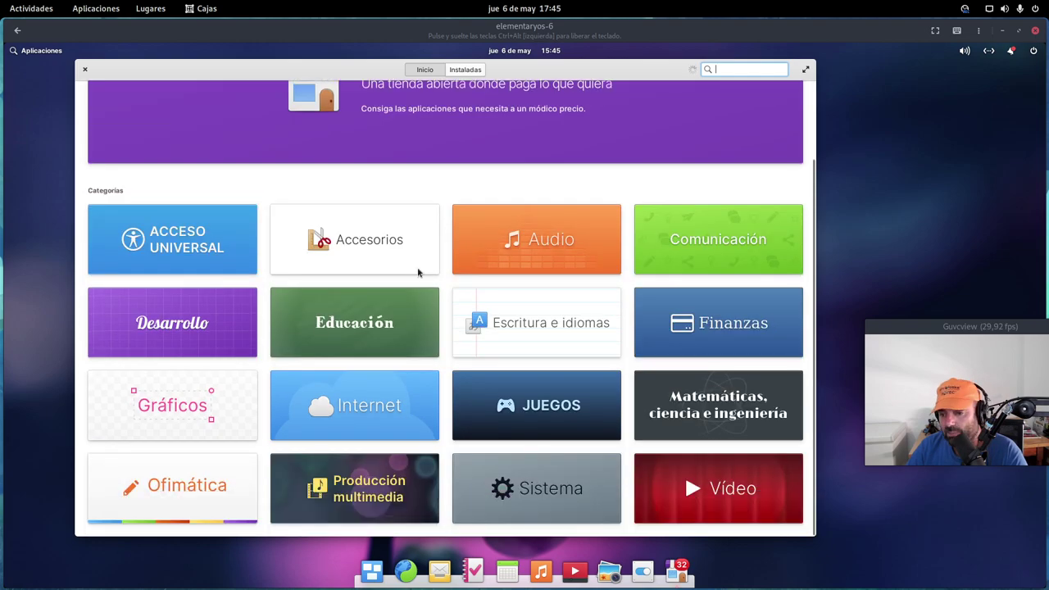
scroll(414, 246, up, 3)
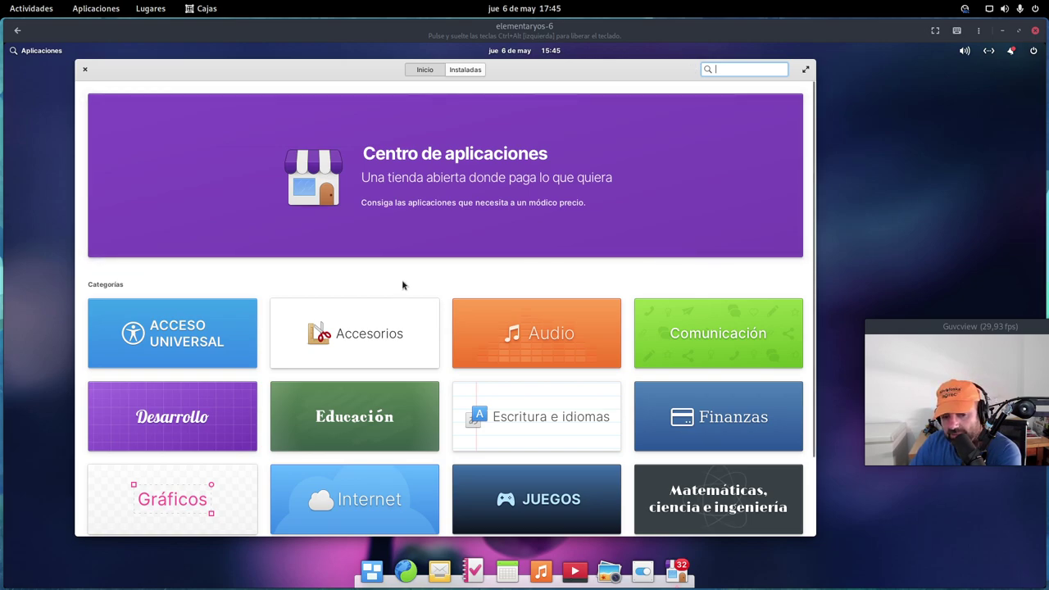
Step: Review the installed applications and available updates in the Centro de aplicaciones, and close it
click(467, 69)
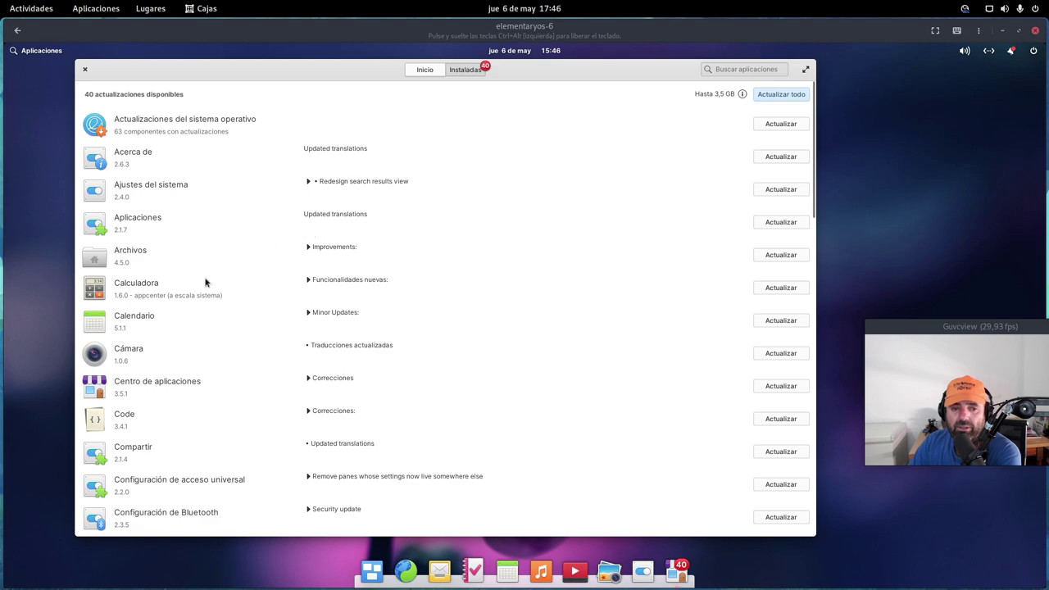
scroll(152, 292, down, 2)
scroll(164, 288, up, 2)
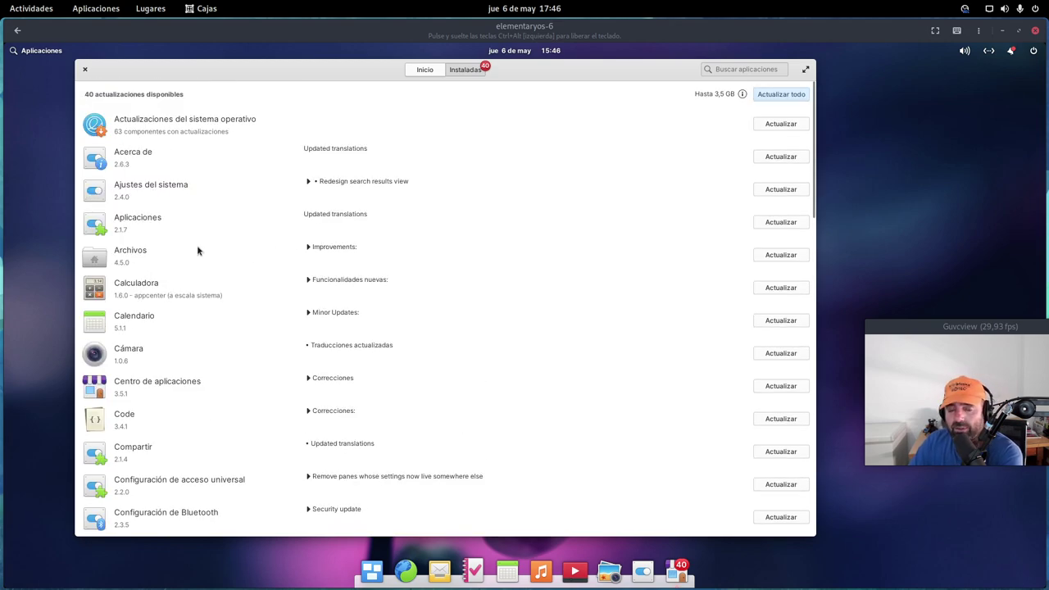
scroll(197, 254, down, 5)
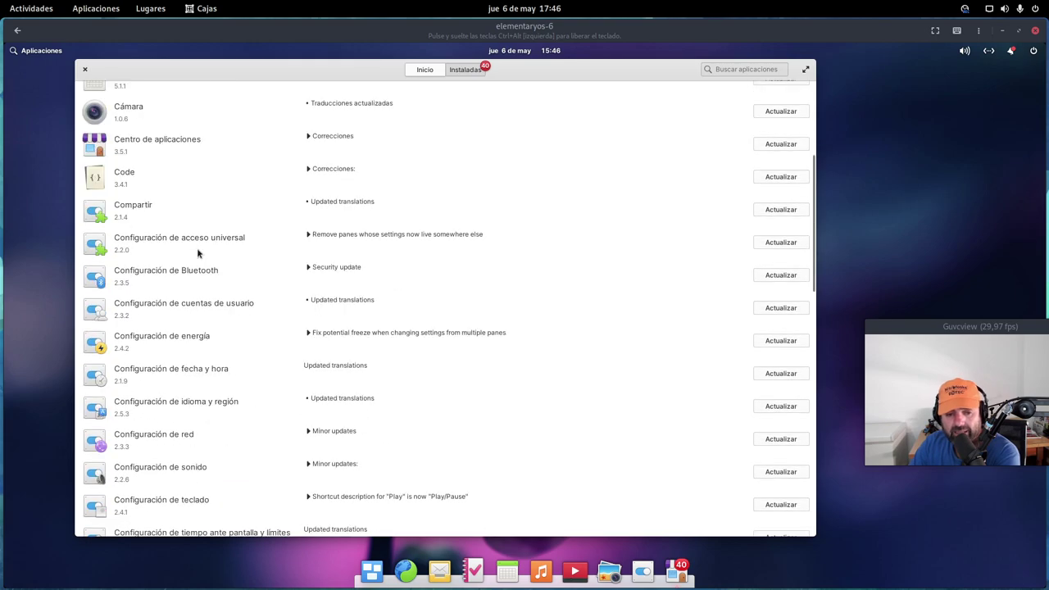
scroll(197, 250, down, 15)
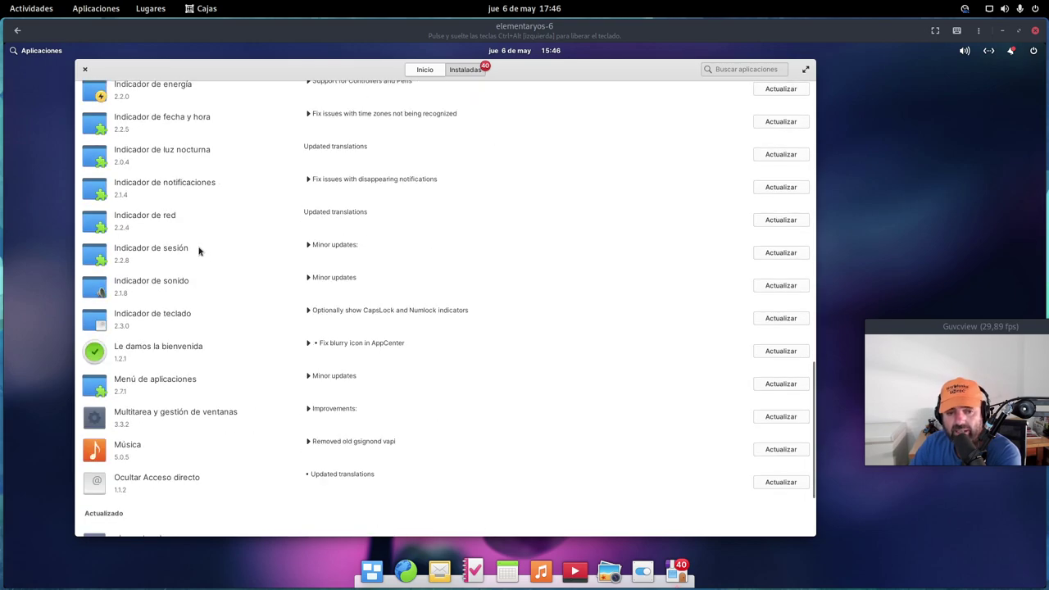
scroll(242, 420, up, 20)
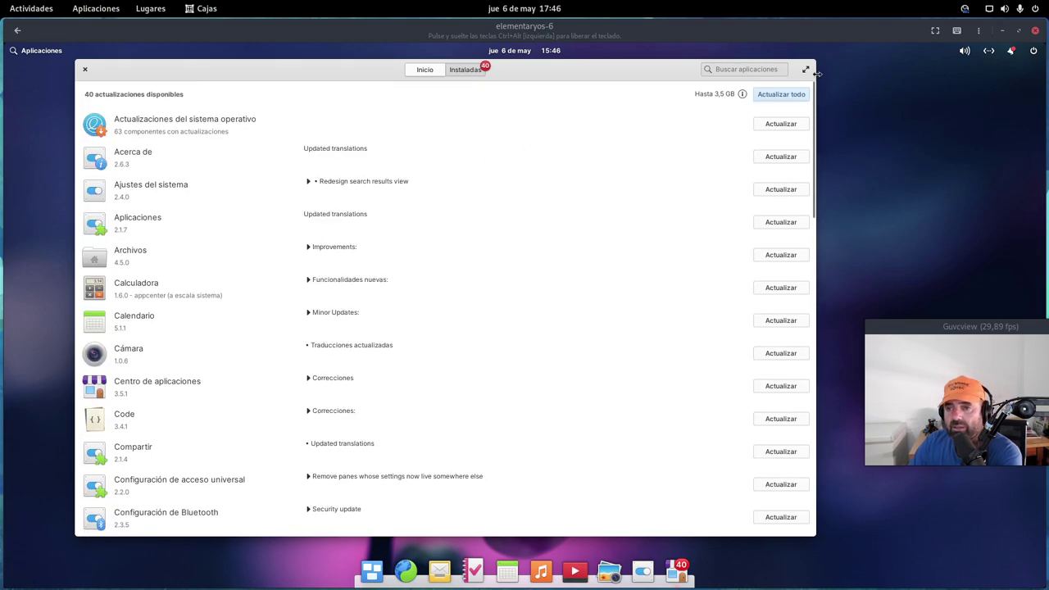
click(84, 69)
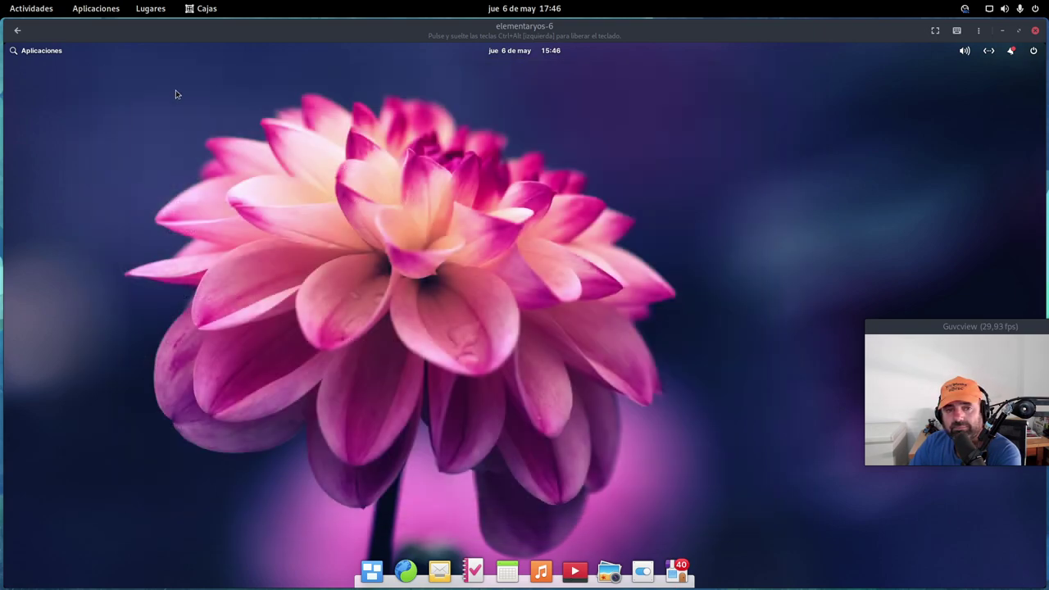
Step: Look at the applications launcher, try its search with "fi", and dismiss it
click(33, 51)
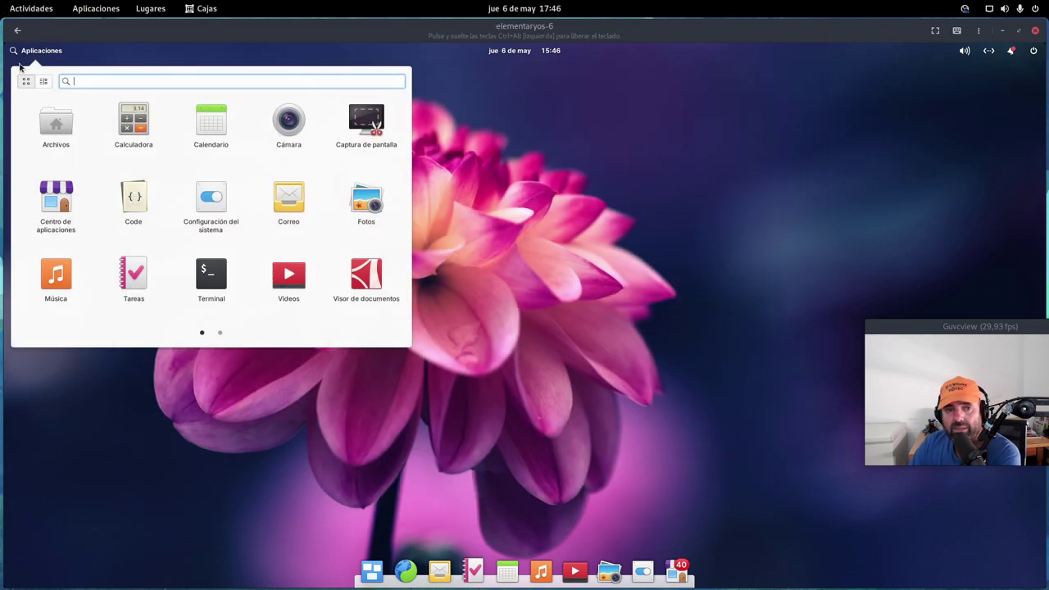
click(614, 155)
click(17, 52)
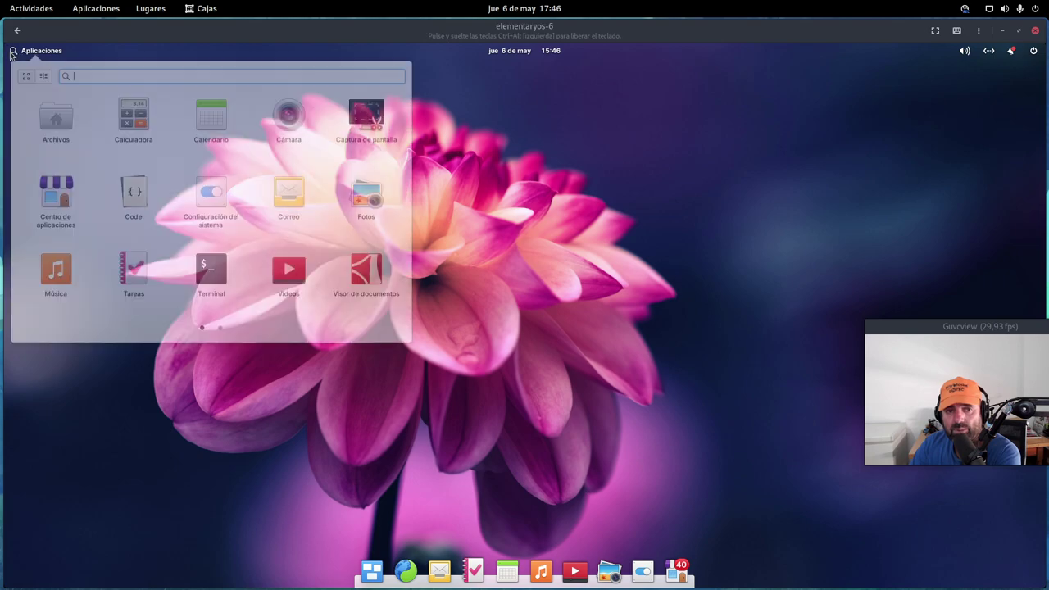
text(fi)
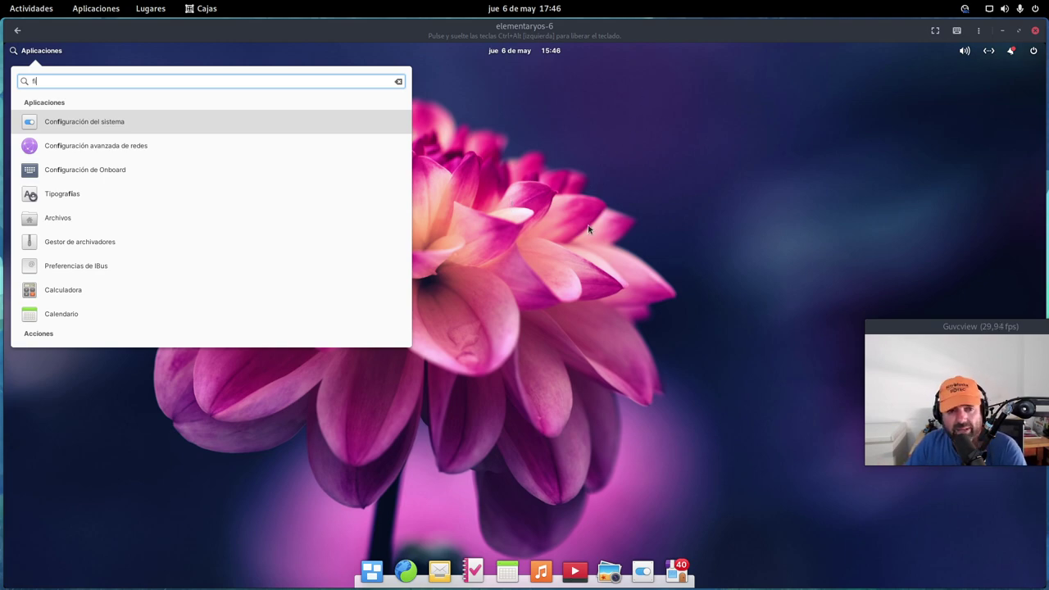
click(566, 156)
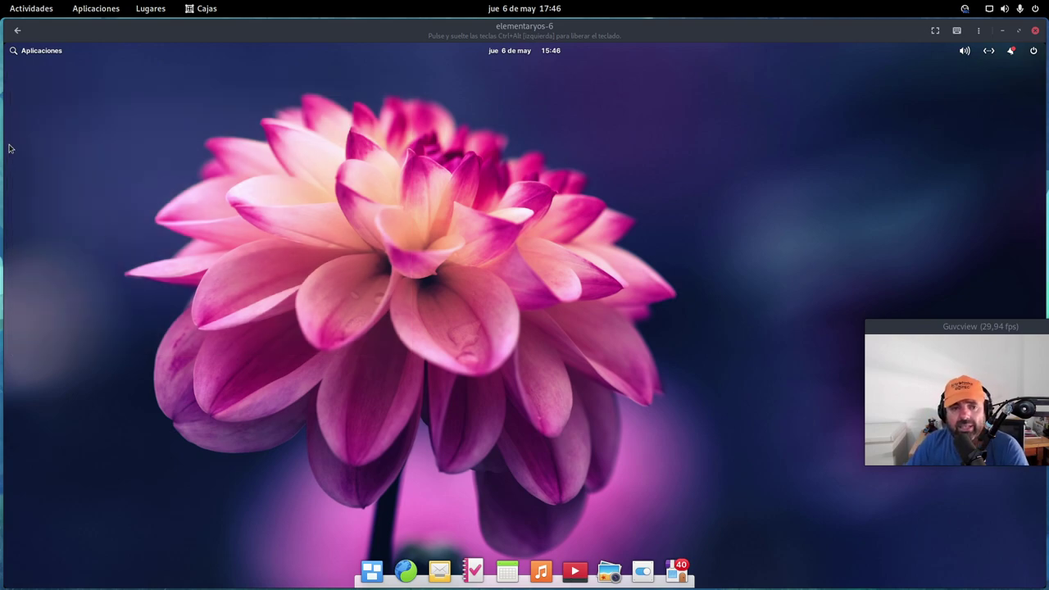
Step: Launch the Archivos file manager from the applications launcher and bring up its window showing the home folder
click(39, 51)
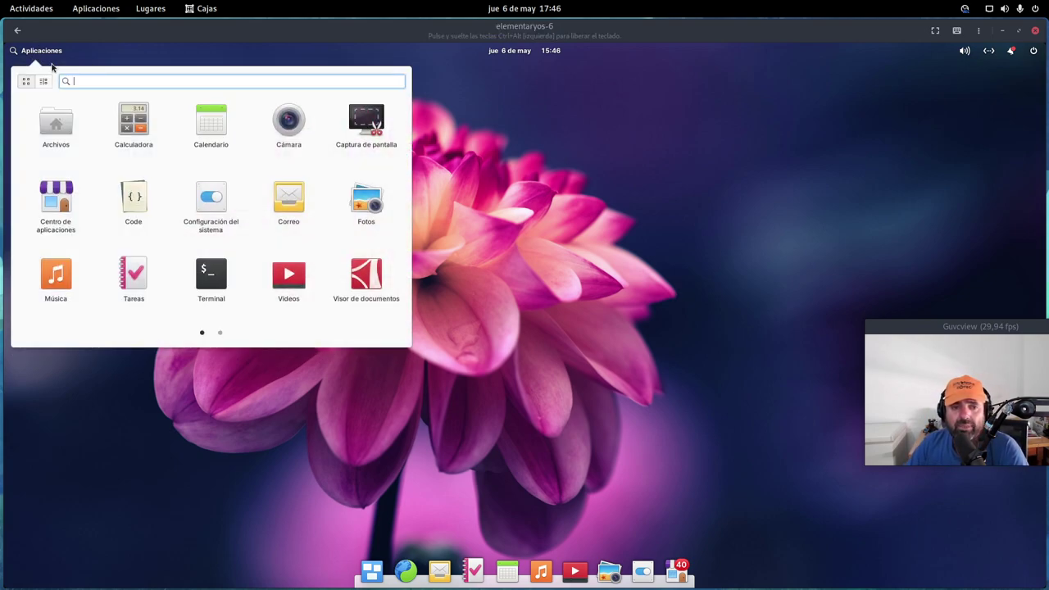
click(57, 124)
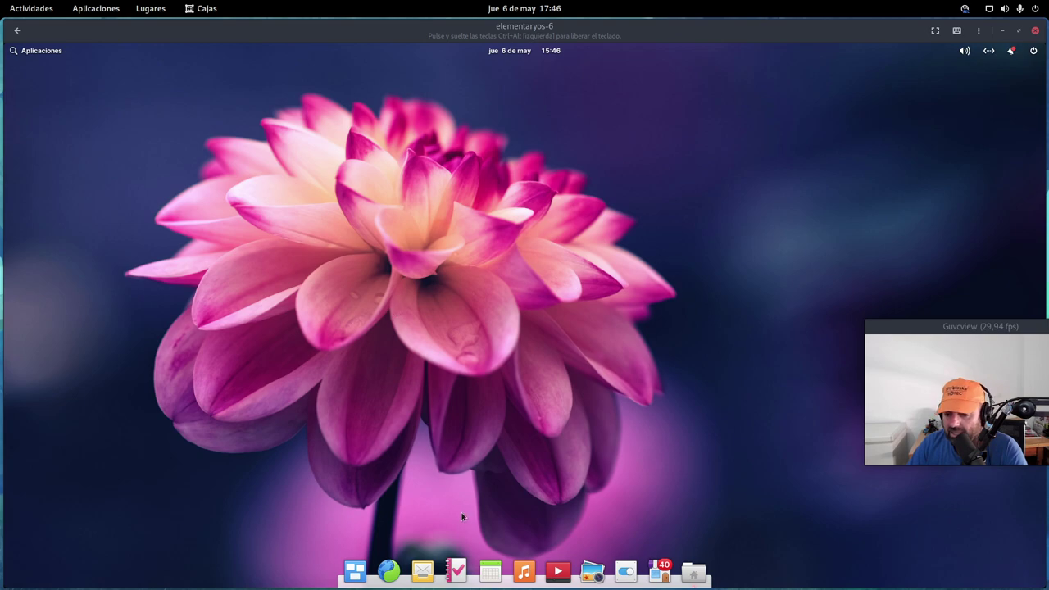
click(693, 570)
click(693, 570)
click(695, 570)
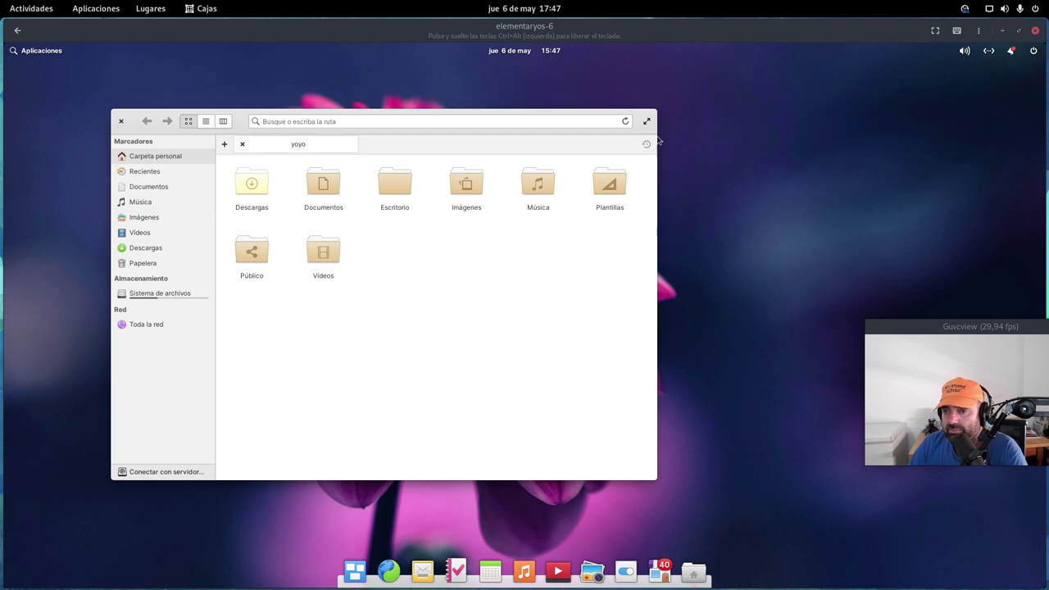
Step: Preview the home folder in list and column views and return it to the icon view
click(206, 121)
click(223, 122)
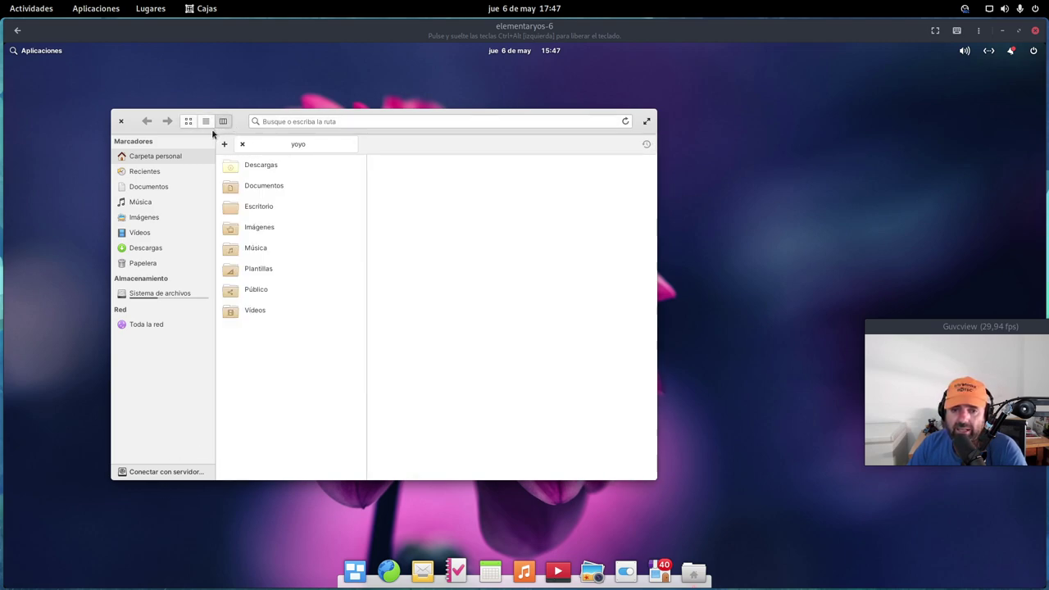
click(187, 121)
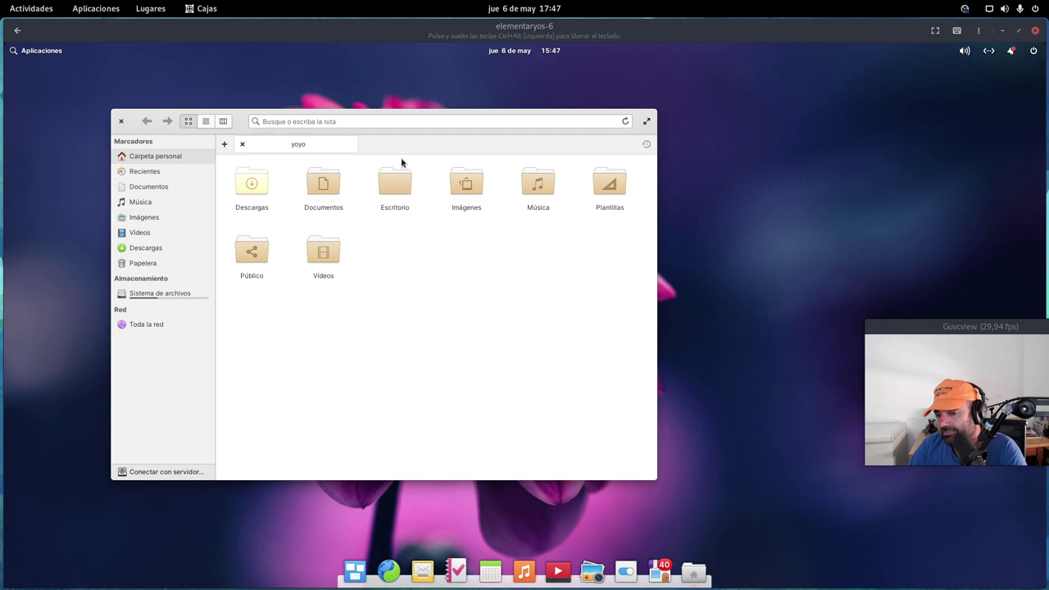
Step: Inspect the file manager's dock options and the home folder's properties, and close Archivos
right_click(693, 572)
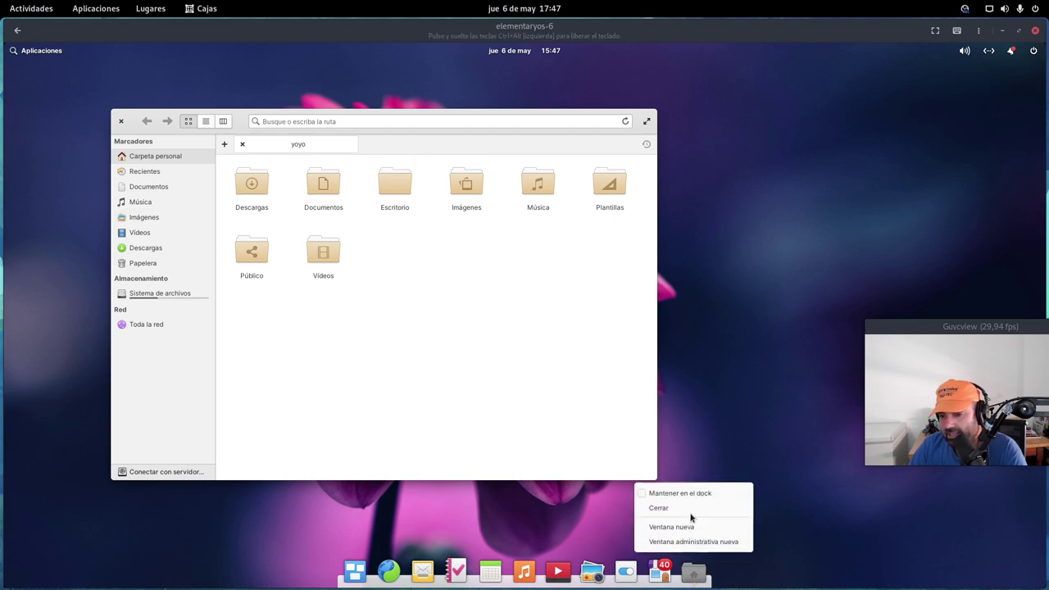
click(230, 406)
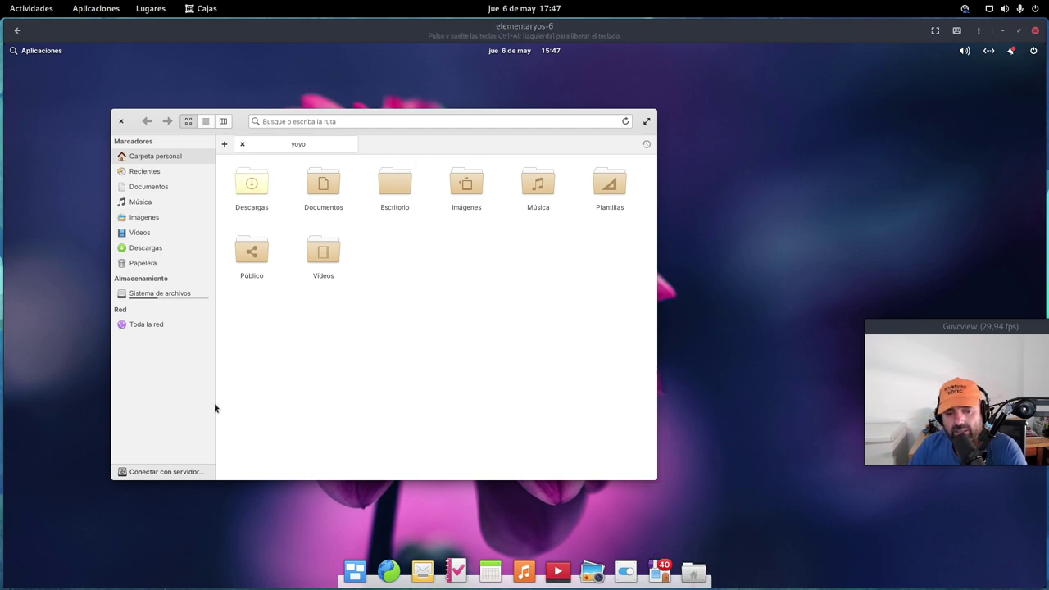
right_click(419, 312)
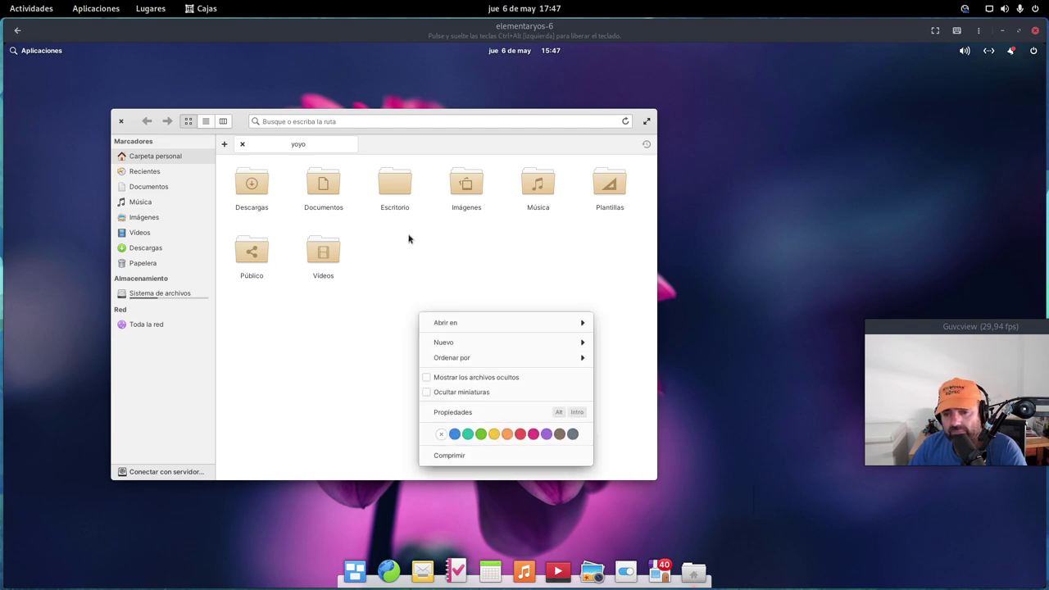
click(453, 413)
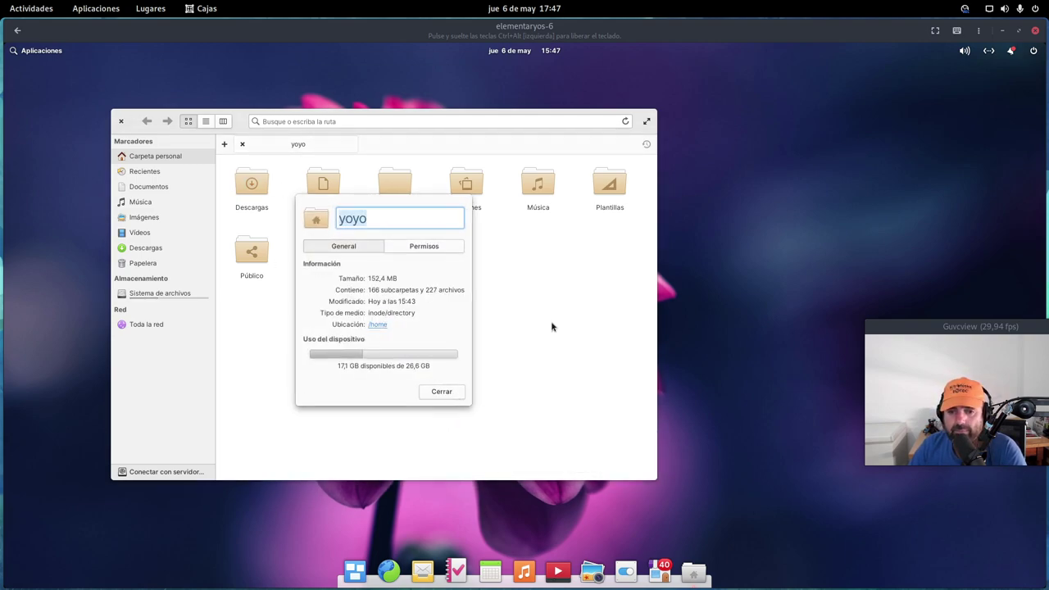
click(442, 390)
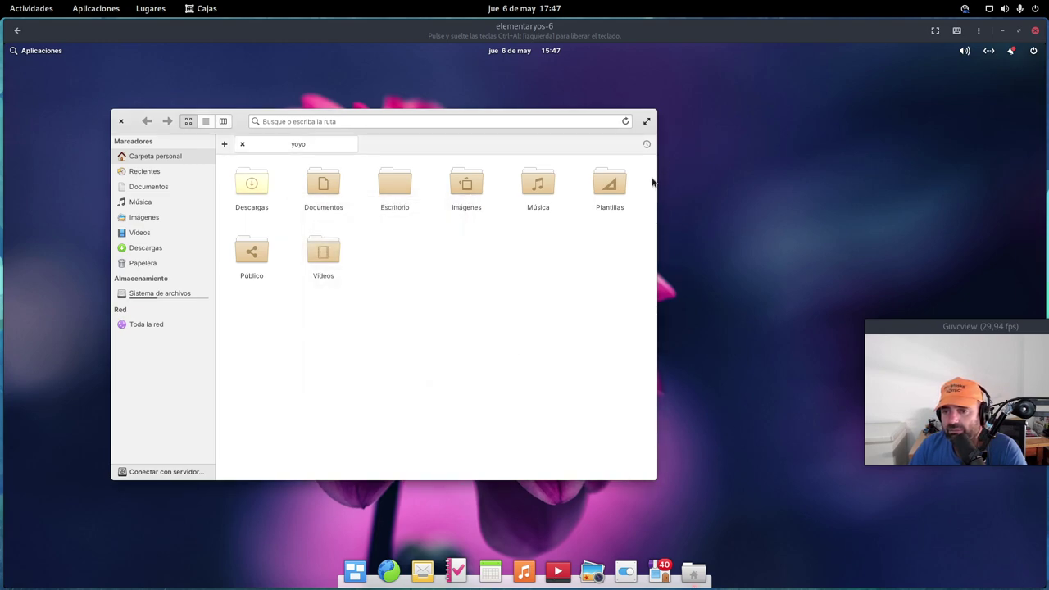
right_click(436, 146)
click(439, 259)
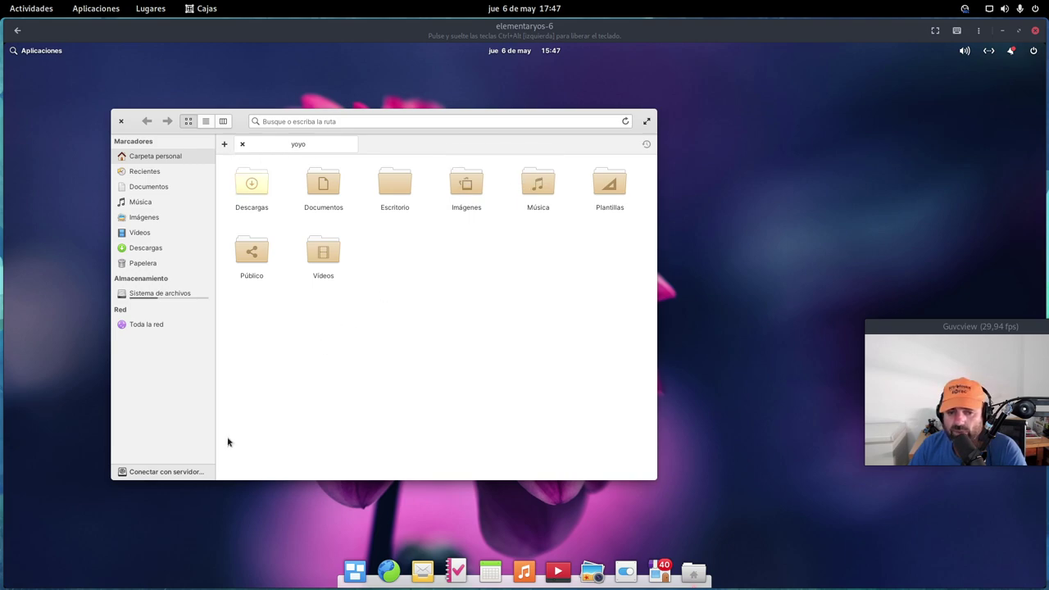
click(120, 121)
Step: Open the Música app and reposition its window in the upper middle of the desktop
click(33, 50)
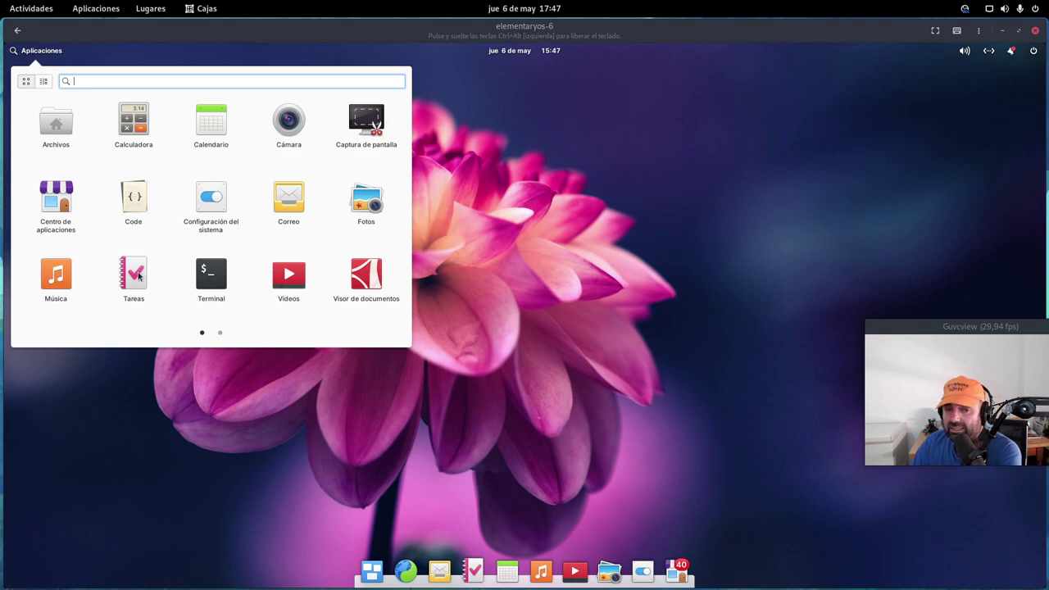
key(Escape)
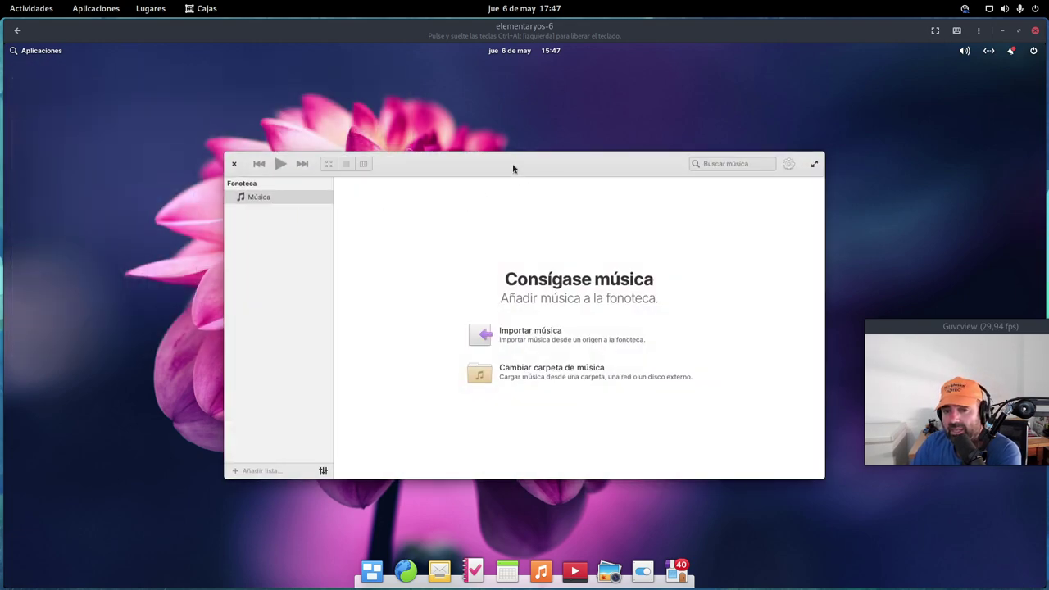
drag(513, 169, 463, 119)
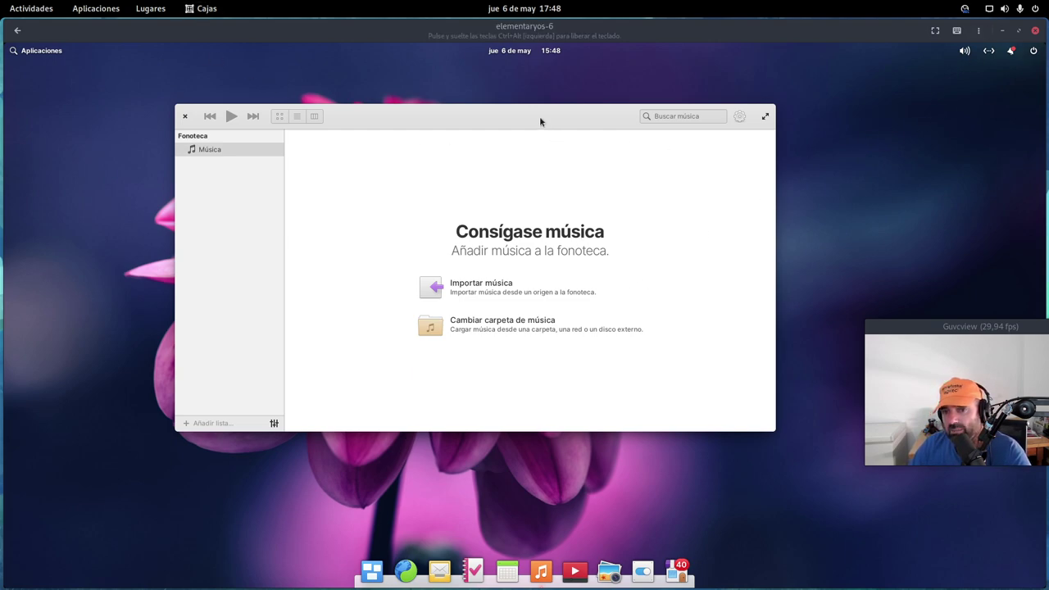
drag(538, 114, 604, 114)
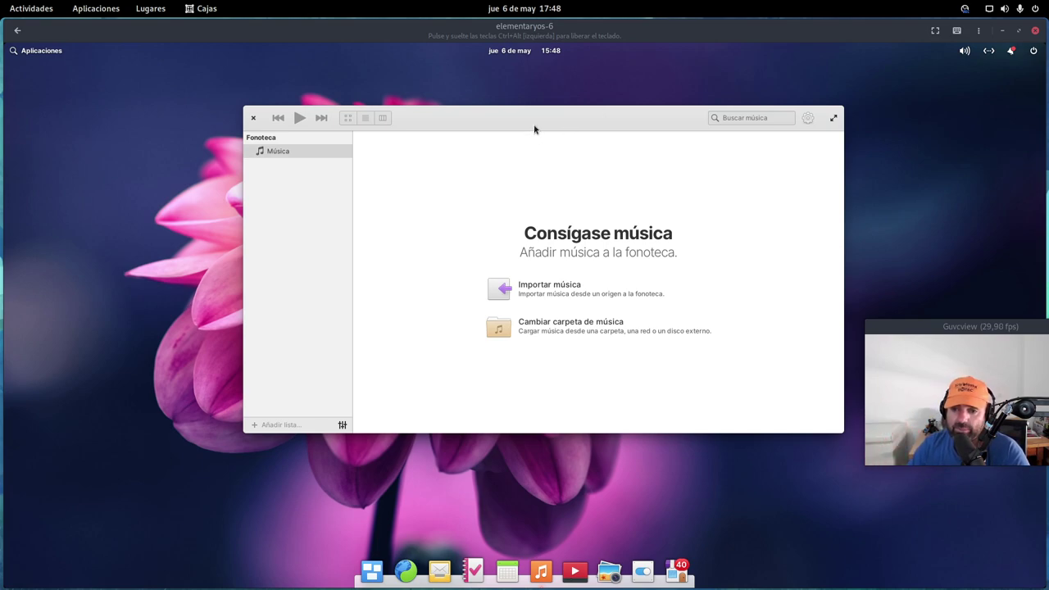
Step: Reposition the Música window, inspect its equalizer, and close the app
drag(534, 128, 477, 112)
click(284, 407)
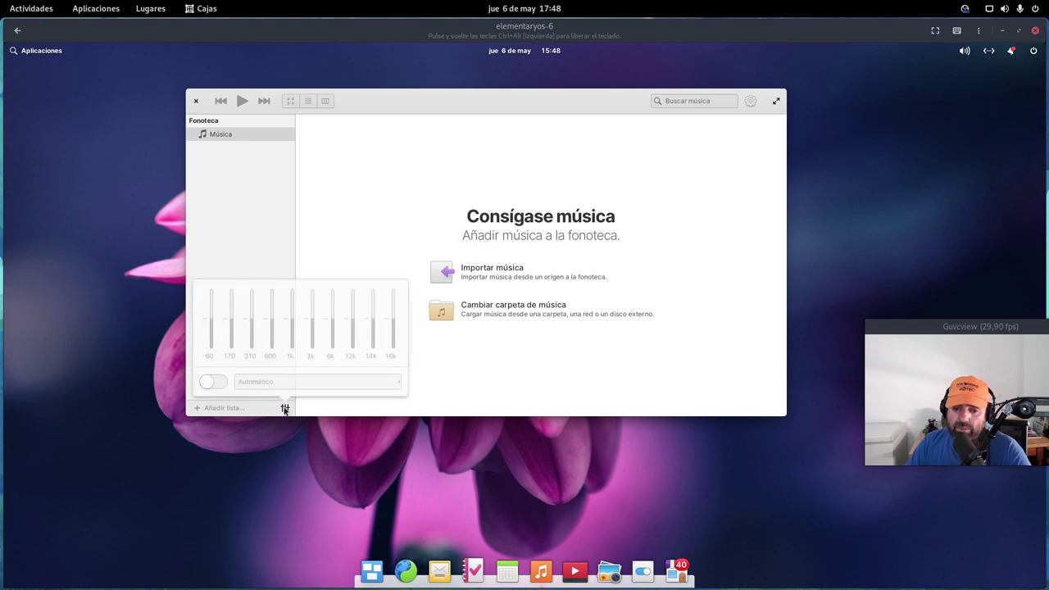
click(494, 400)
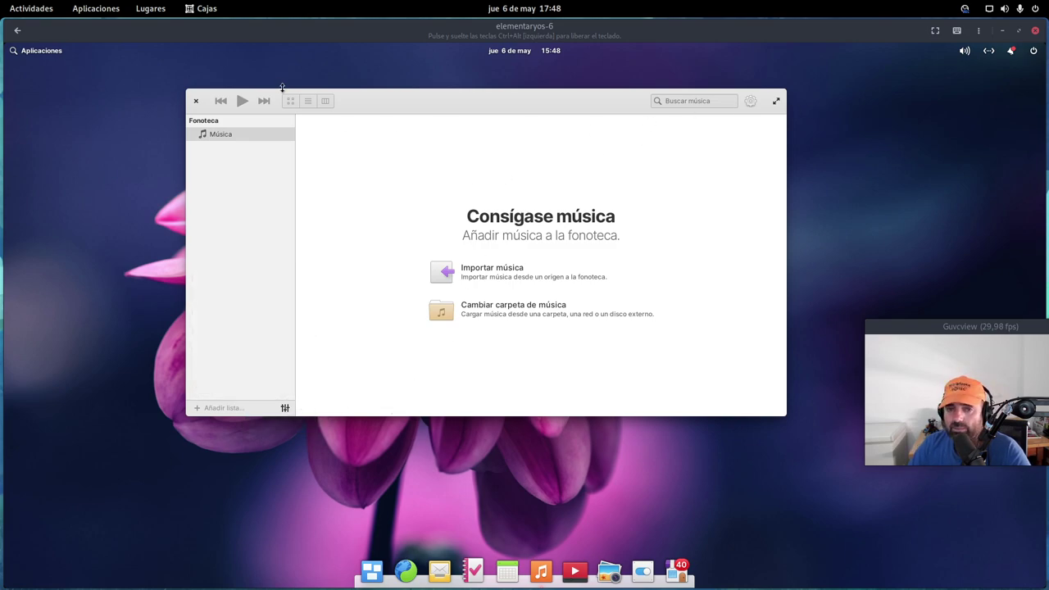
click(196, 100)
Step: Launch Terminal from the applications launcher, add two extra tabs, and close its window
click(25, 51)
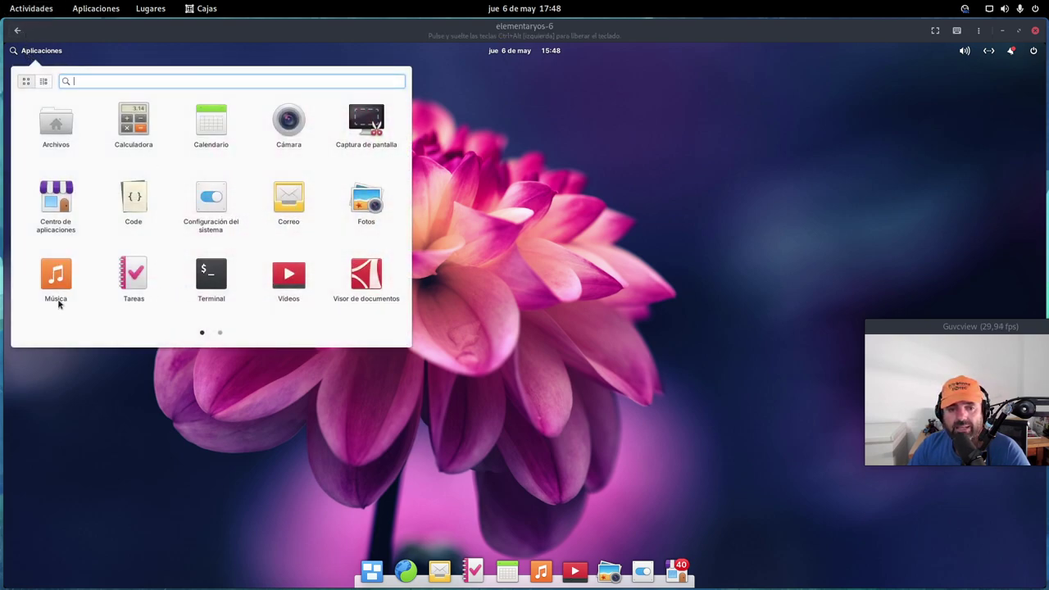
click(211, 276)
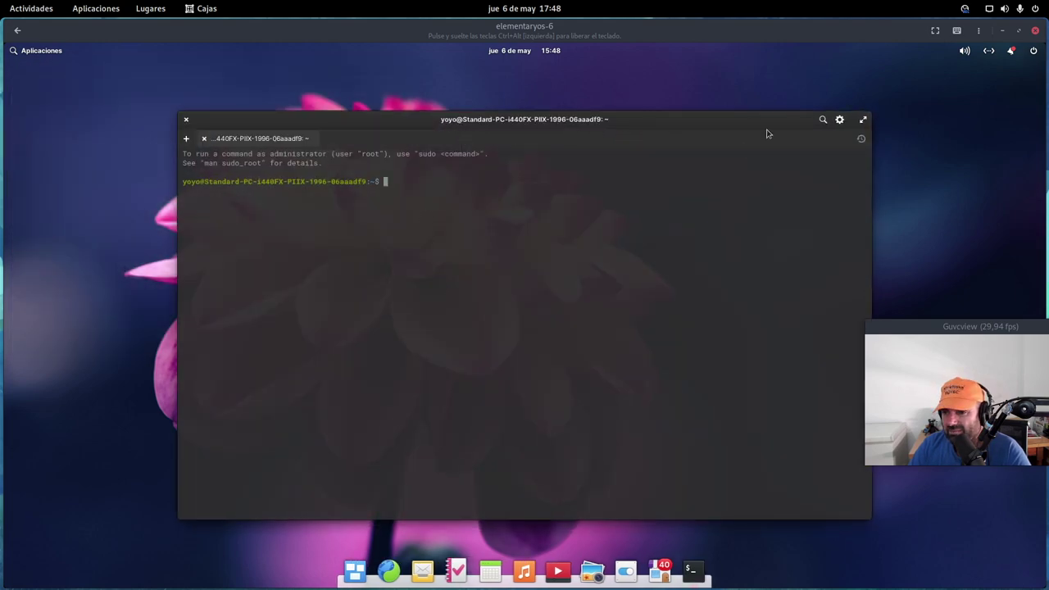
drag(727, 121, 669, 120)
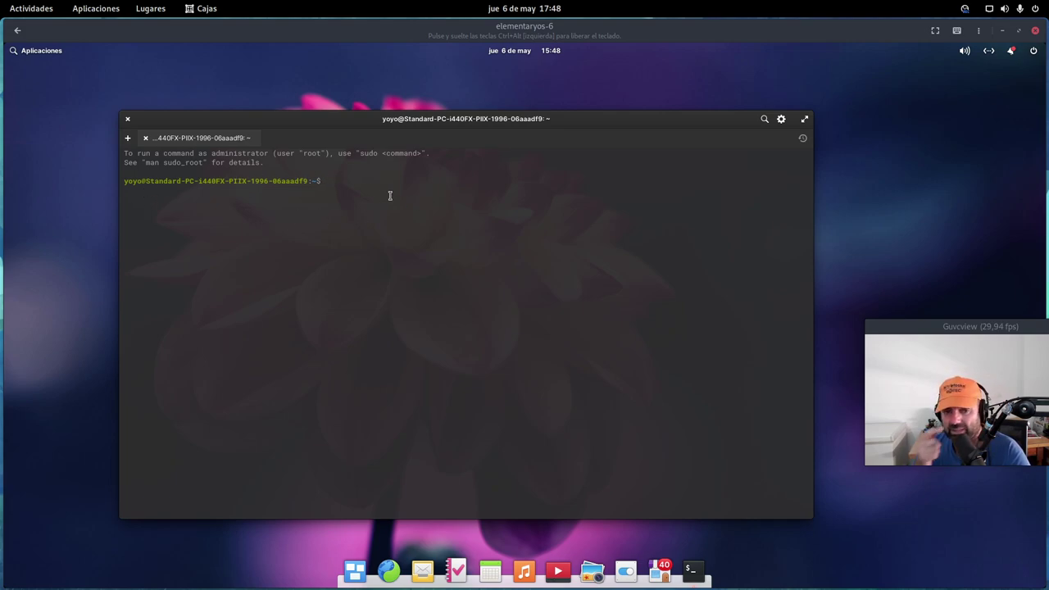
click(127, 138)
click(127, 138)
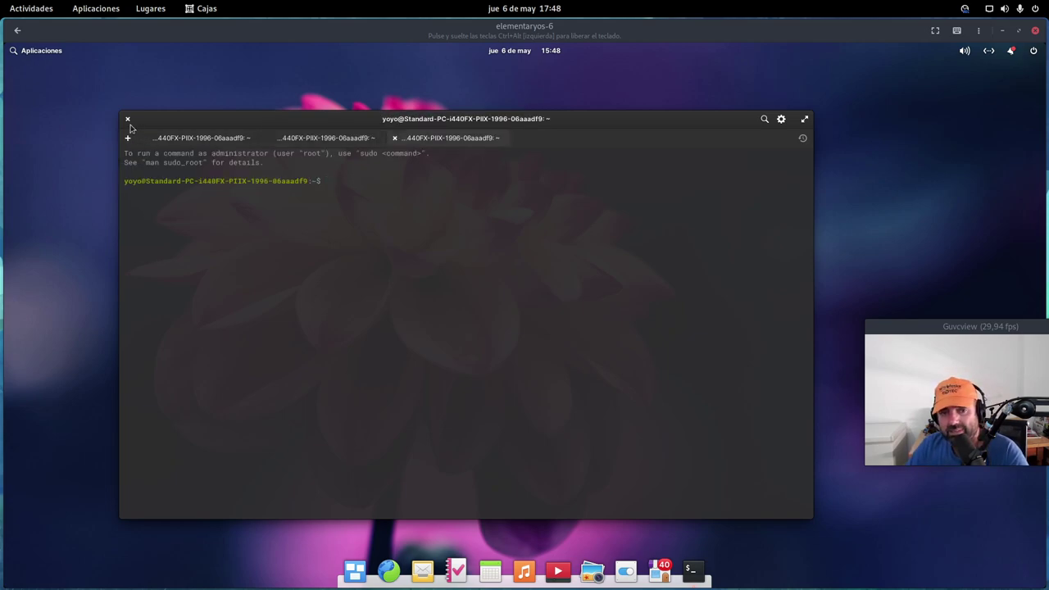
click(127, 119)
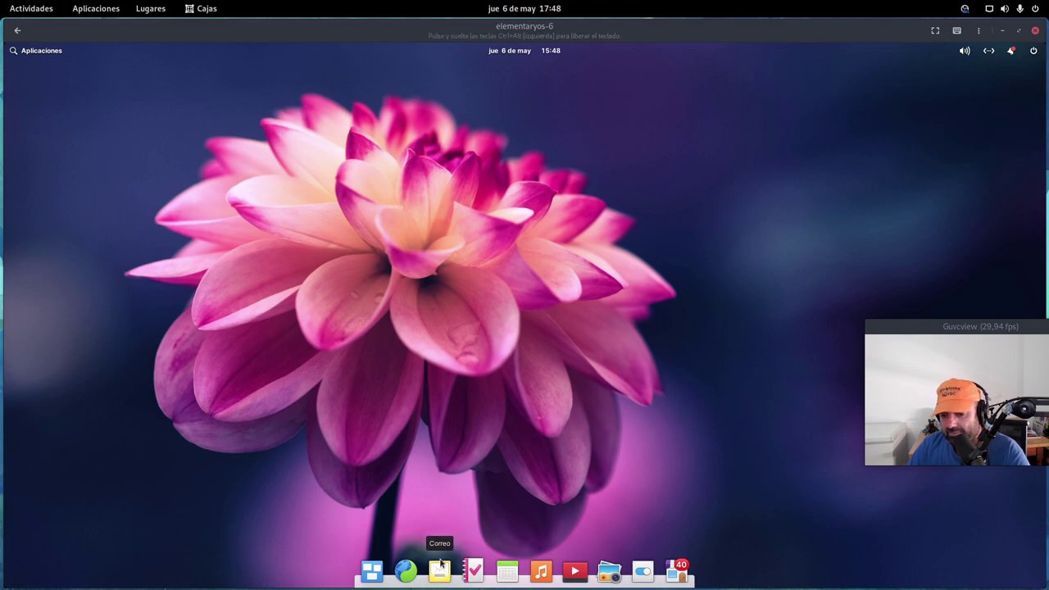
Step: Relaunch Terminal to check whether its tabs are restored, and close it
click(33, 52)
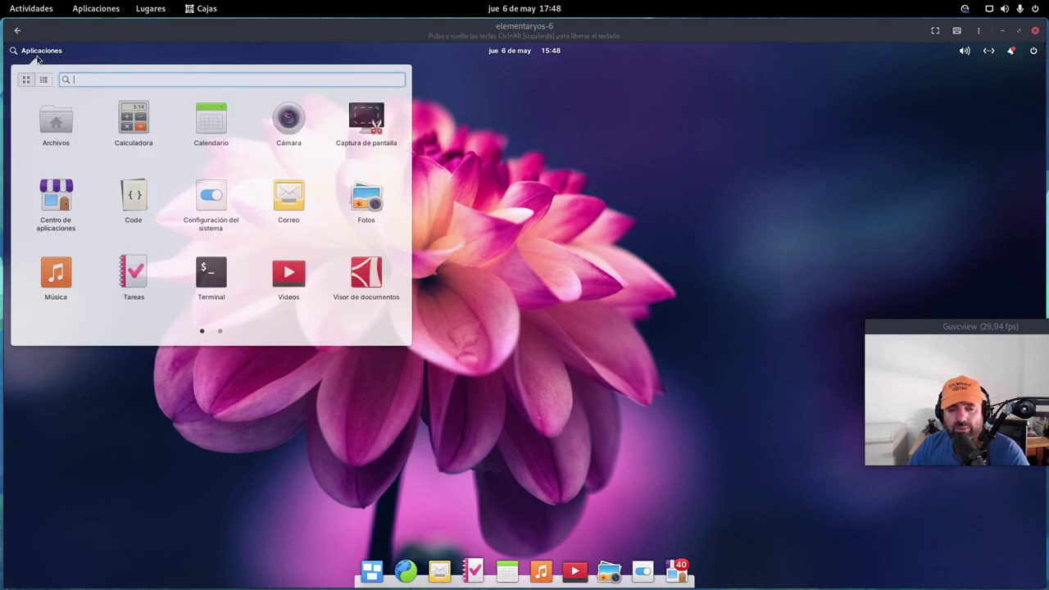
click(212, 278)
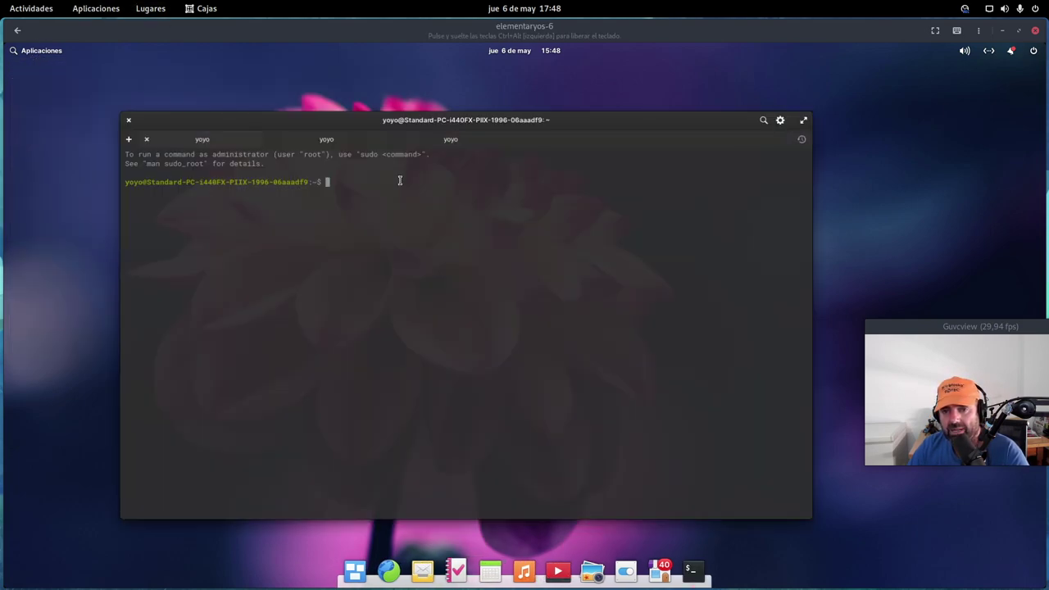
click(128, 118)
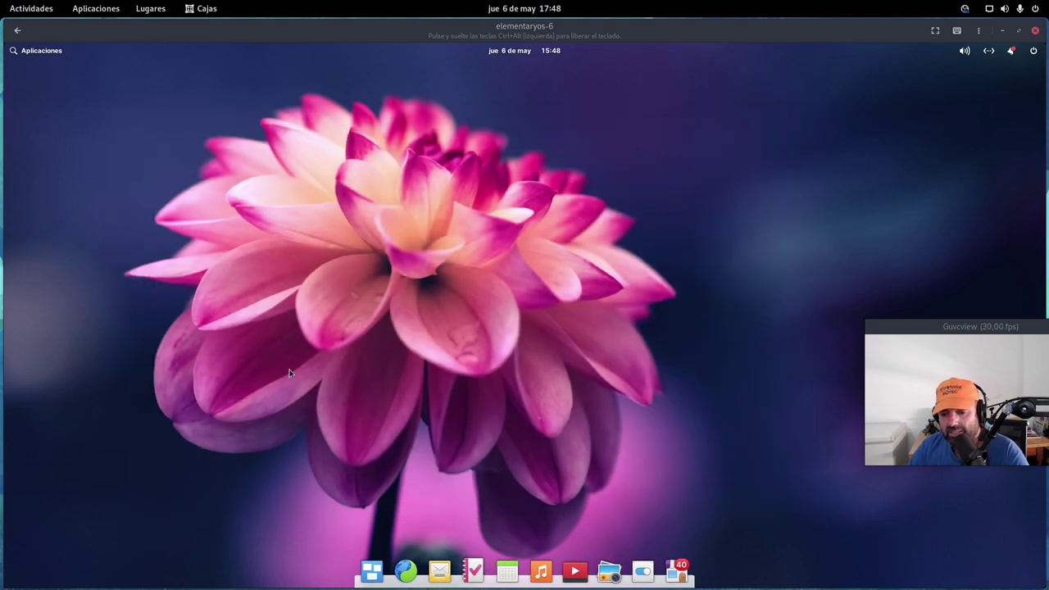
Step: Launch the Web browser from the second page of the applications launcher and reposition its window
click(38, 53)
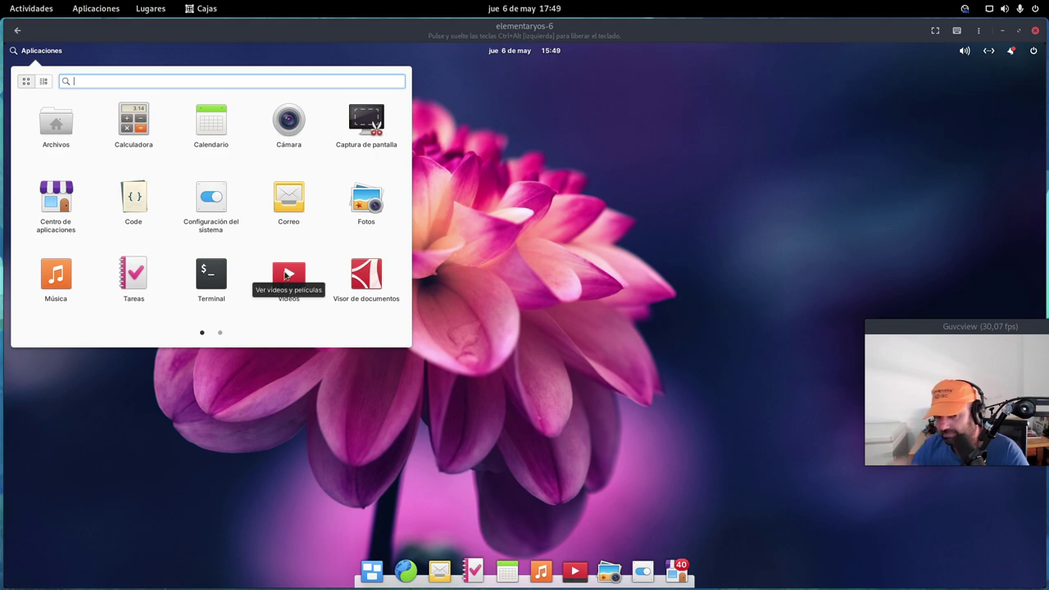
click(219, 332)
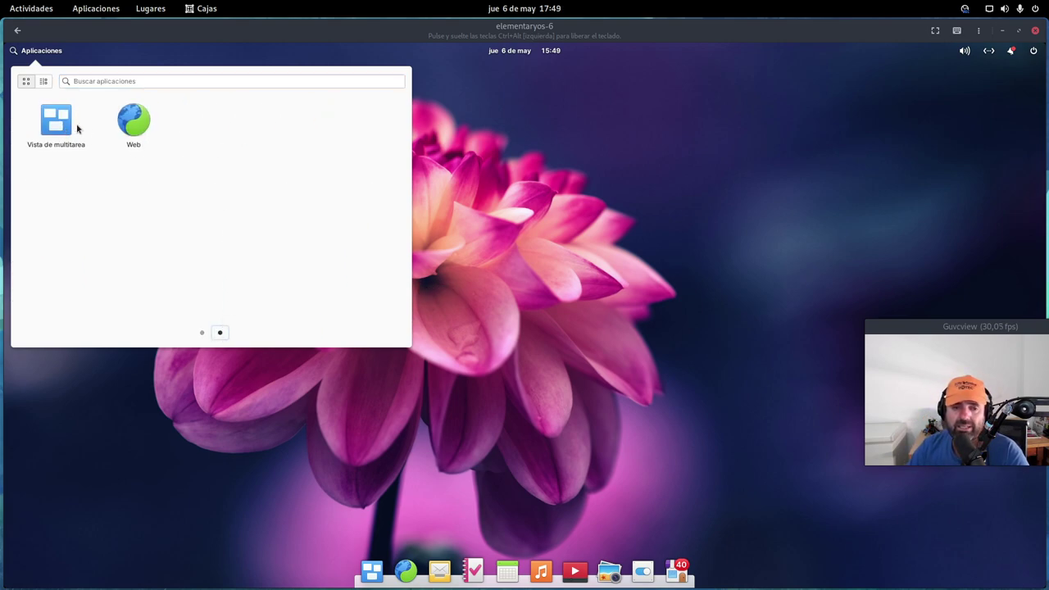
click(133, 120)
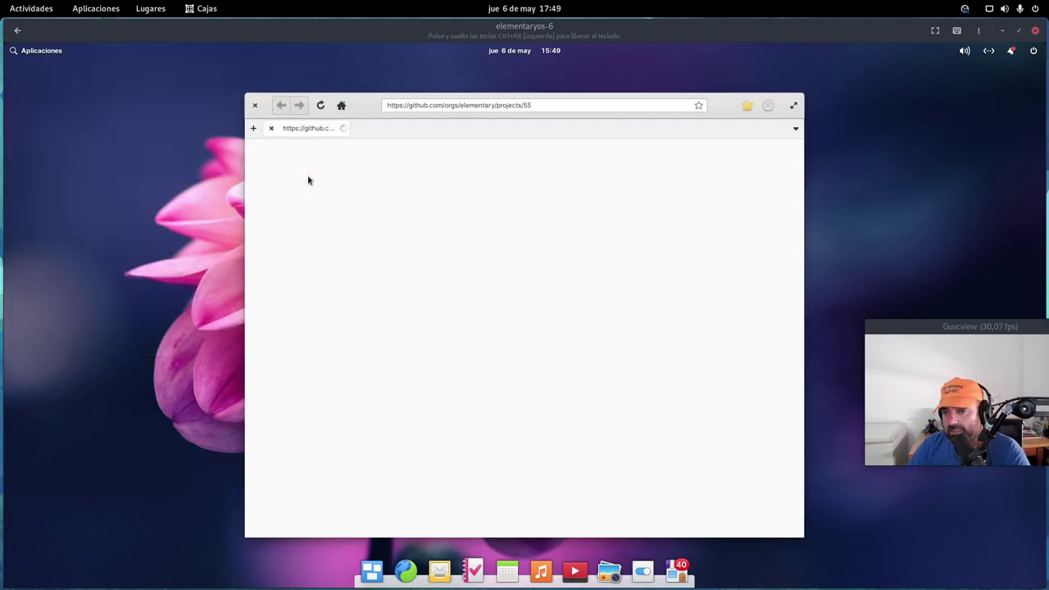
drag(366, 104, 301, 84)
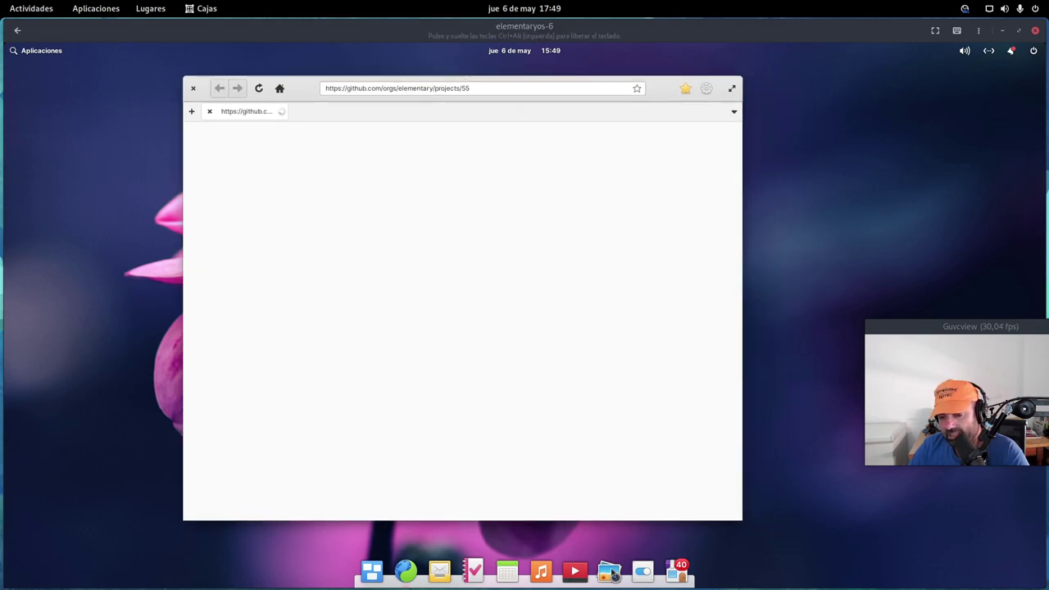
Step: Inspect the Web browser's dock options and its list of open tabs
right_click(405, 572)
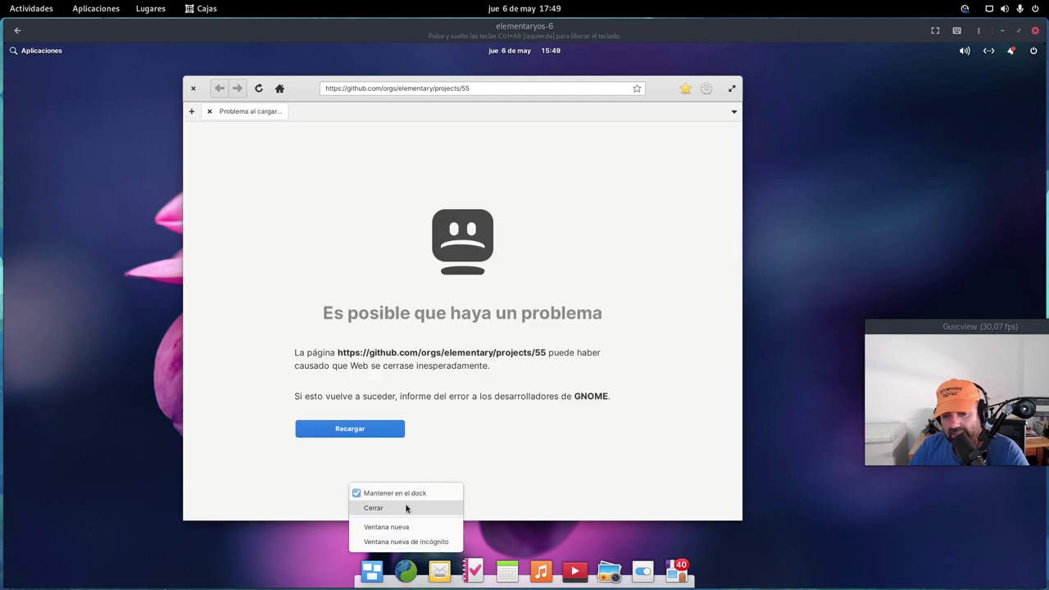
click(651, 459)
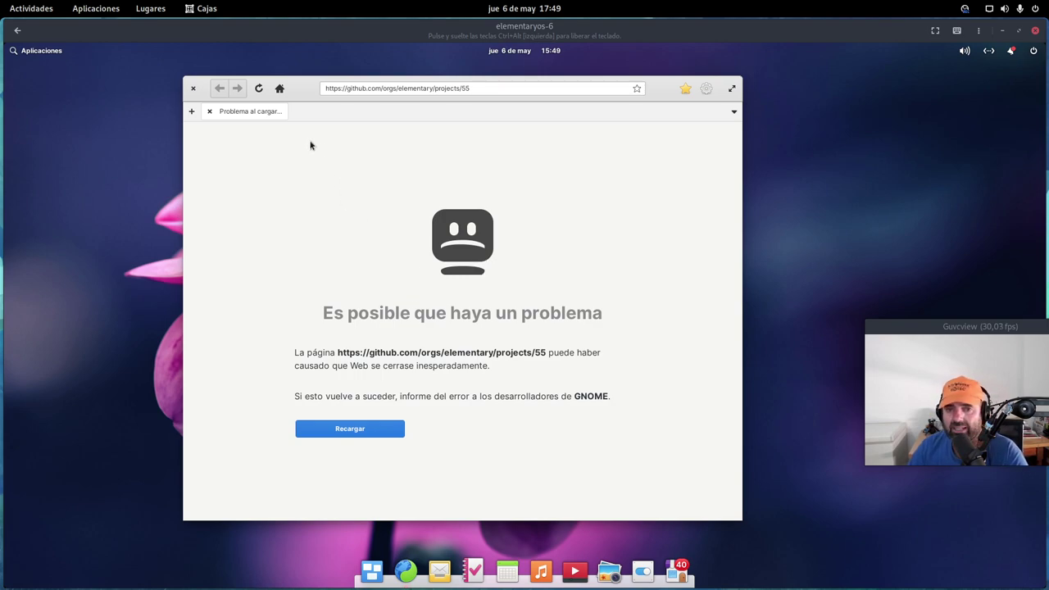
click(734, 111)
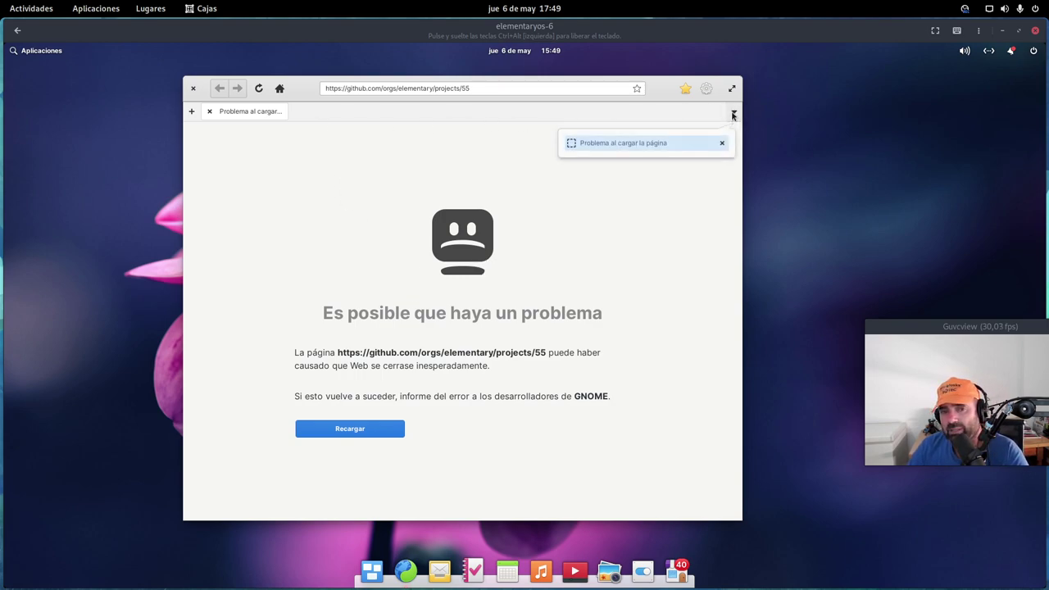
click(496, 185)
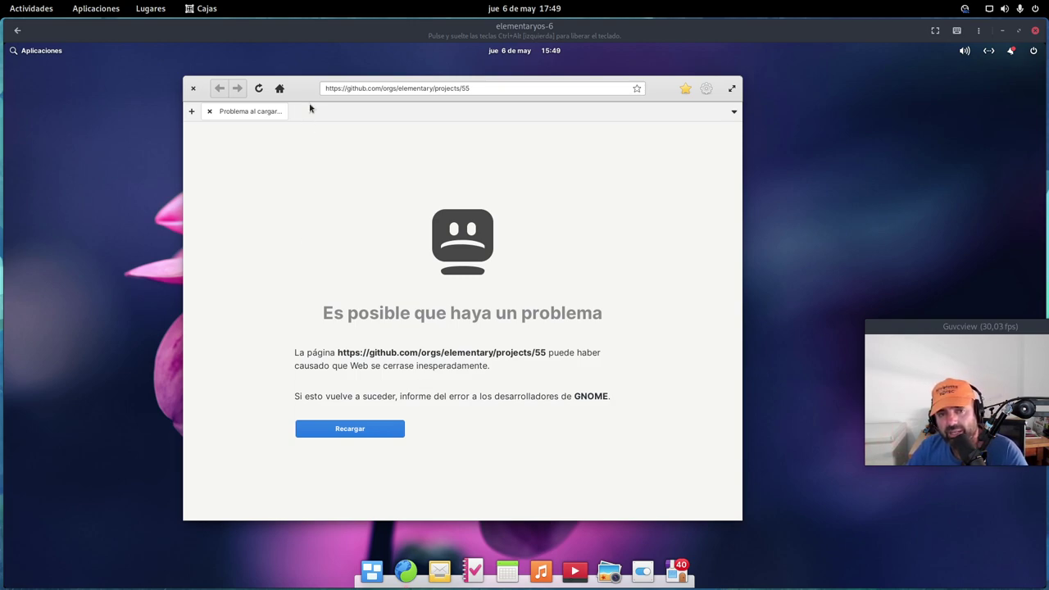
Step: Review Web's General, Privacidad, Apariencia and Sincronizar preferences, and close the preferences and the browser
click(706, 88)
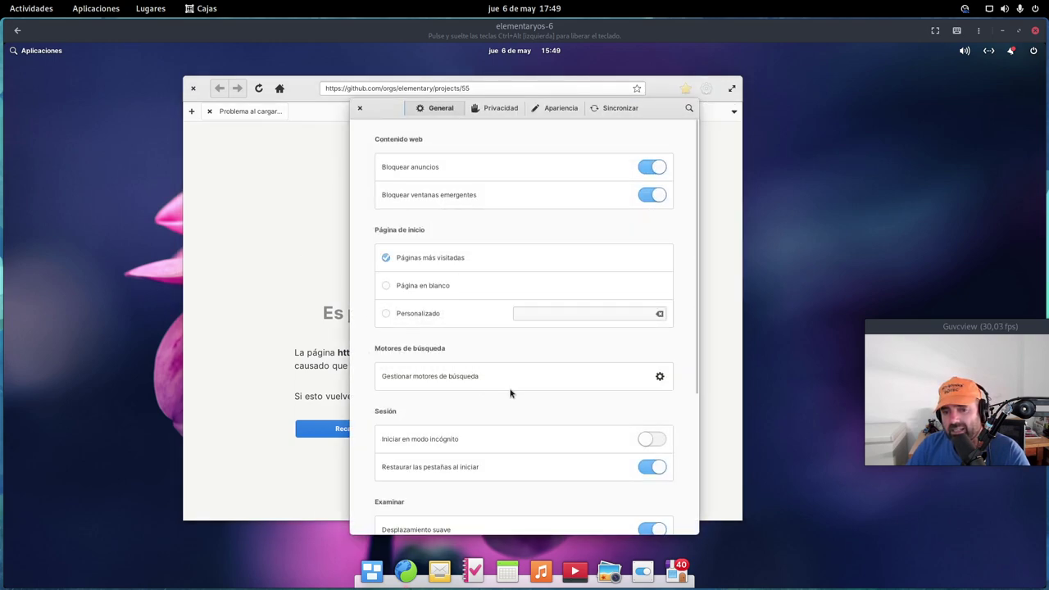
drag(701, 354, 688, 281)
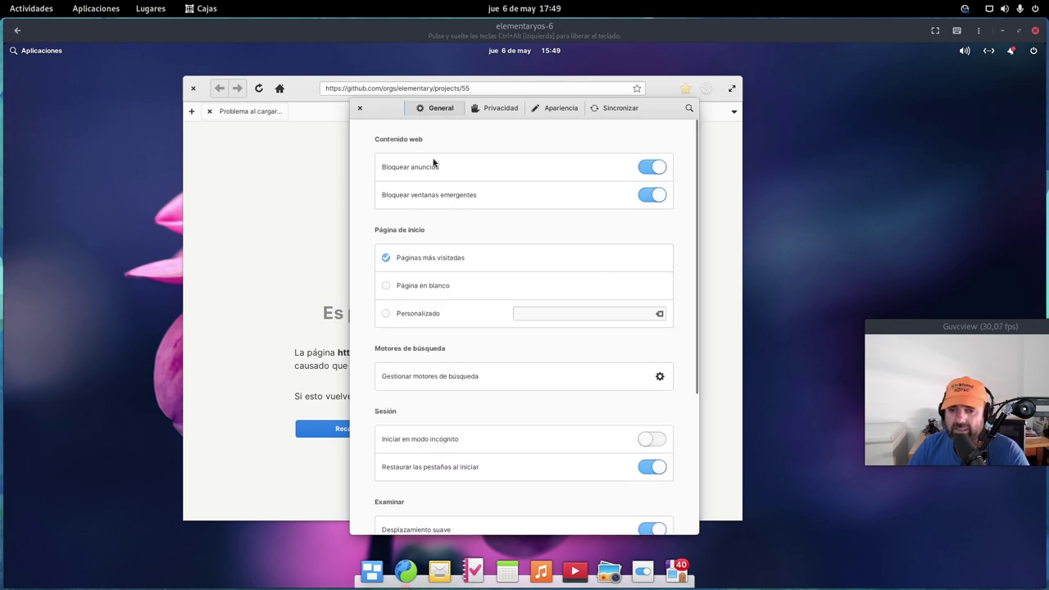
click(505, 110)
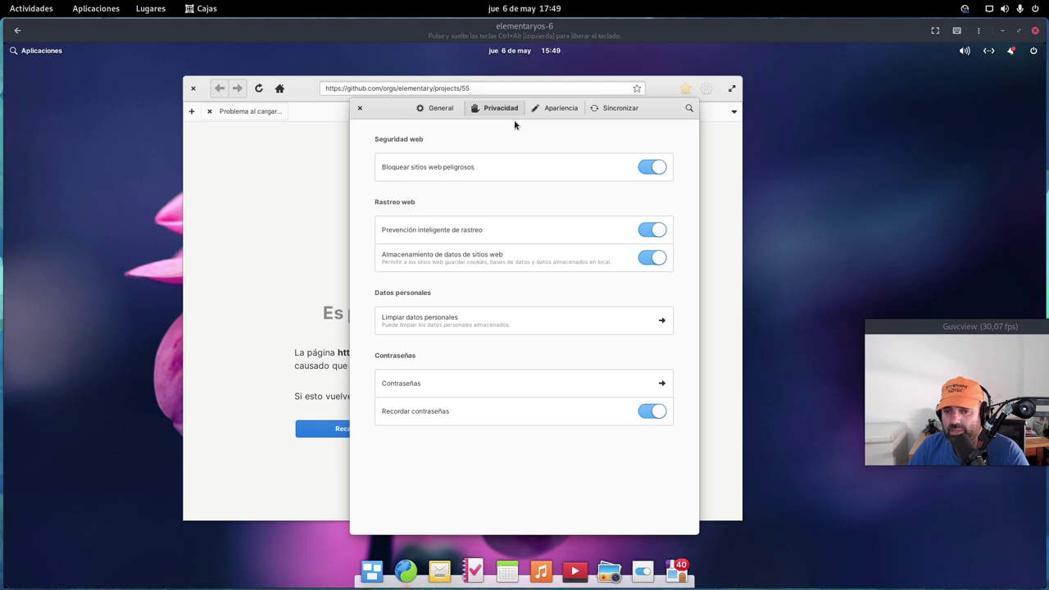
click(561, 110)
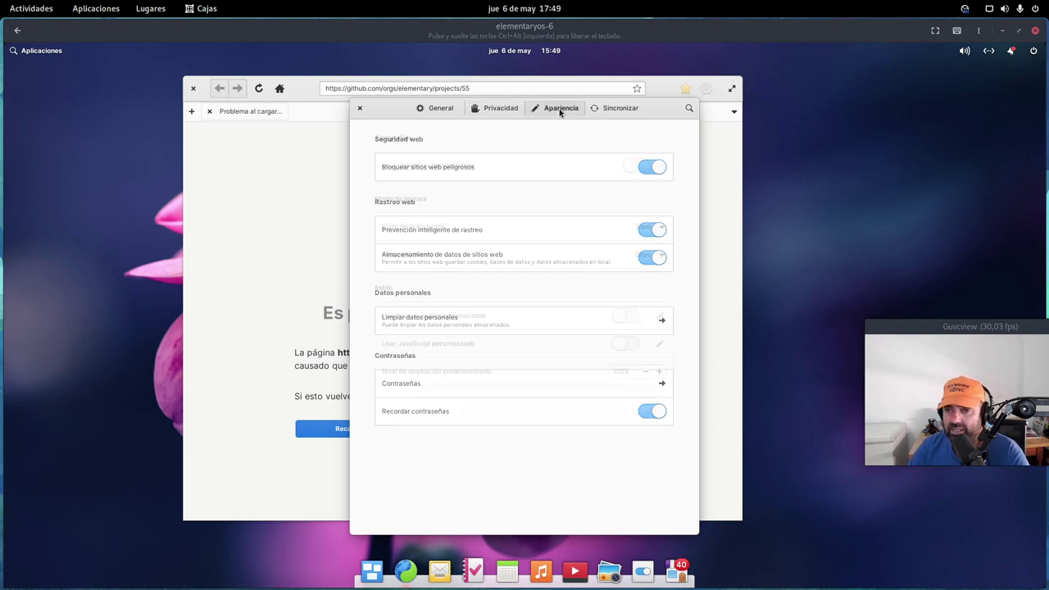
click(619, 111)
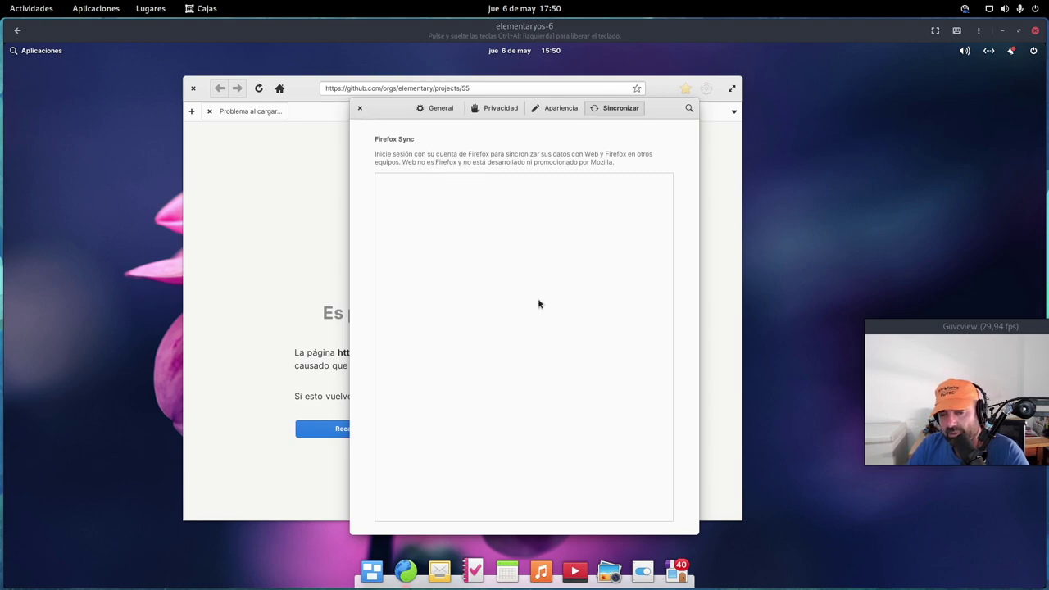
click(360, 109)
drag(293, 86, 280, 74)
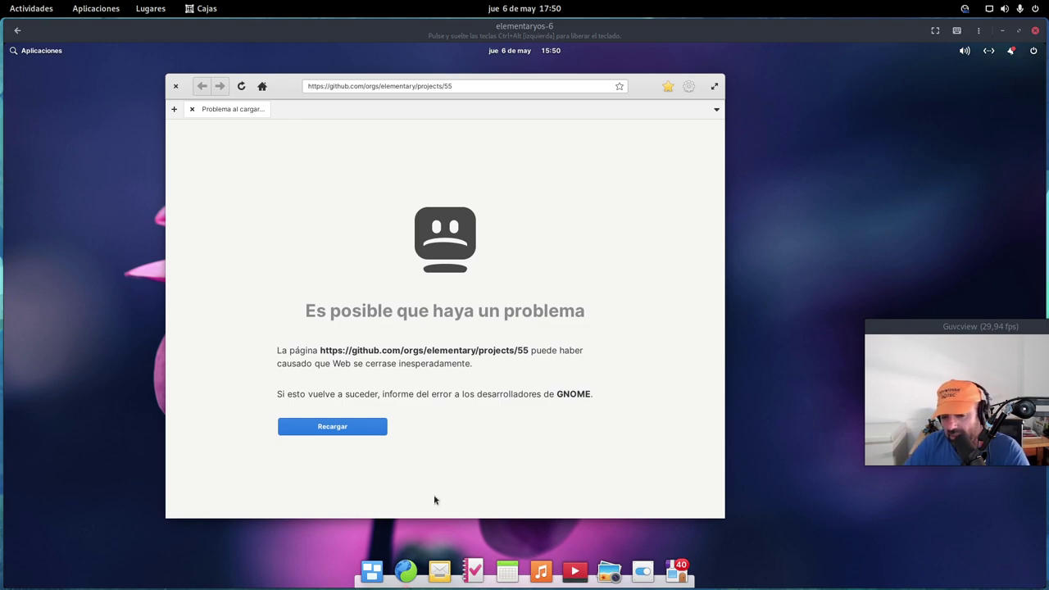
click(176, 85)
Step: Open Configuración del sistema from the launcher's first page and reposition its window in the upper middle of the desktop
click(38, 52)
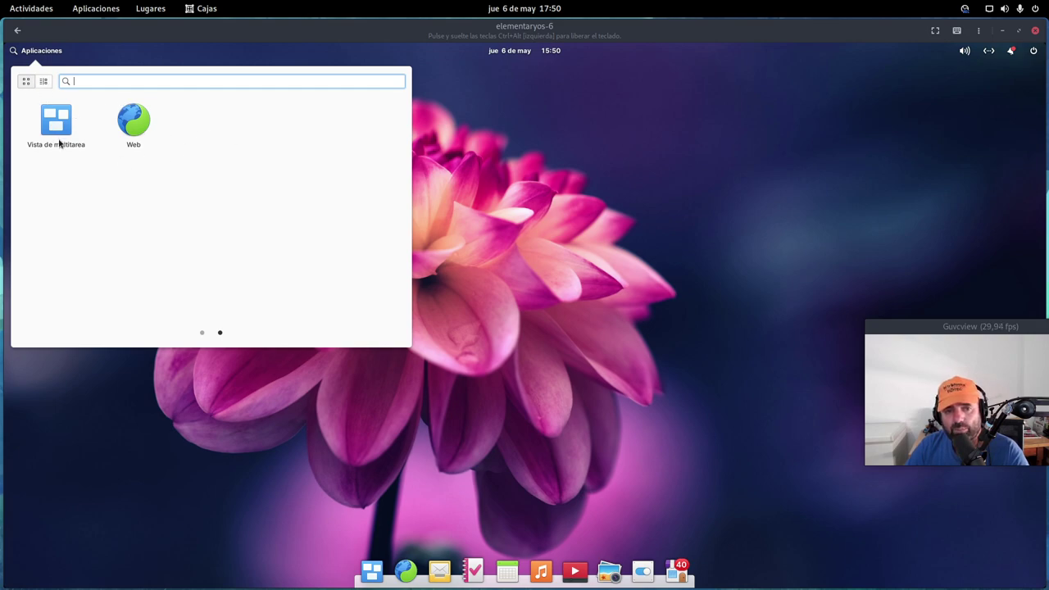
click(206, 336)
click(201, 332)
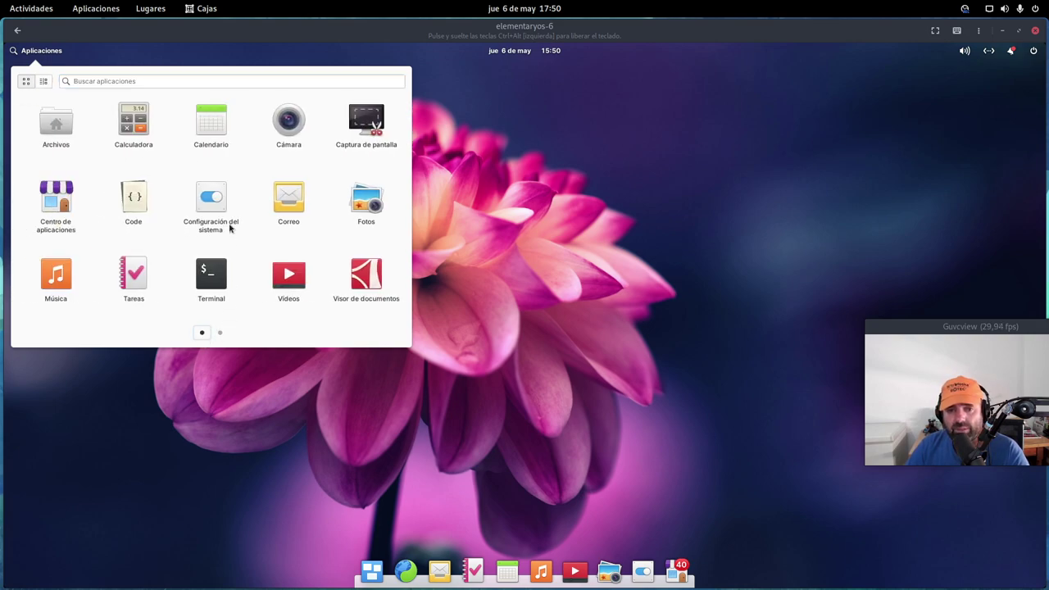
click(209, 201)
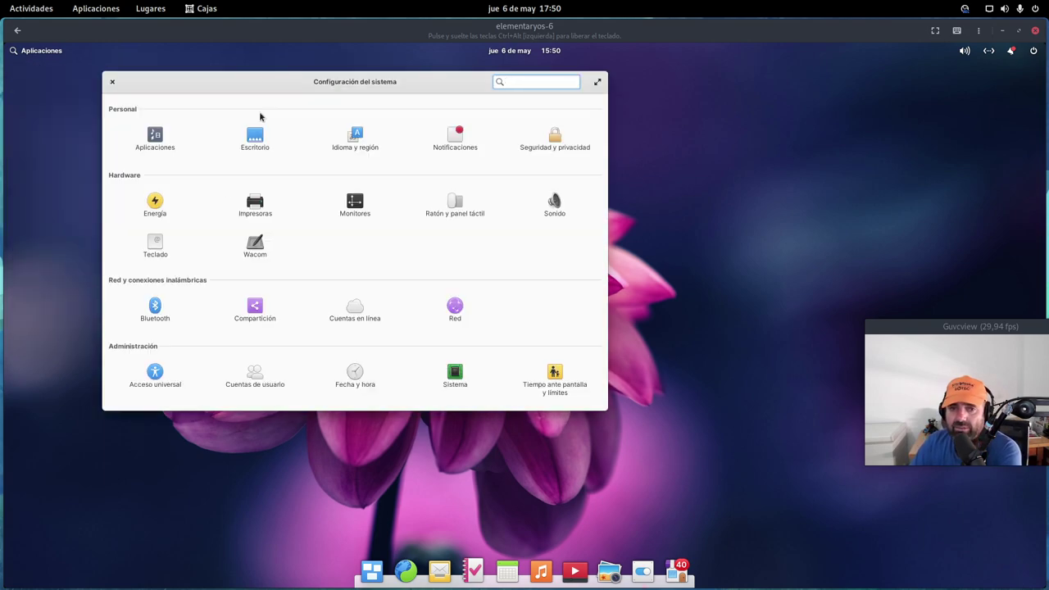
drag(264, 77, 377, 74)
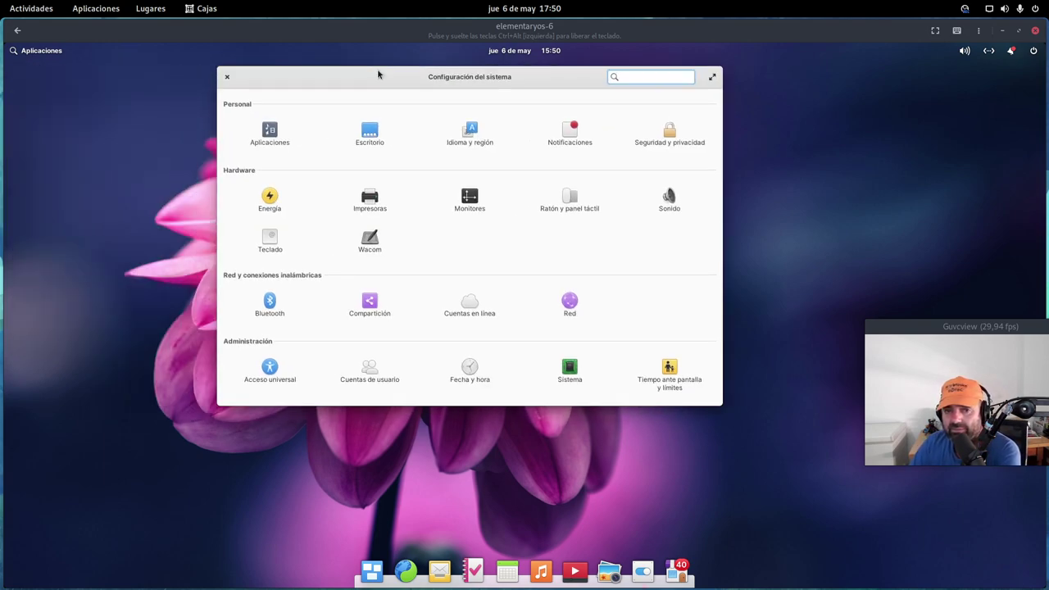
Step: Review the Aplicaciones settings, including the default web browser choices, startup applications (Arranque) and app permissions (Permisos)
click(267, 132)
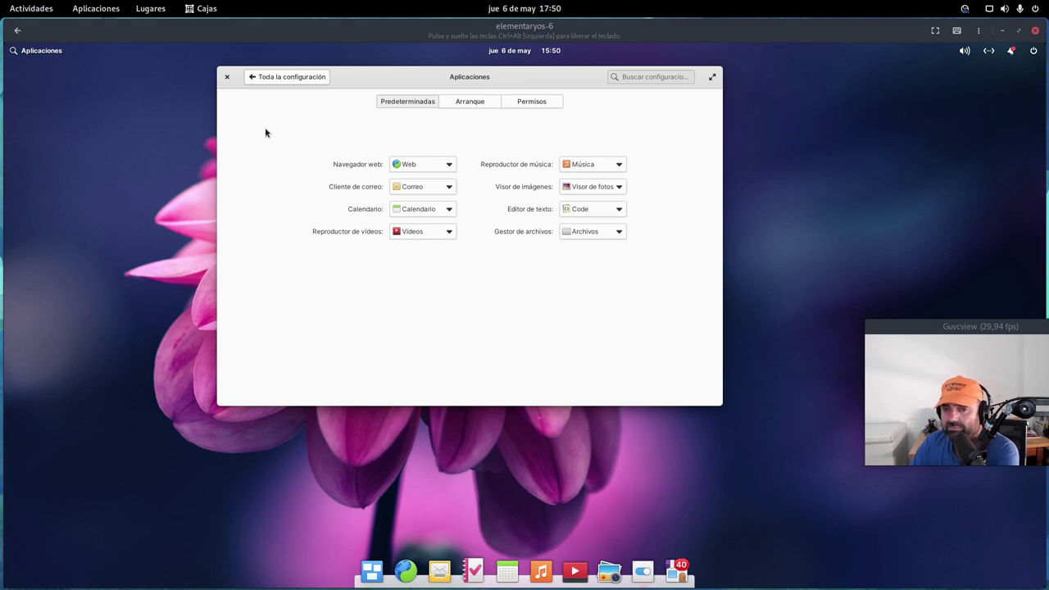
click(420, 165)
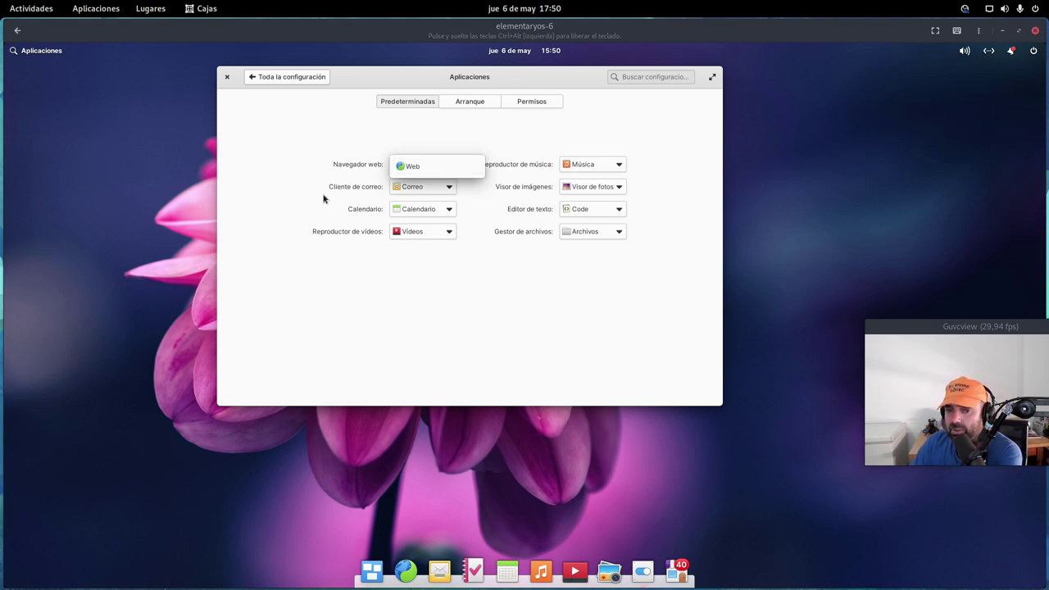
click(321, 324)
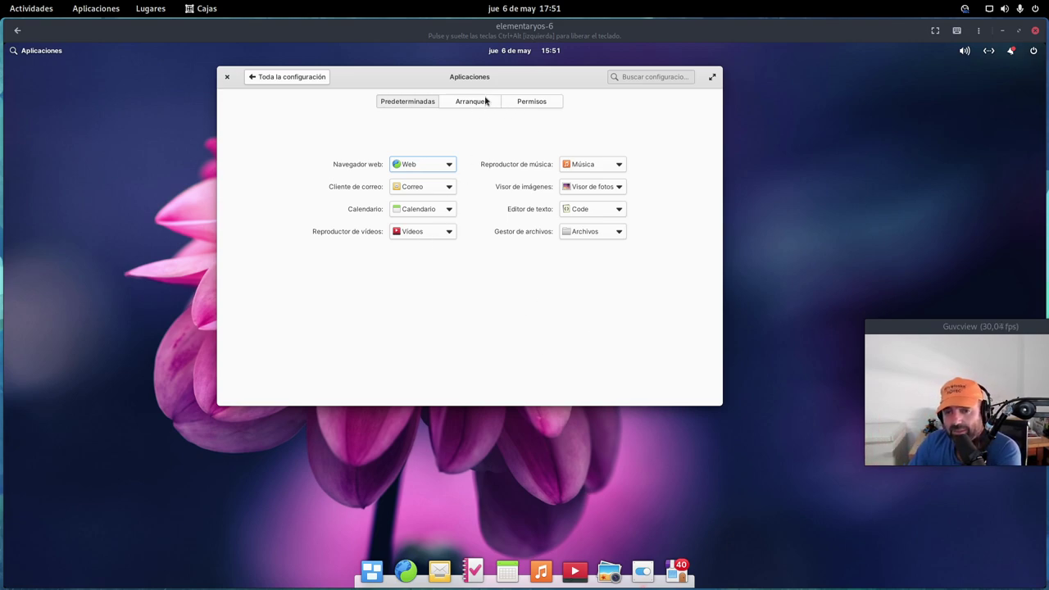
drag(469, 77, 429, 79)
click(434, 95)
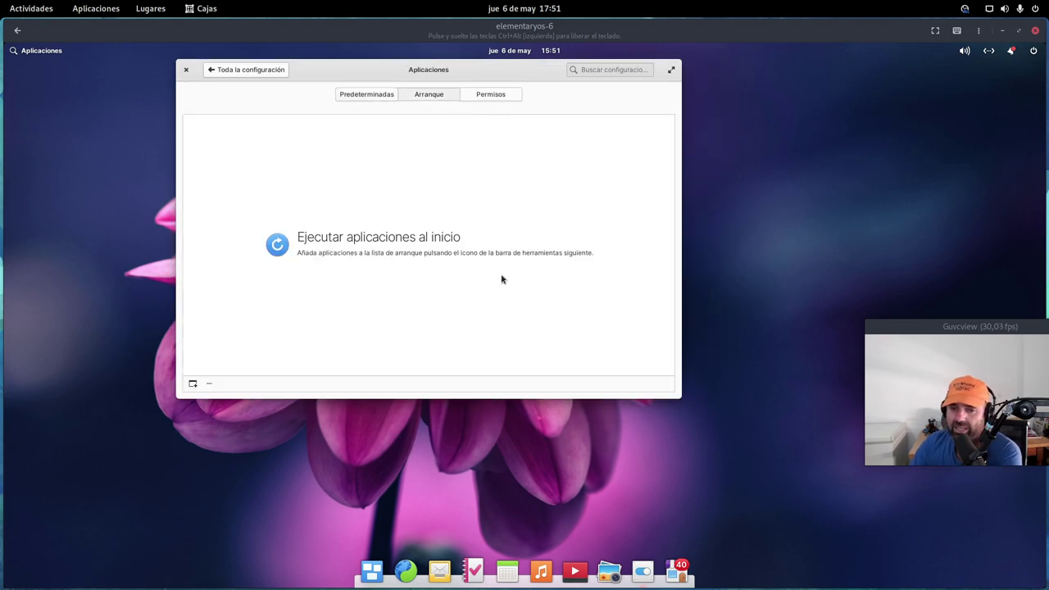
click(493, 96)
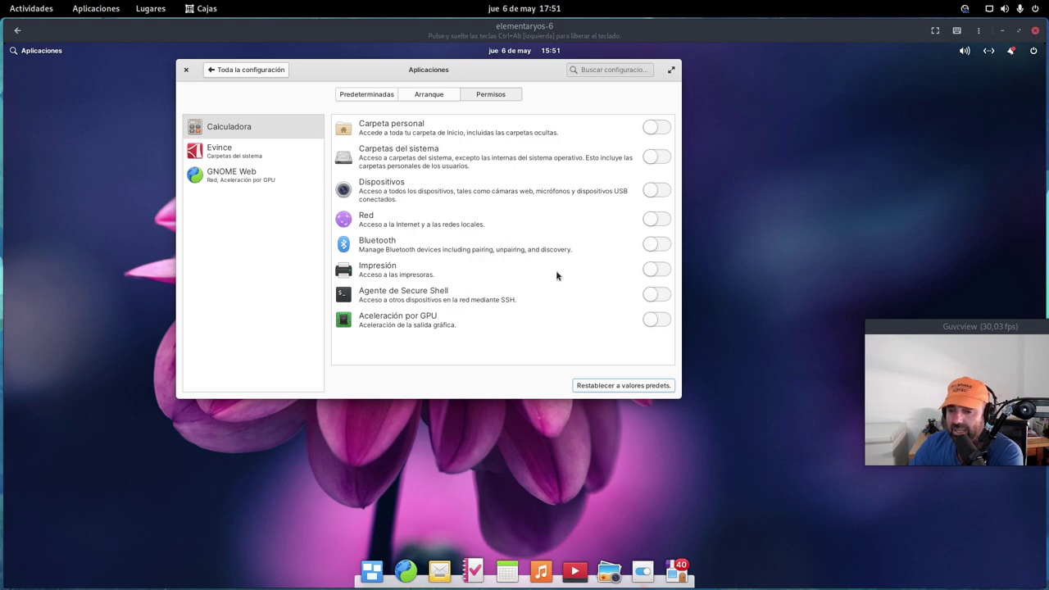
Step: Review the Energía settings and return to the overview of all settings
click(236, 69)
click(224, 195)
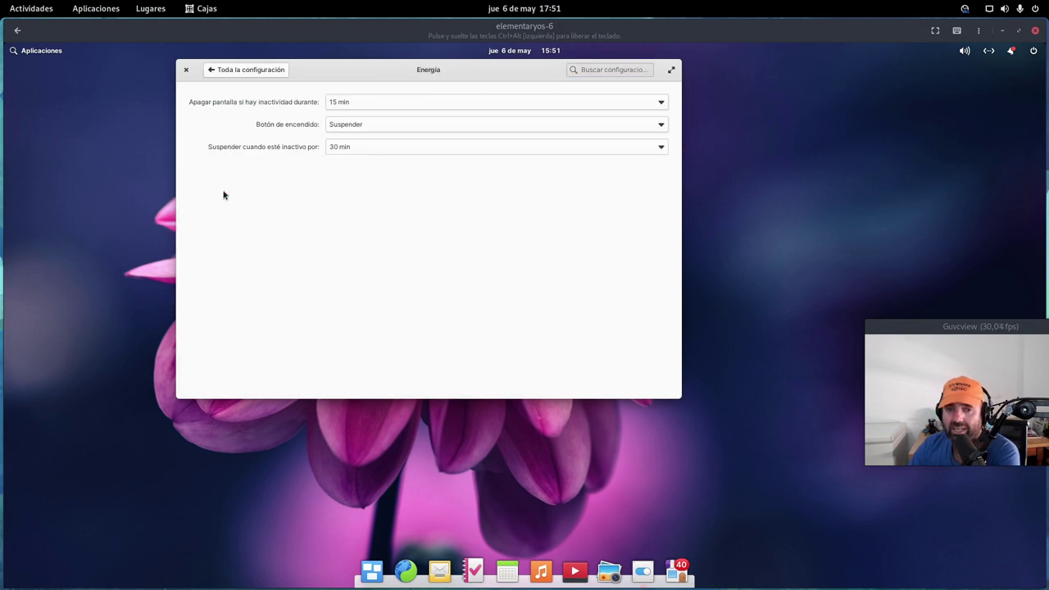
click(238, 70)
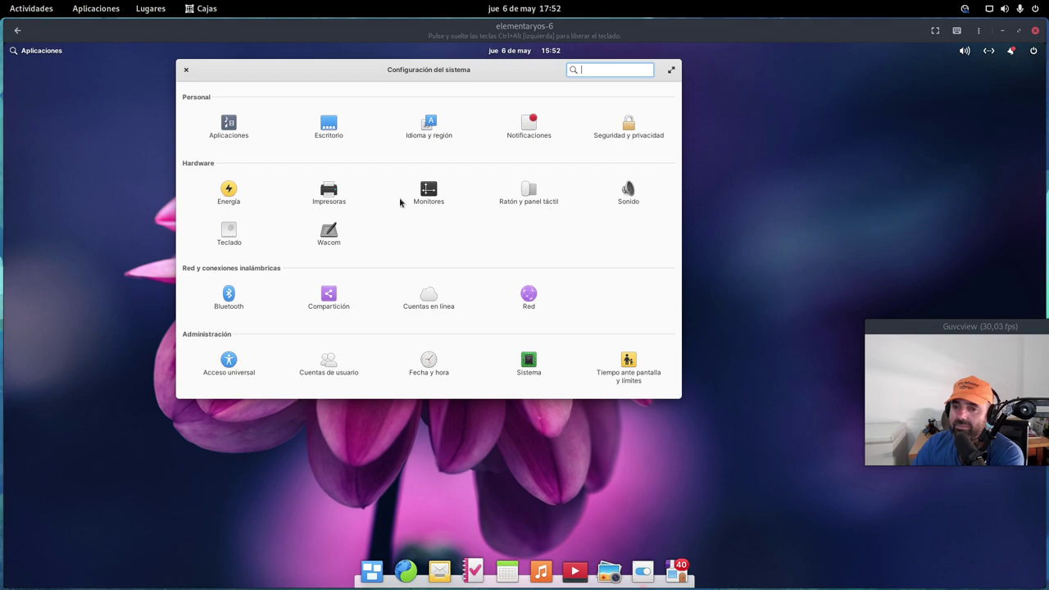
Step: Review the Monitores settings and the Salida and Entrada devices in Sonido, returning to the overview of all settings
click(441, 193)
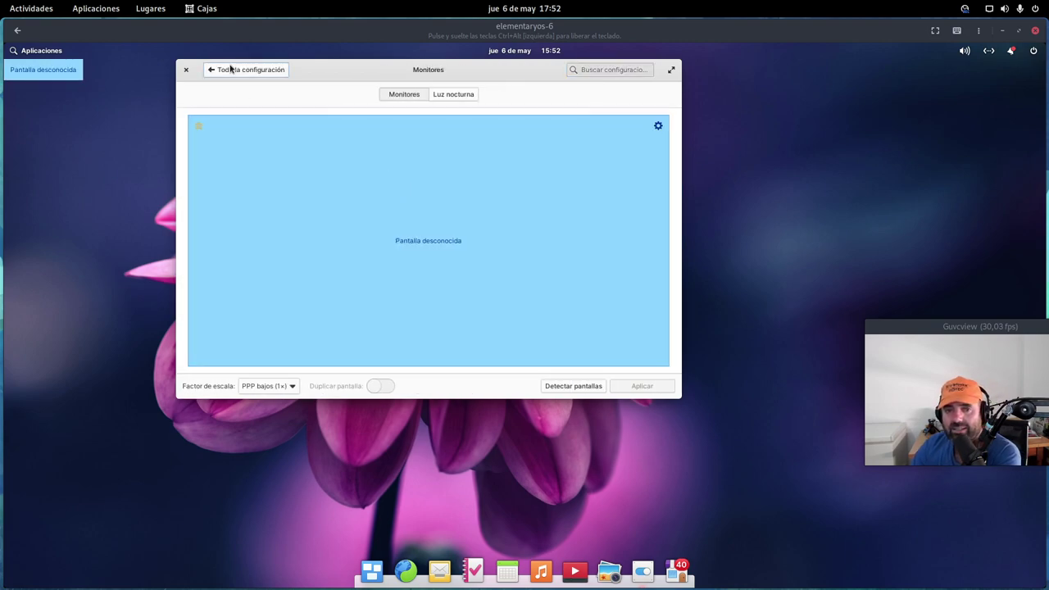
click(238, 70)
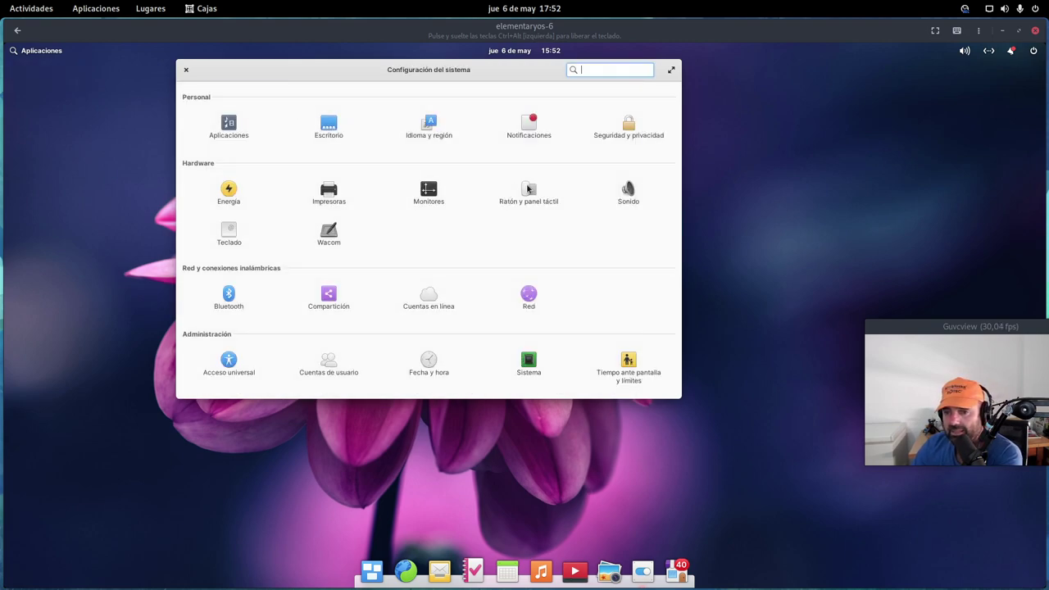
click(631, 198)
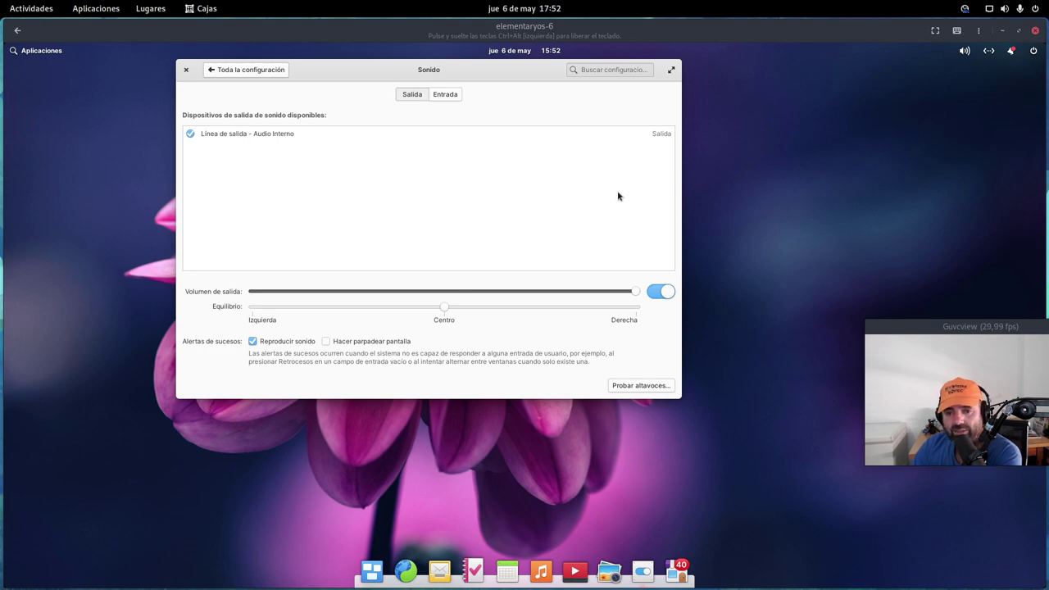
click(451, 96)
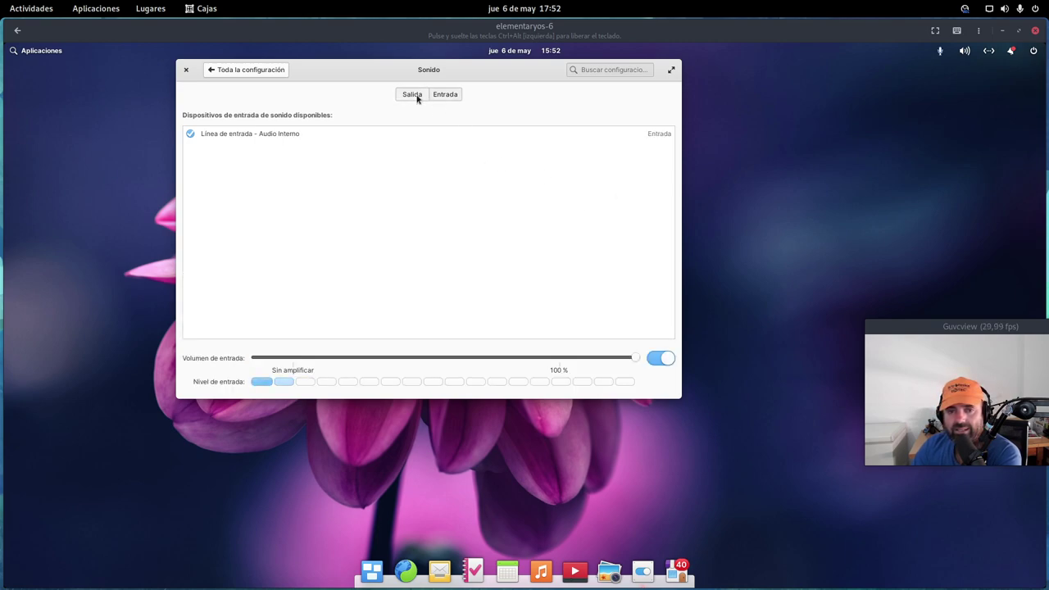
click(416, 99)
click(224, 72)
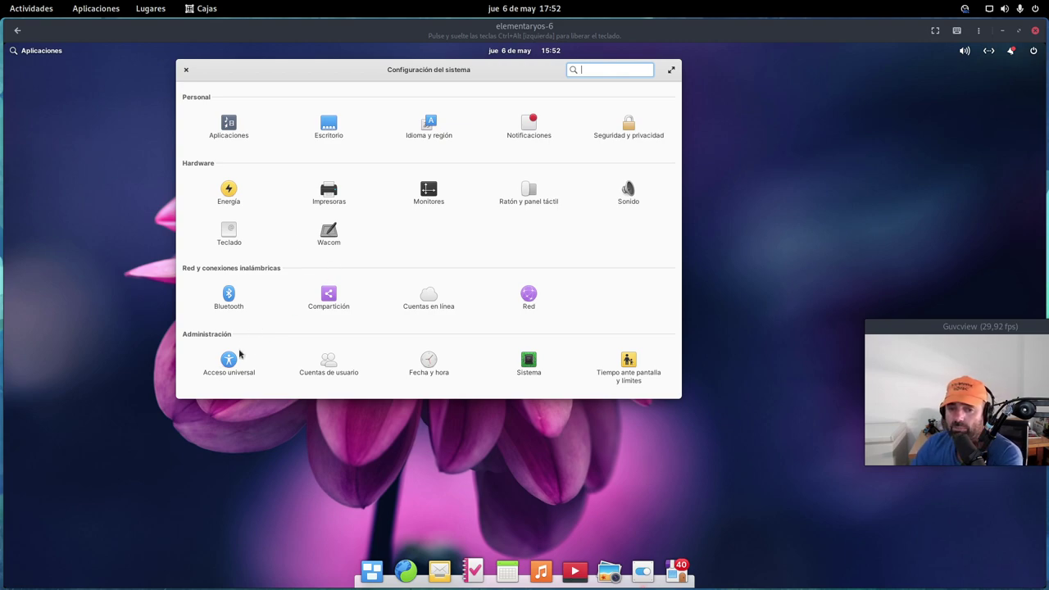
Step: Review the Compartición and Cuentas en línea settings and return to the overview of all settings
click(332, 305)
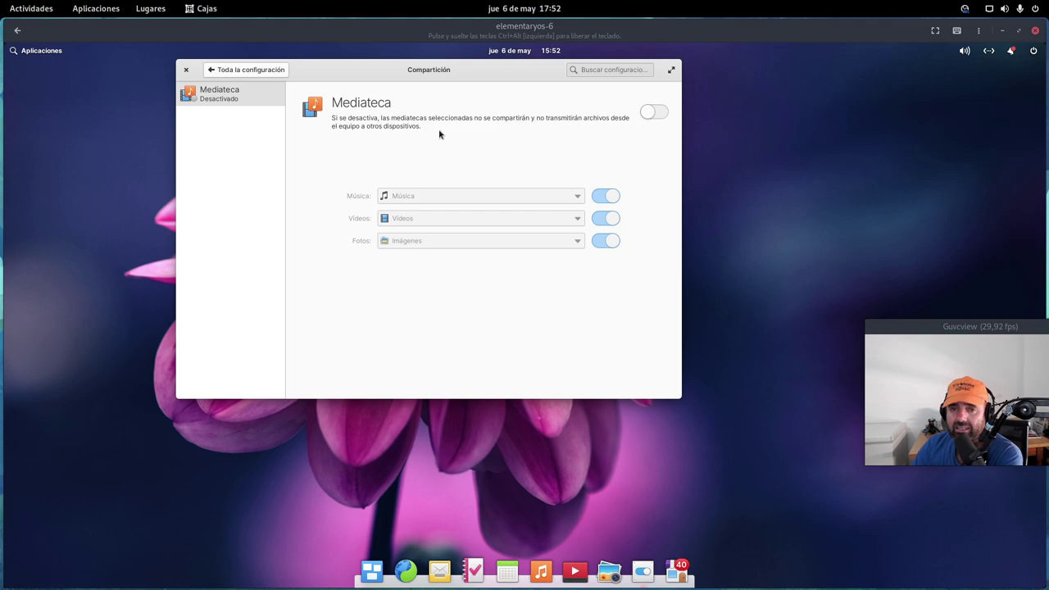
click(245, 70)
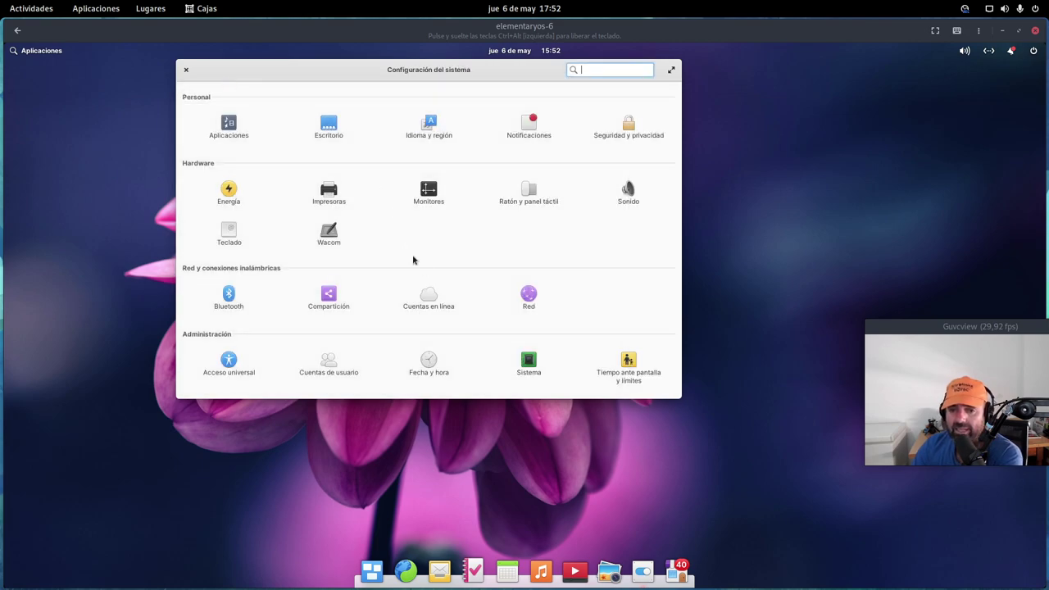
click(446, 308)
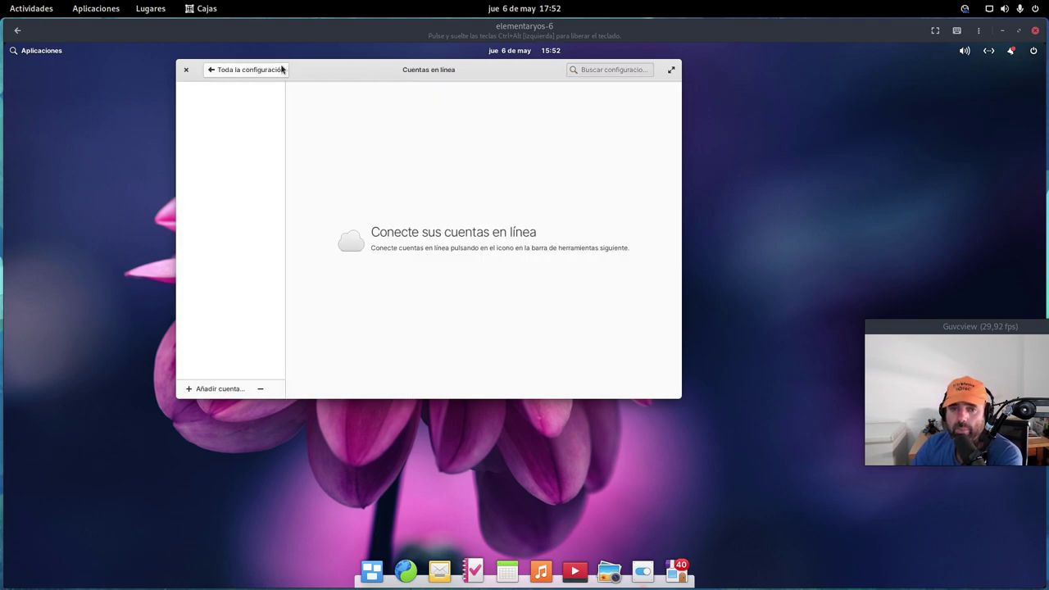
click(260, 72)
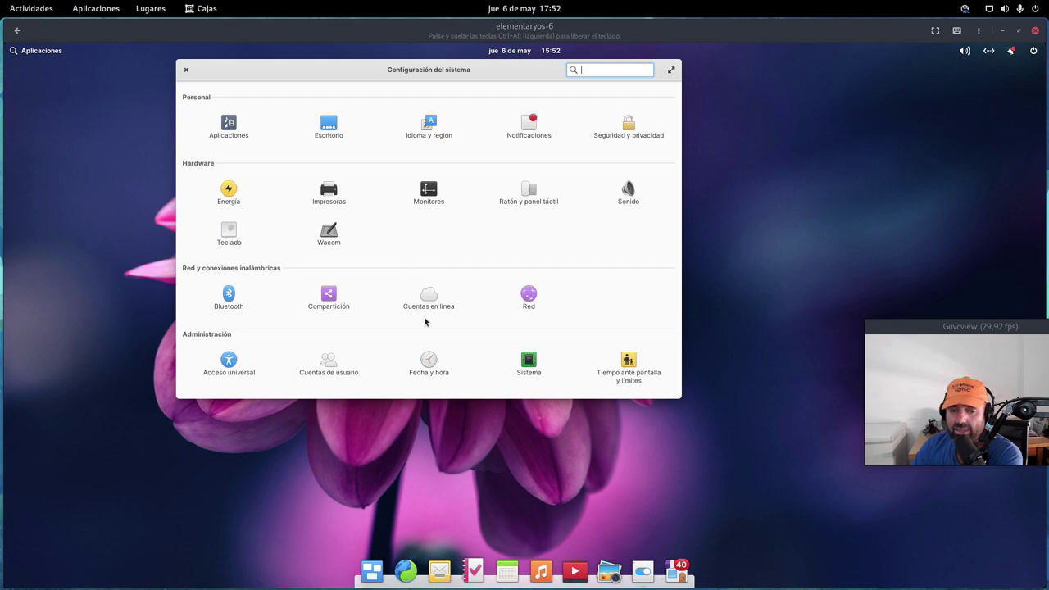
Step: Review Cuentas de usuario, including the account picture's file chooser without choosing an image, and return to the settings overview
click(331, 368)
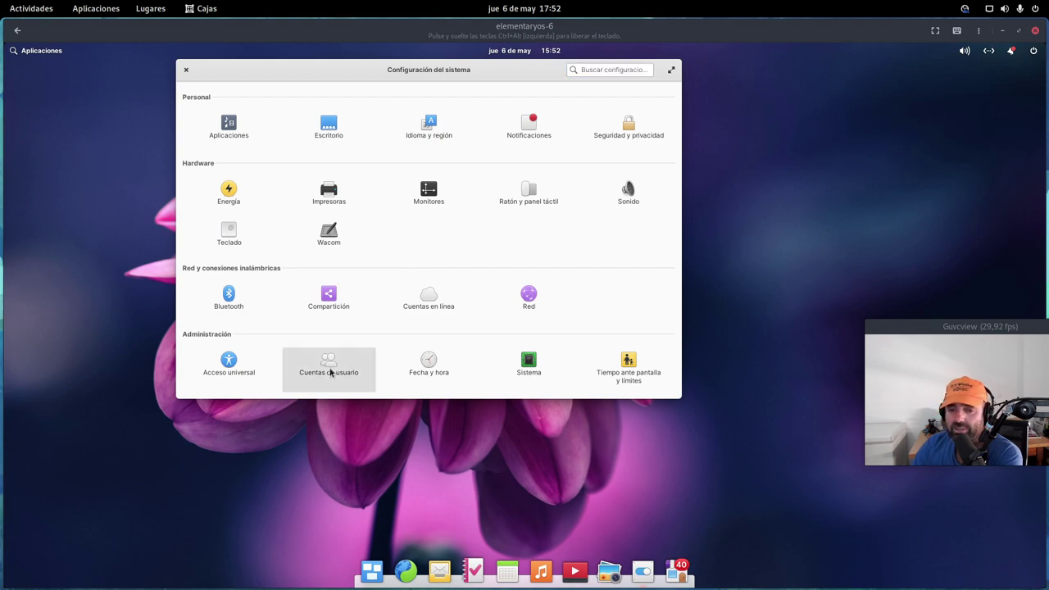
click(459, 136)
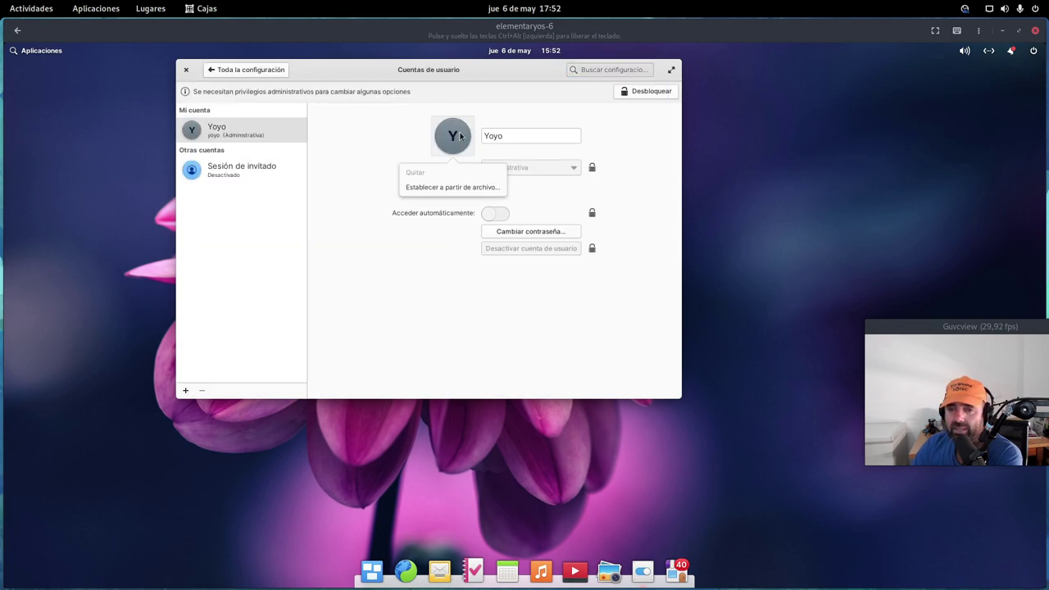
click(445, 188)
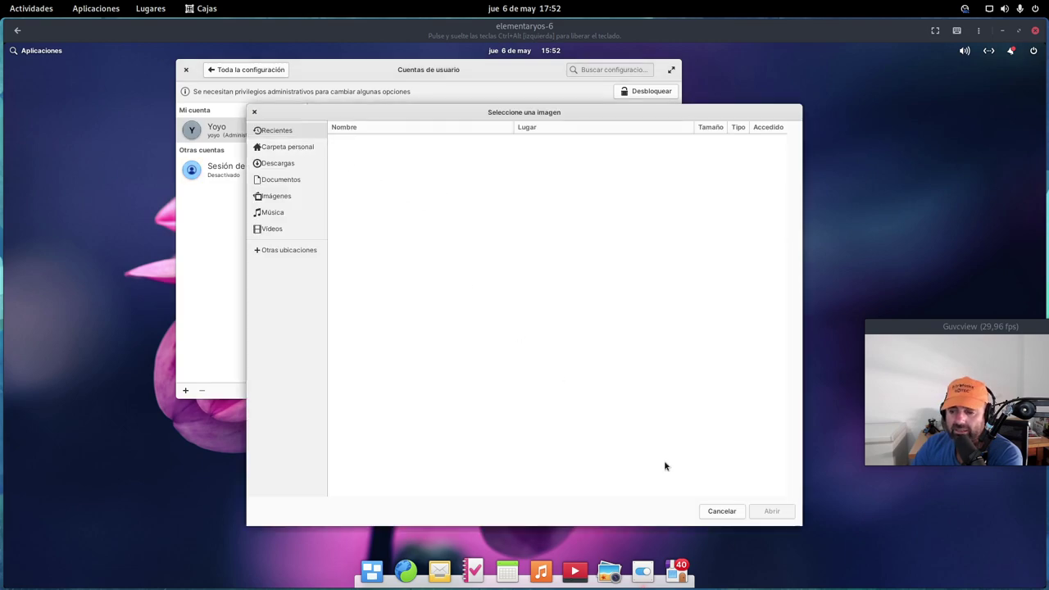
click(721, 511)
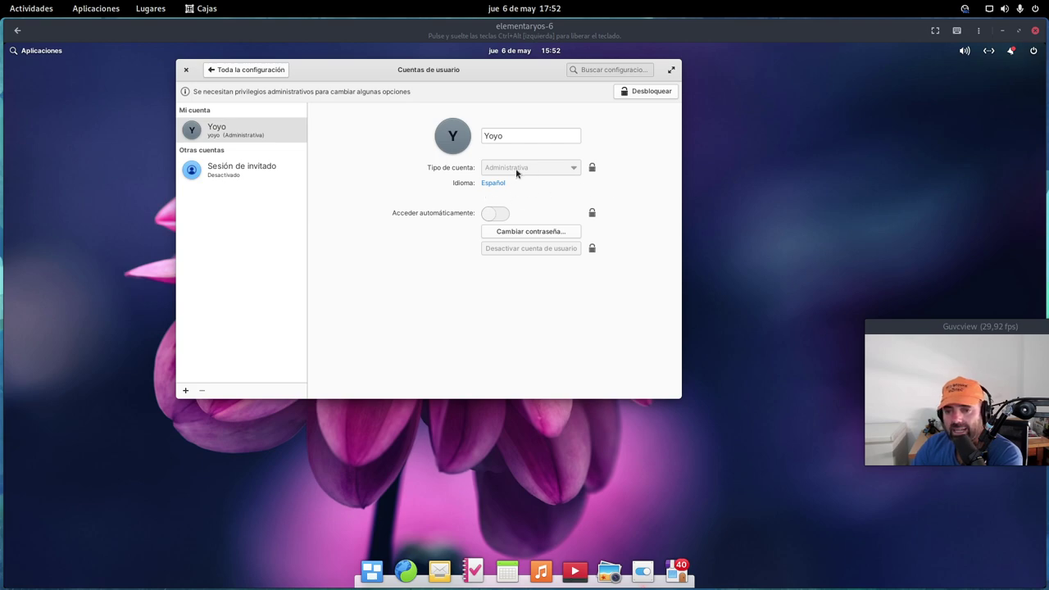
click(218, 72)
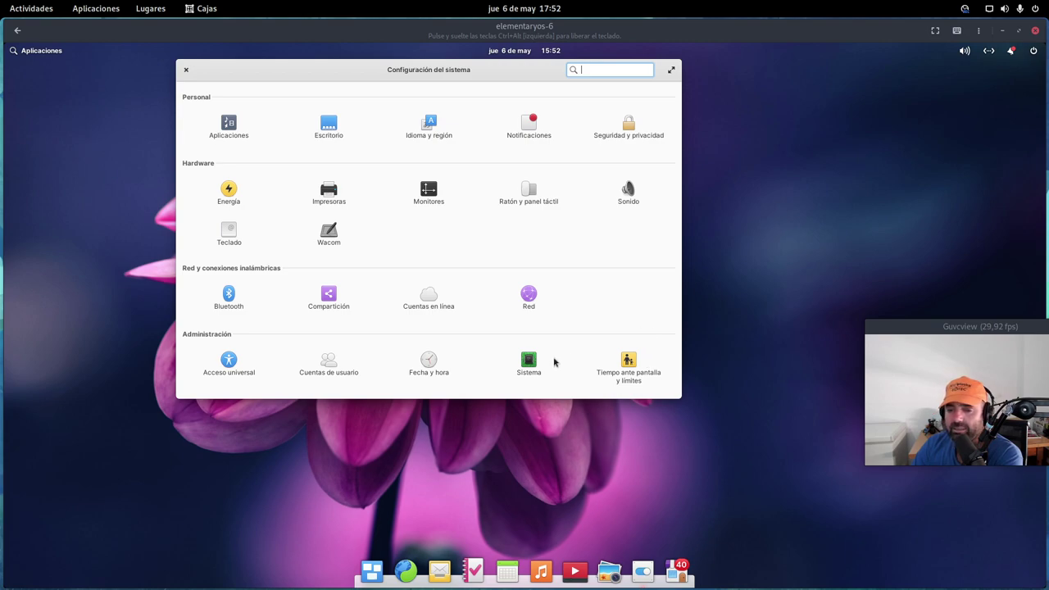
Step: Review the Sistema settings, covering Sistema operativo, Hardware and Firmware, and return to the overview of all settings
click(528, 361)
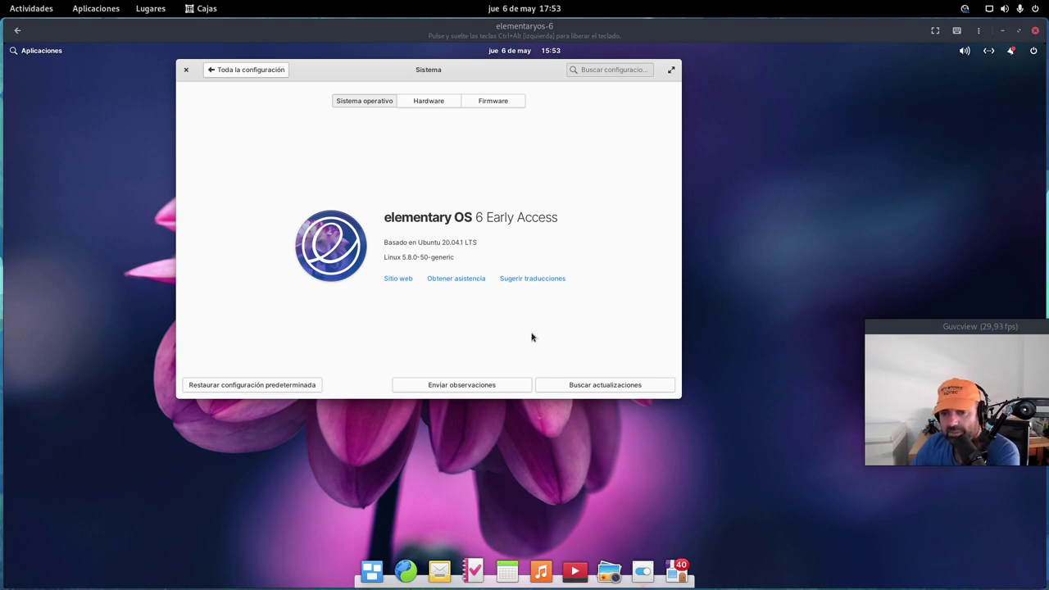
click(437, 105)
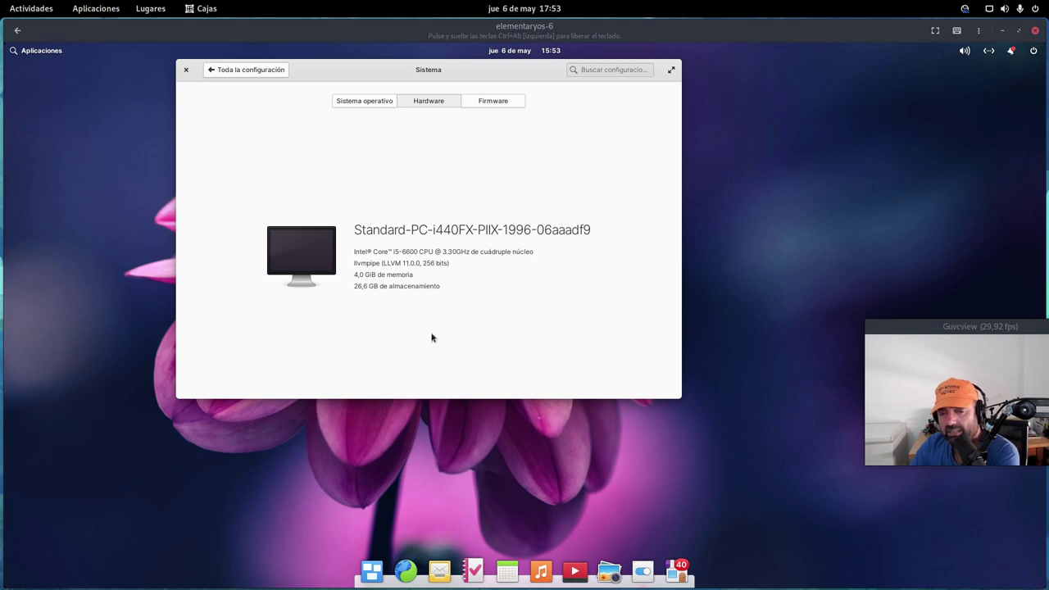
click(496, 101)
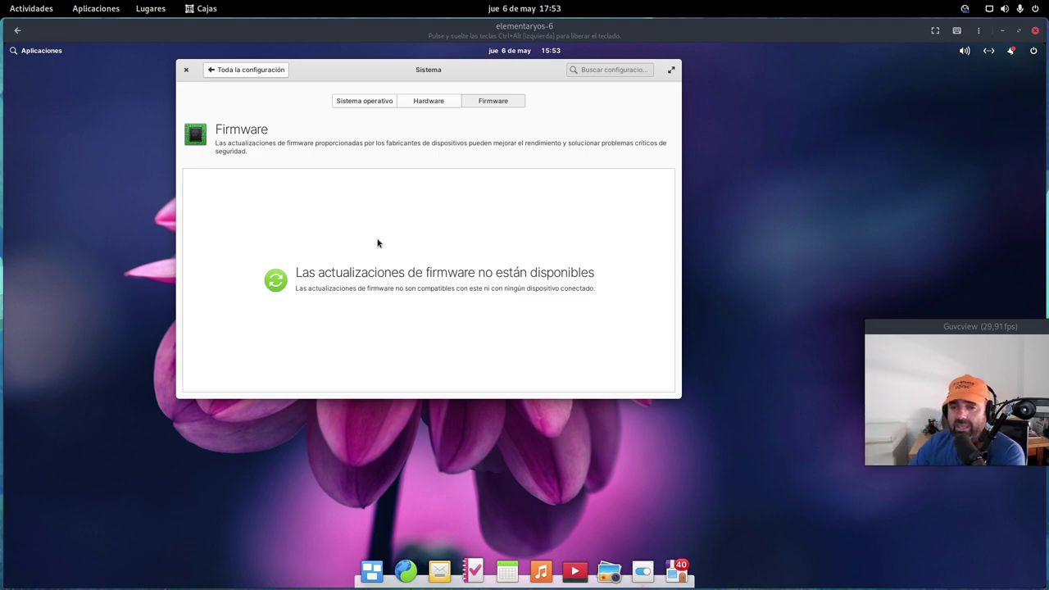
click(228, 73)
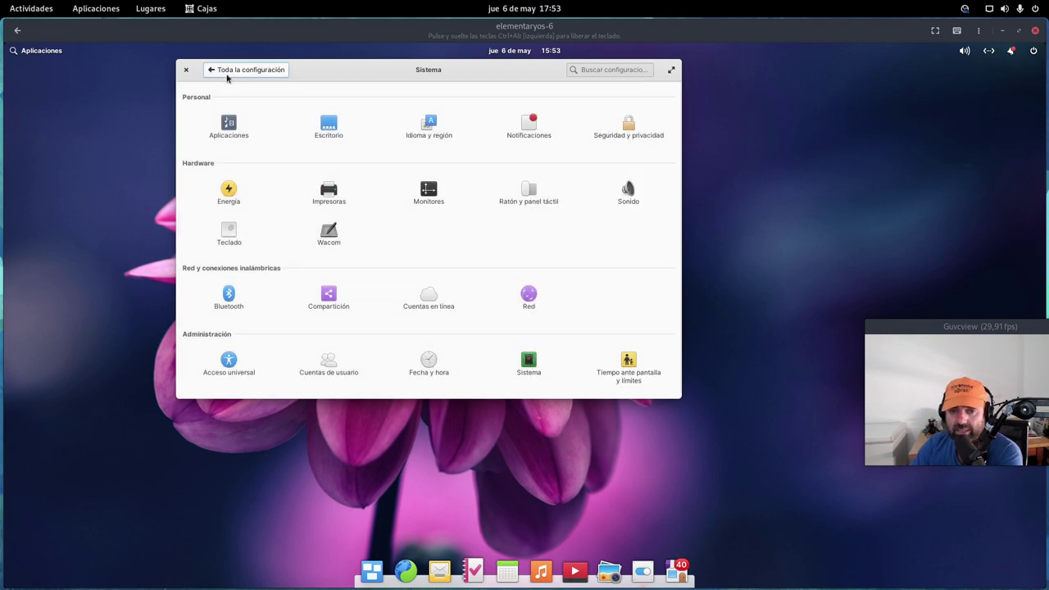
Step: Review Tiempo ante pantalla y límites, revisit the Sistema settings, and close Configuración del sistema
click(628, 363)
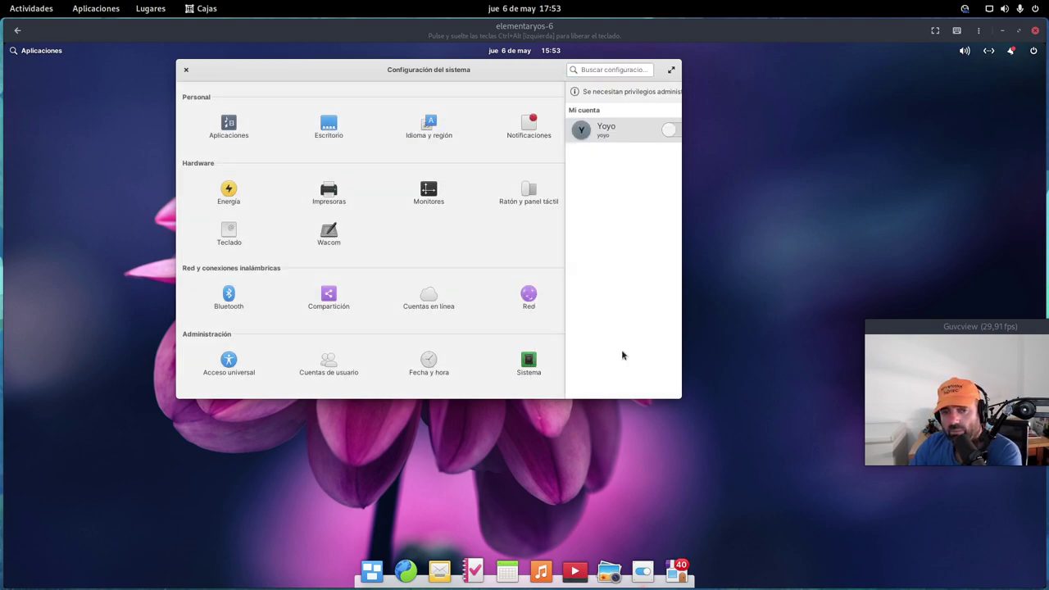
click(236, 72)
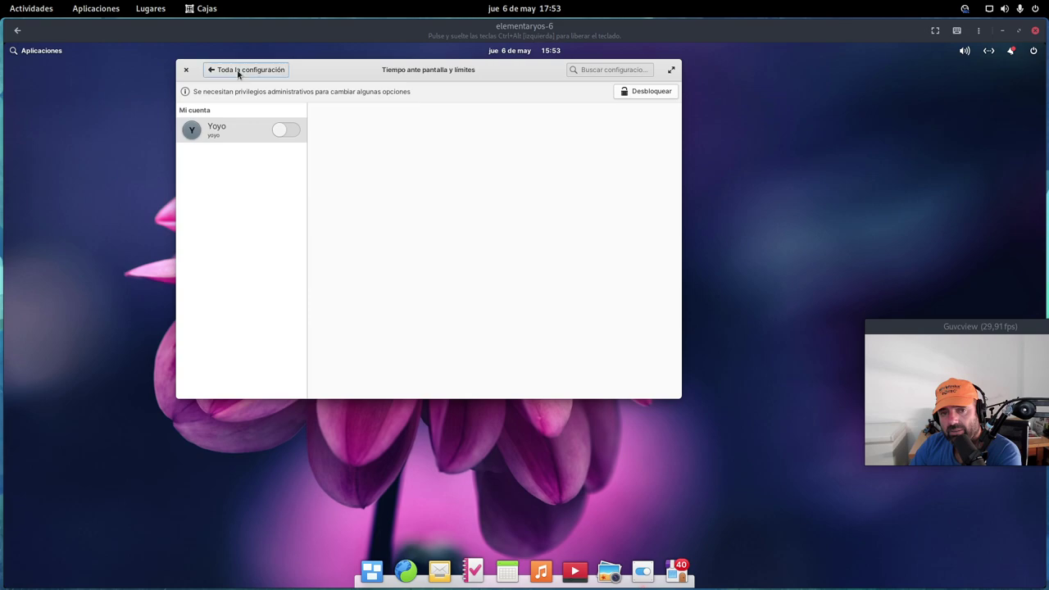
click(530, 360)
click(249, 72)
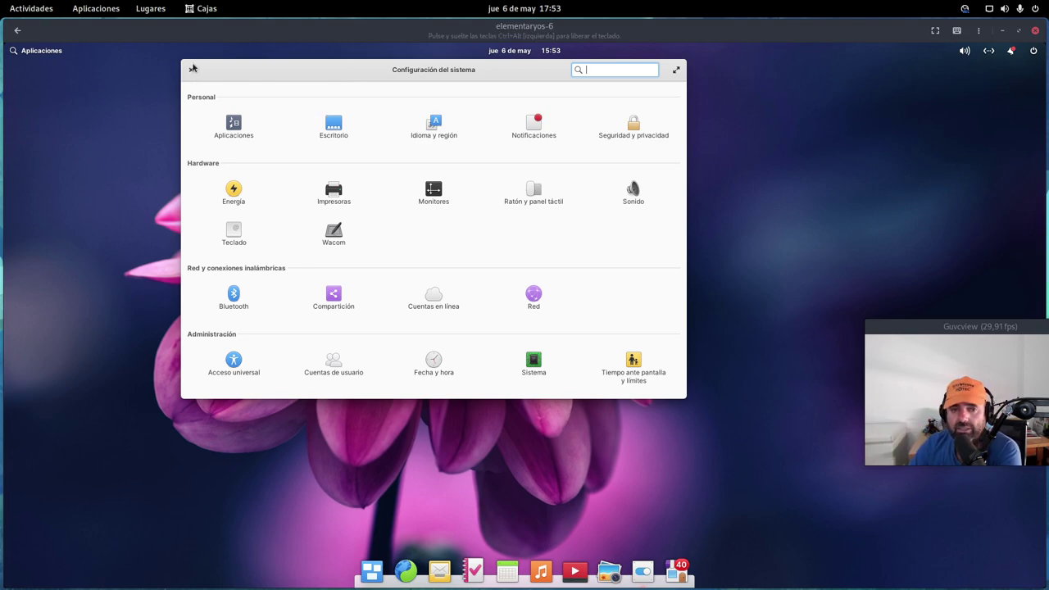
click(190, 70)
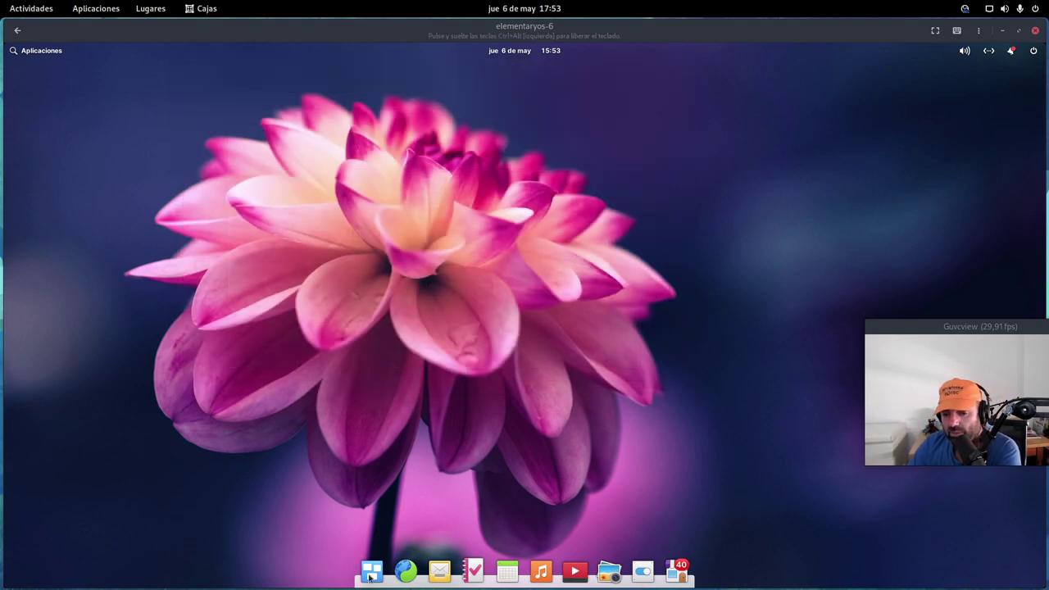
Step: Check the dock options of the system settings launcher, and open the Vídeos app for a look and close it
right_click(632, 580)
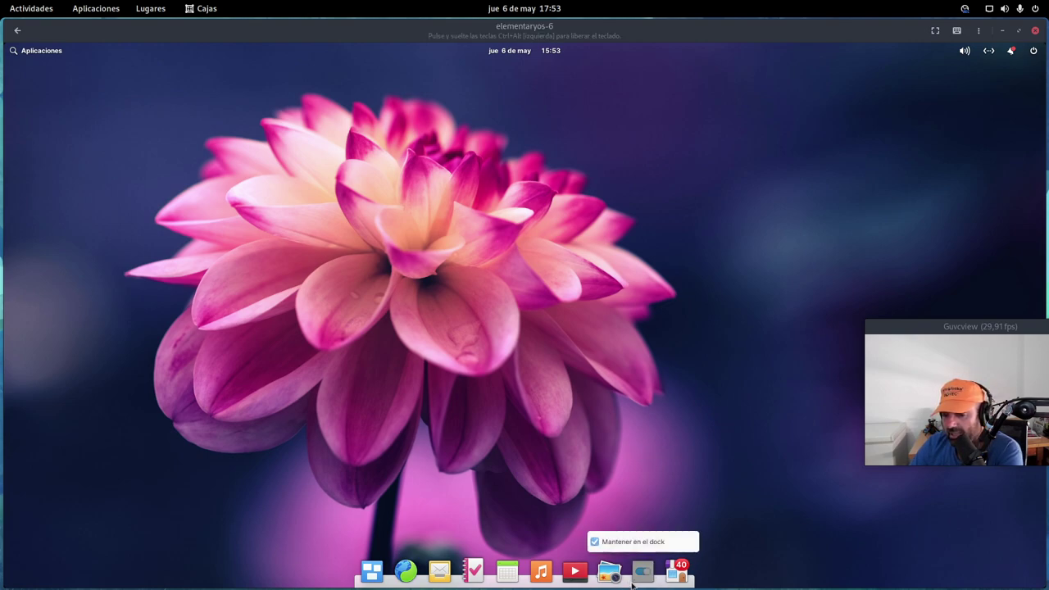
click(607, 413)
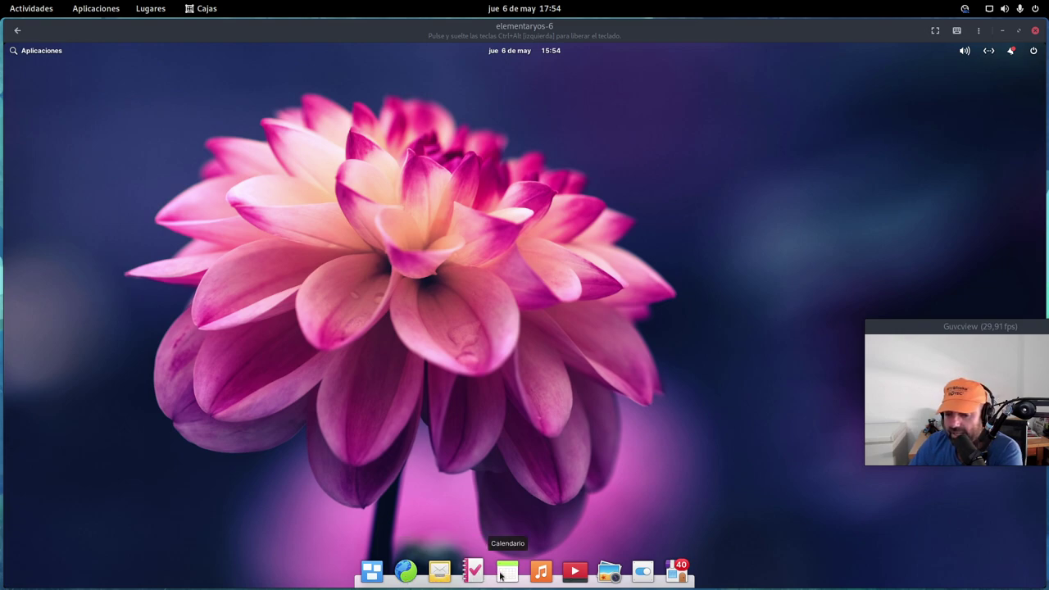
click(574, 572)
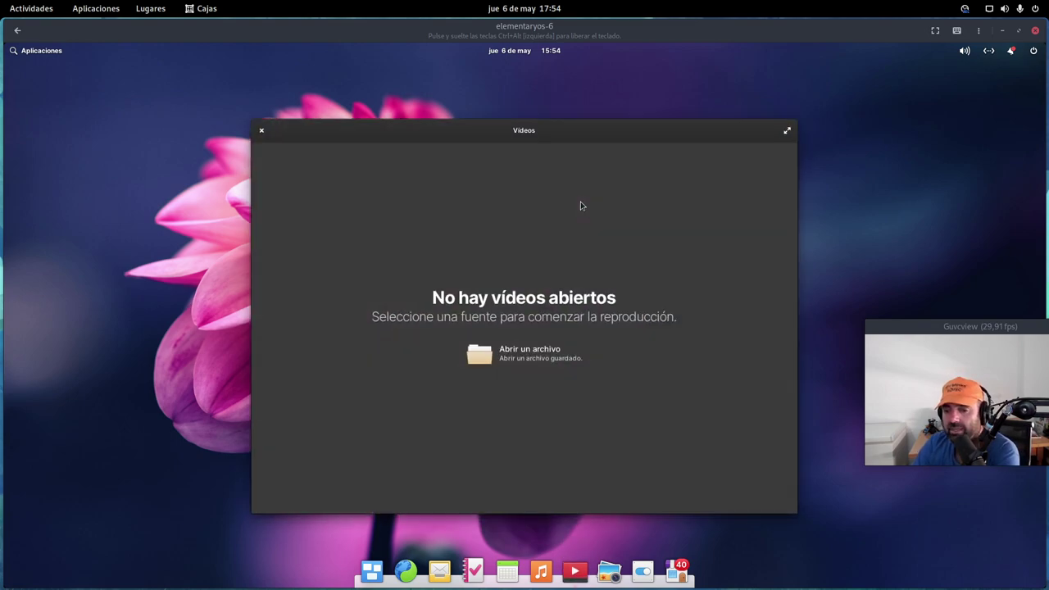
drag(587, 132, 448, 129)
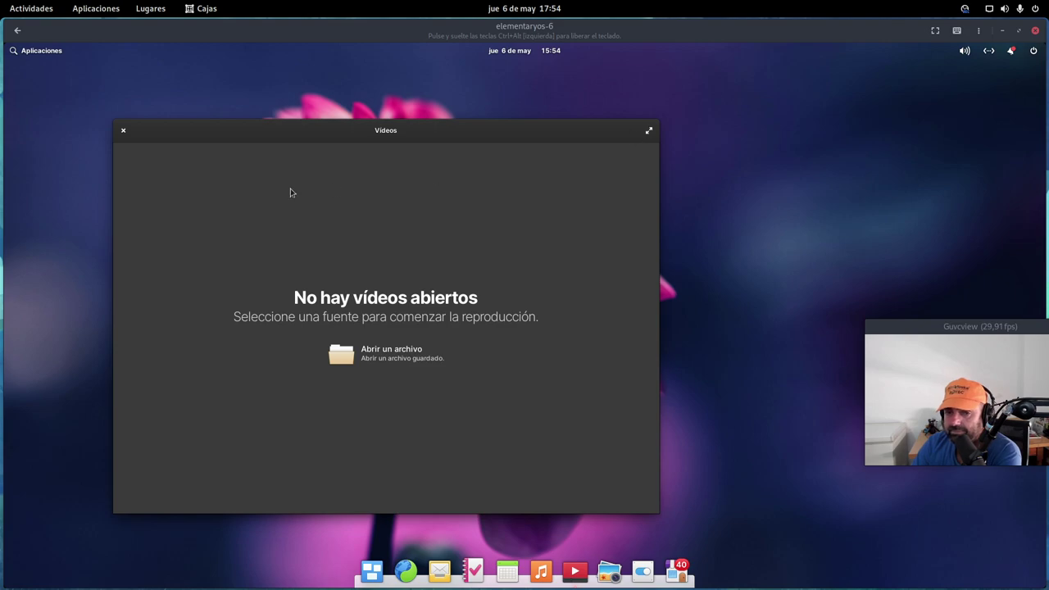
click(123, 130)
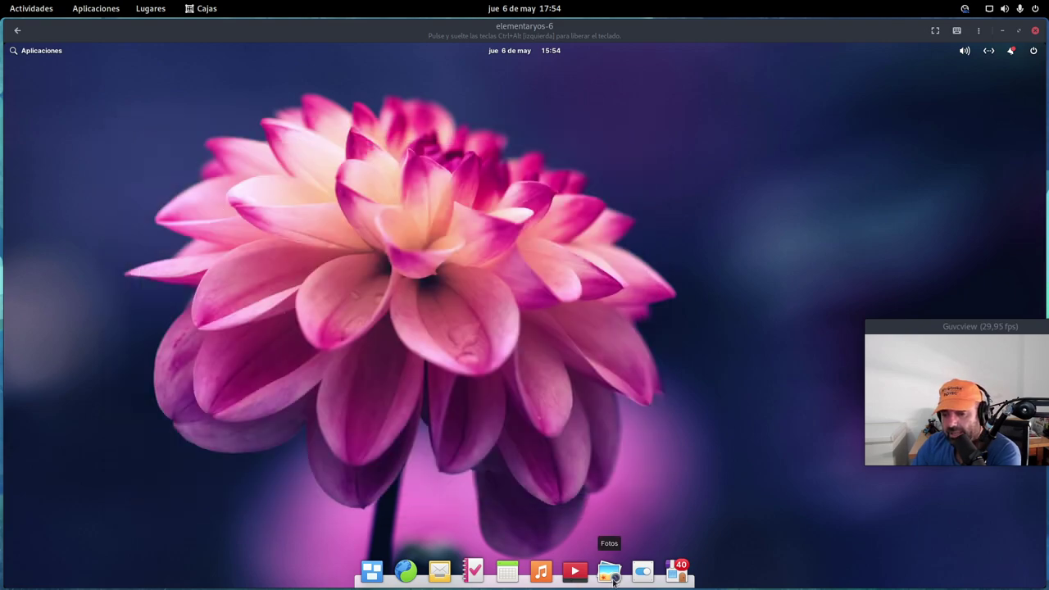
Step: Open Centro de aplicaciones from the dock and look over its Instaladas updates and Inicio page
click(678, 574)
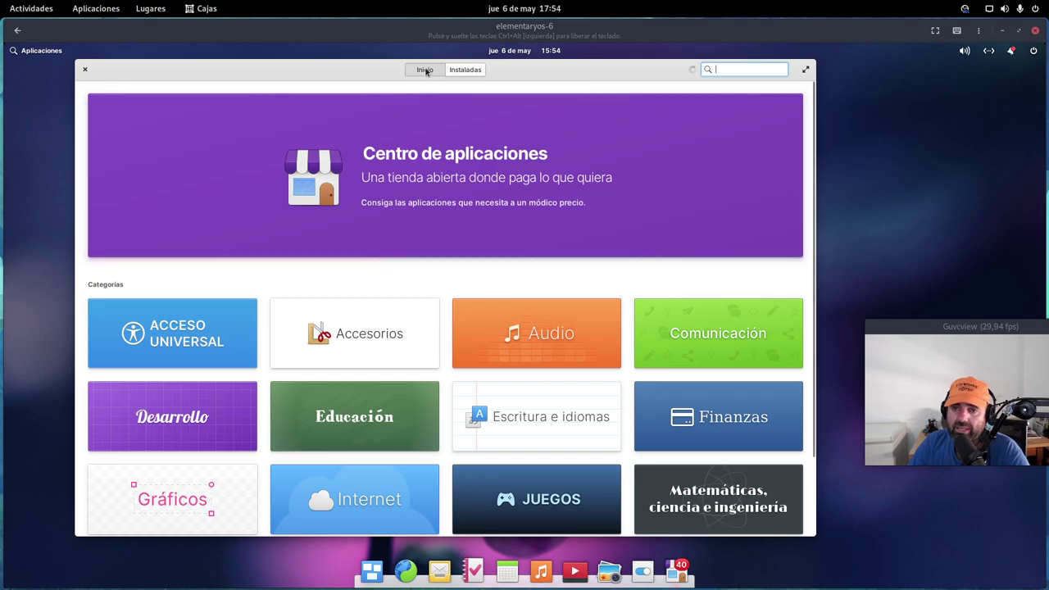
click(461, 70)
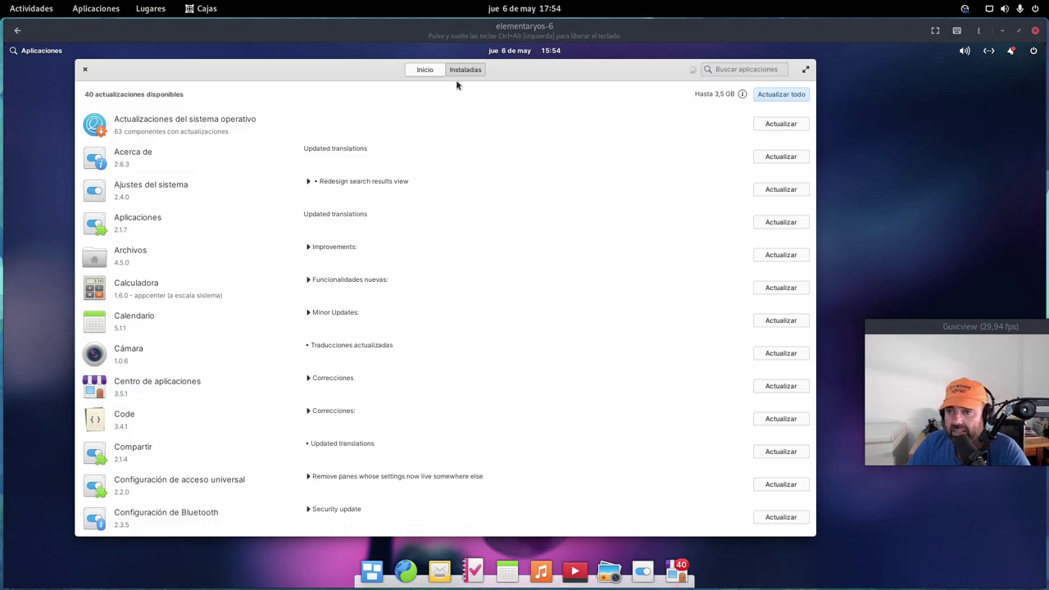
click(423, 70)
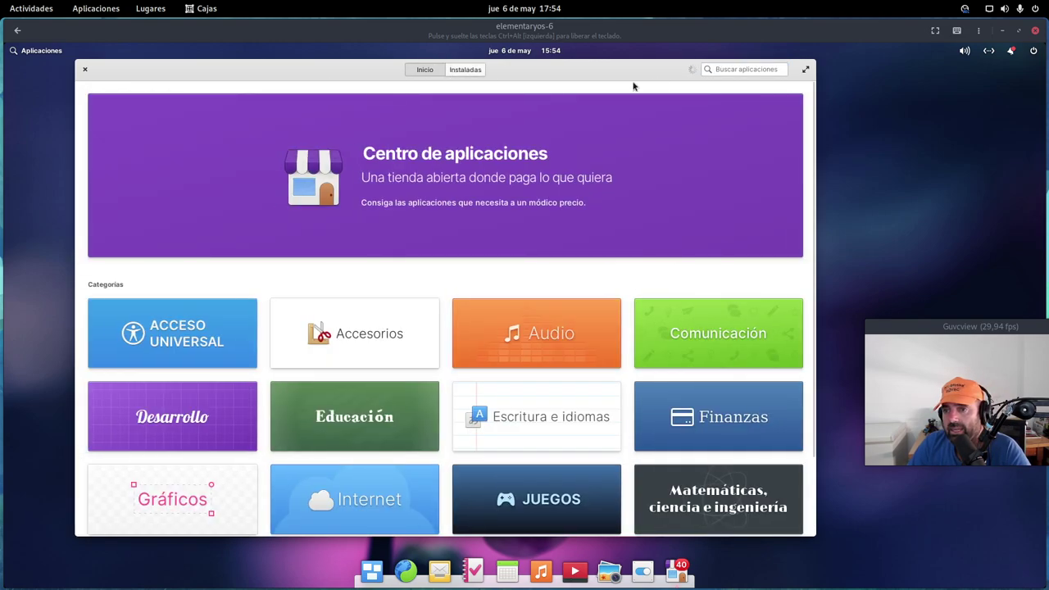
click(725, 69)
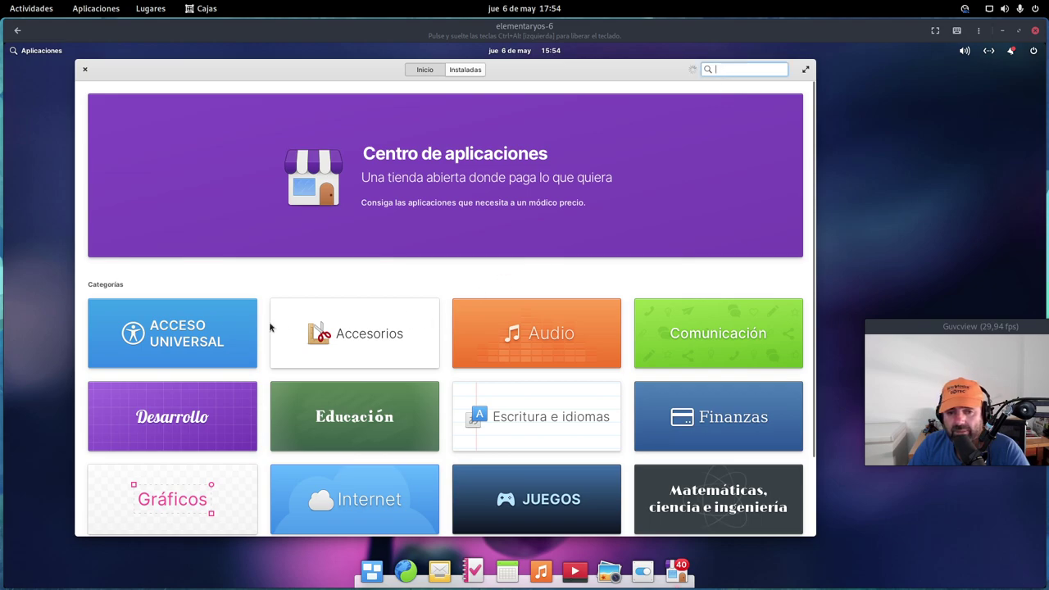
Step: Browse the Accesorios and Audio categories in Centro de aplicaciones, returning to Inicio after each
click(385, 336)
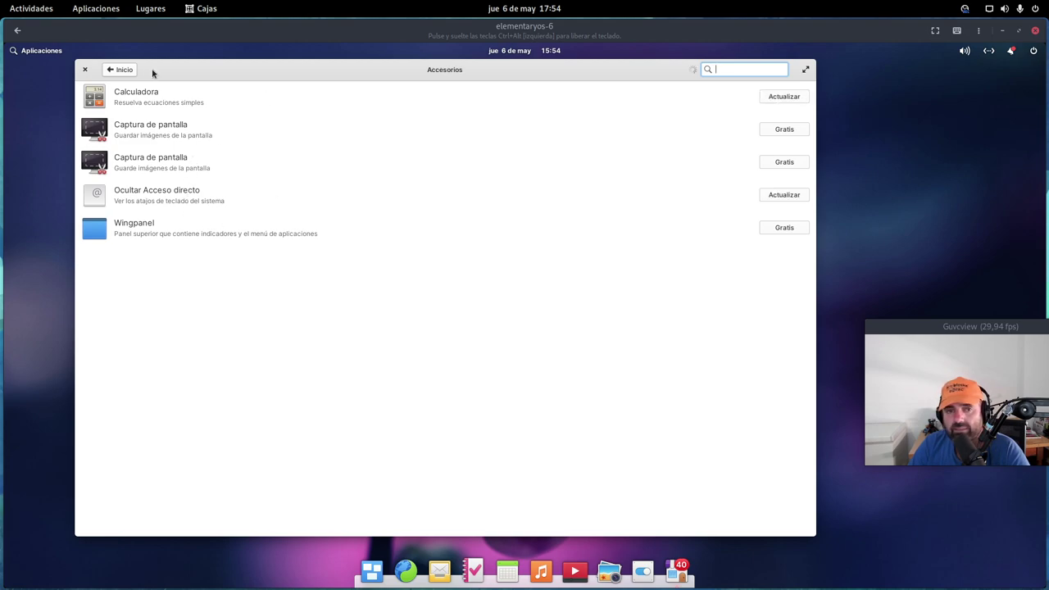
click(117, 71)
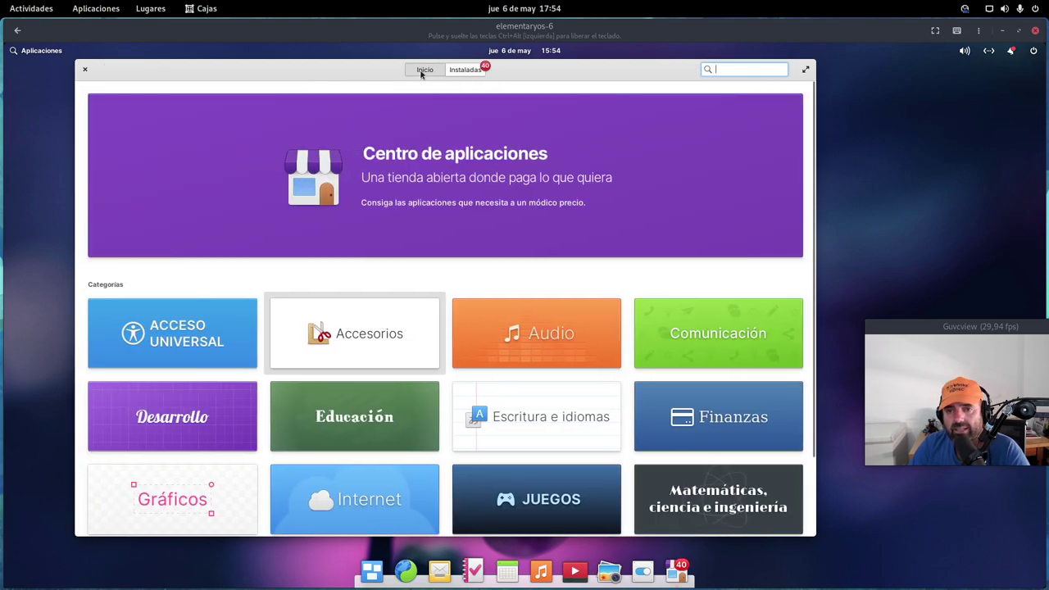
click(533, 331)
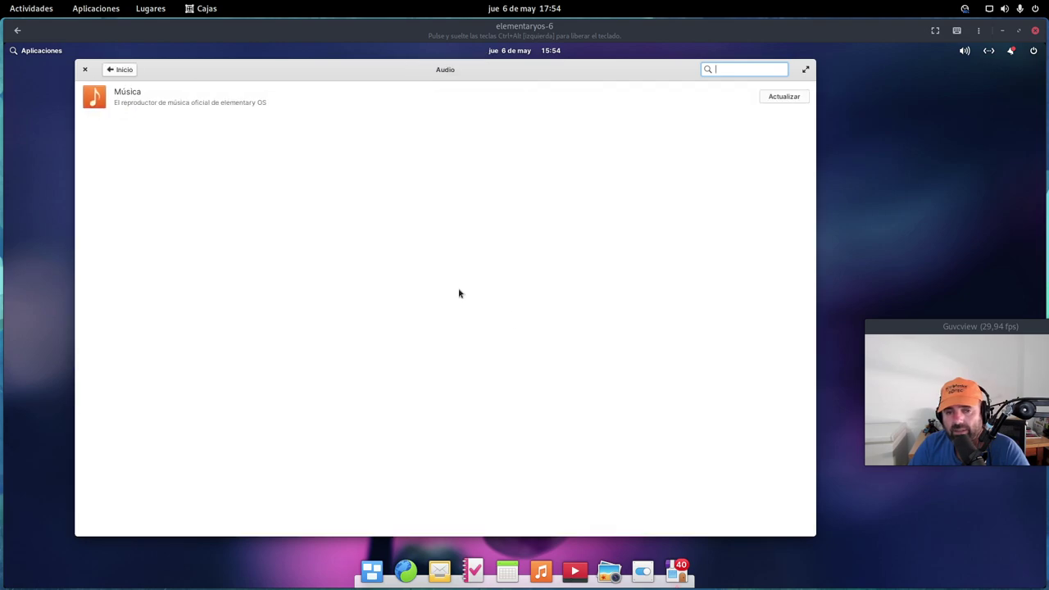
click(121, 72)
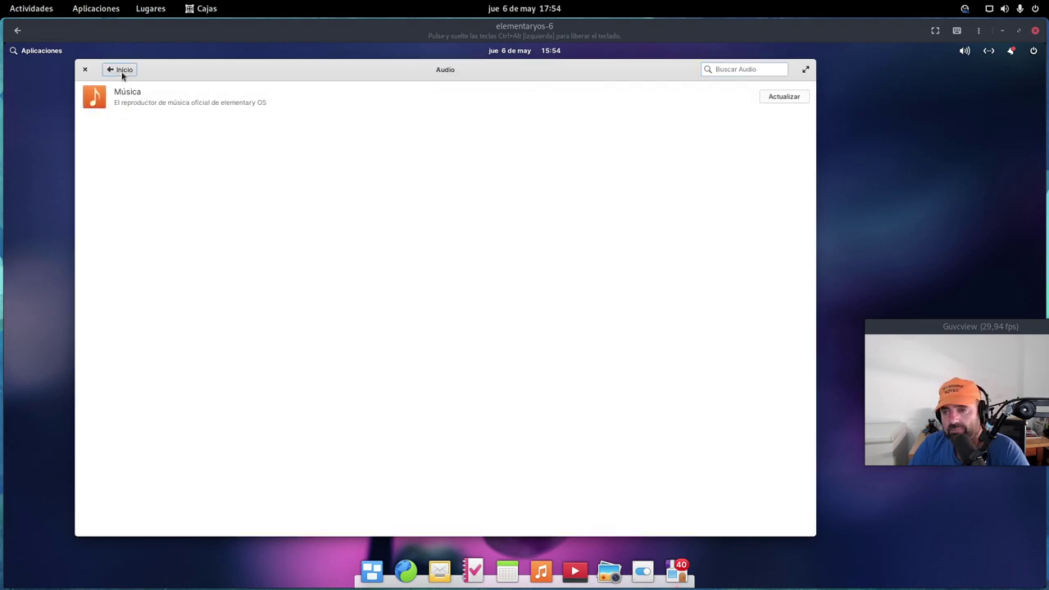
Step: Look over the Comunicación category in Centro de aplicaciones, return to Inicio, and open the Internet category
click(690, 336)
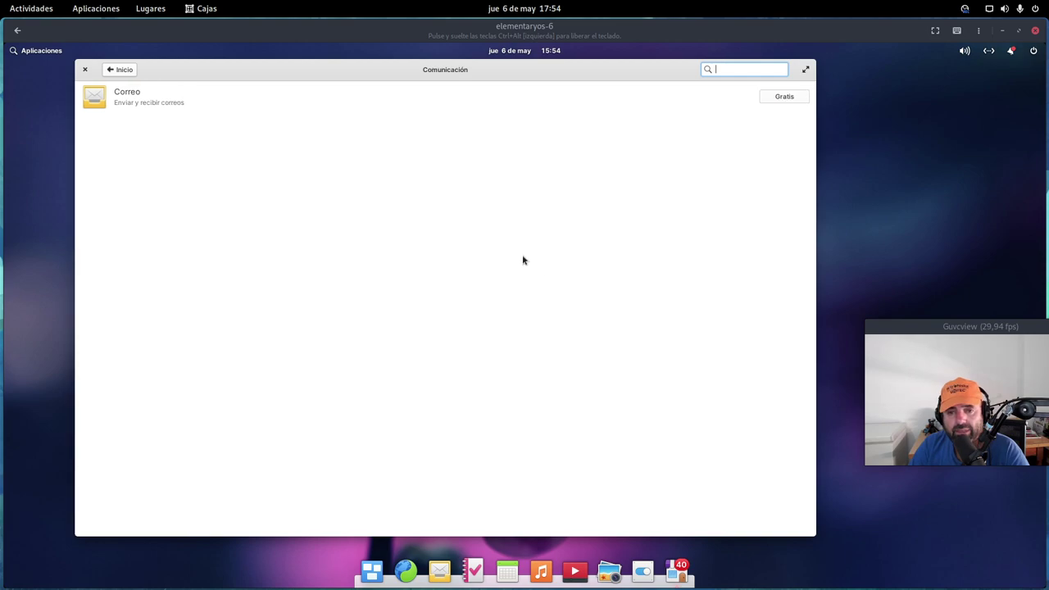
click(119, 70)
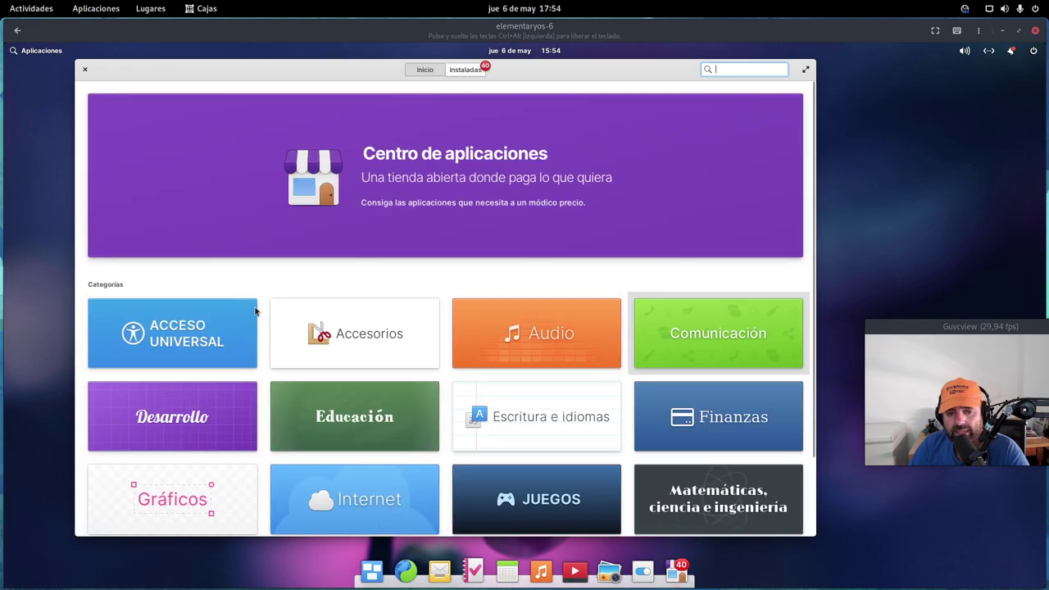
scroll(256, 306, down, 2)
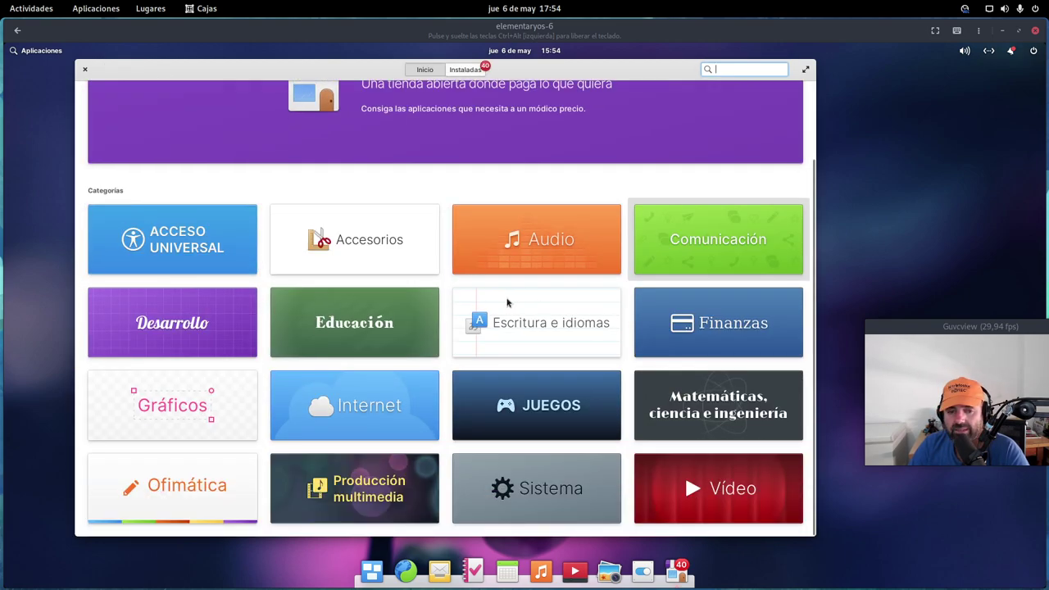
click(381, 409)
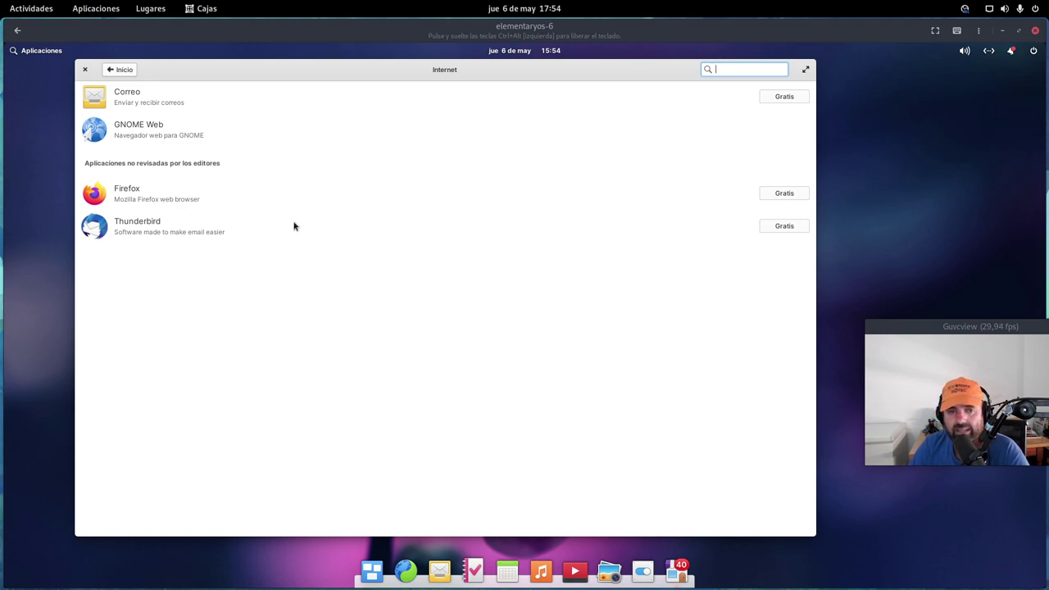
Step: Read through the Firefox page in the Internet category, and go back to the Inicio page
click(158, 187)
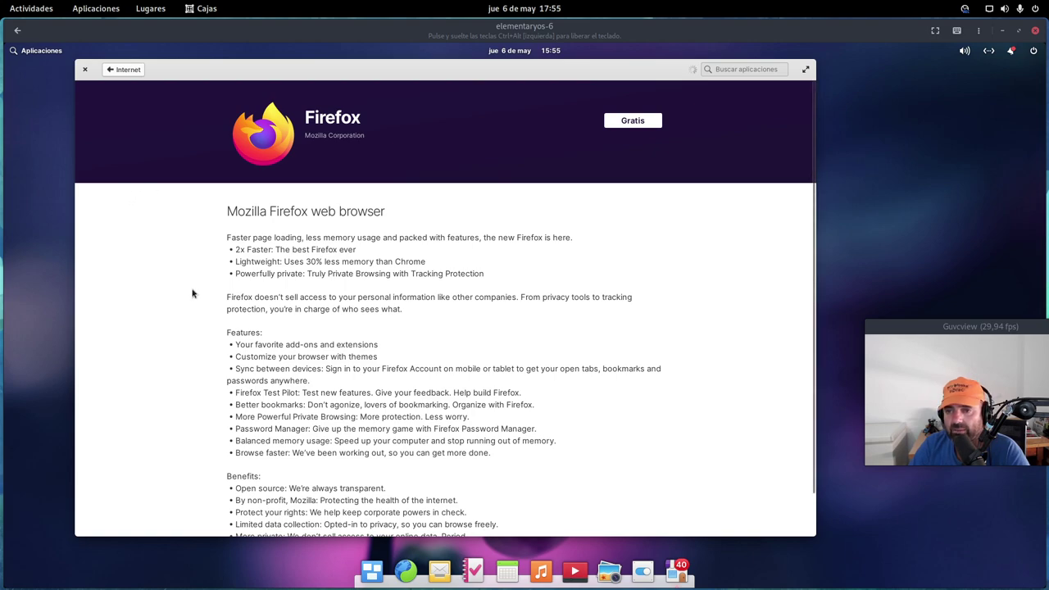
scroll(196, 291, down, 1)
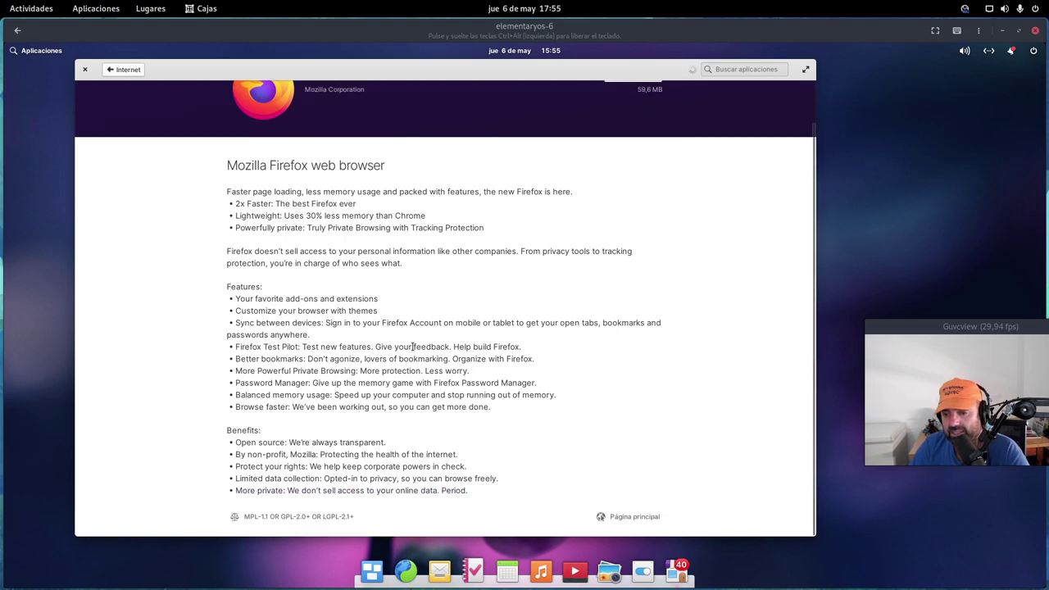
scroll(412, 346, up, 1)
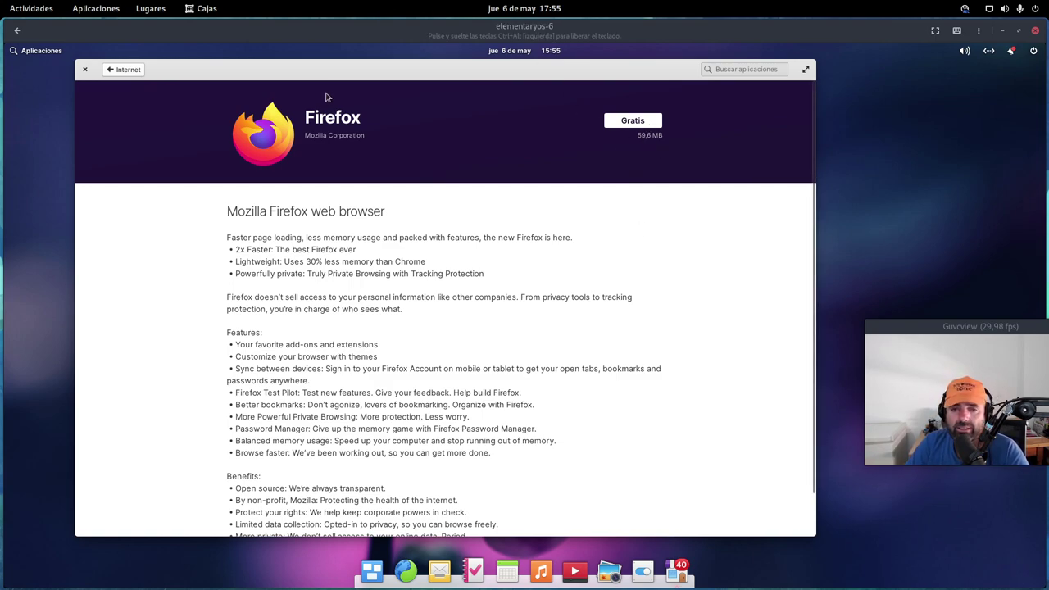
click(123, 70)
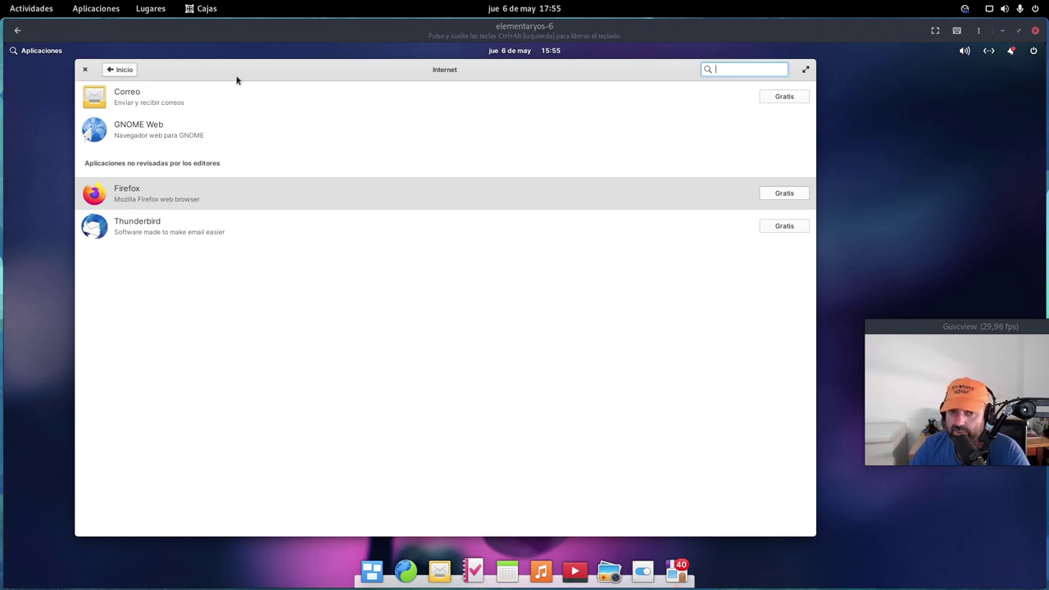
drag(250, 78, 287, 77)
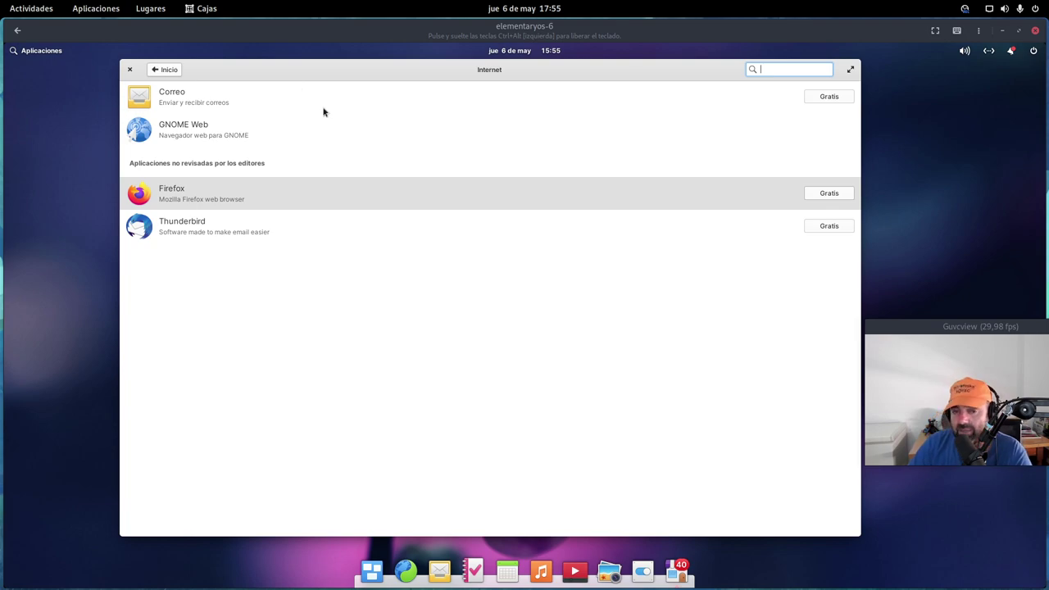
click(159, 69)
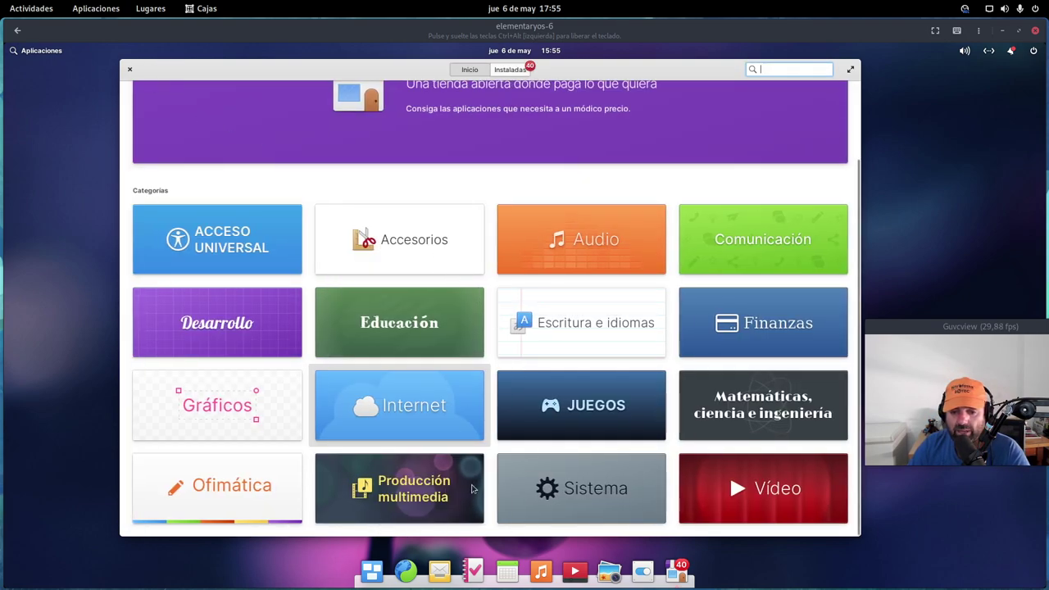
Step: Browse the Producción multimedia, Sistema and Vídeo categories, returning to Inicio after each
click(471, 489)
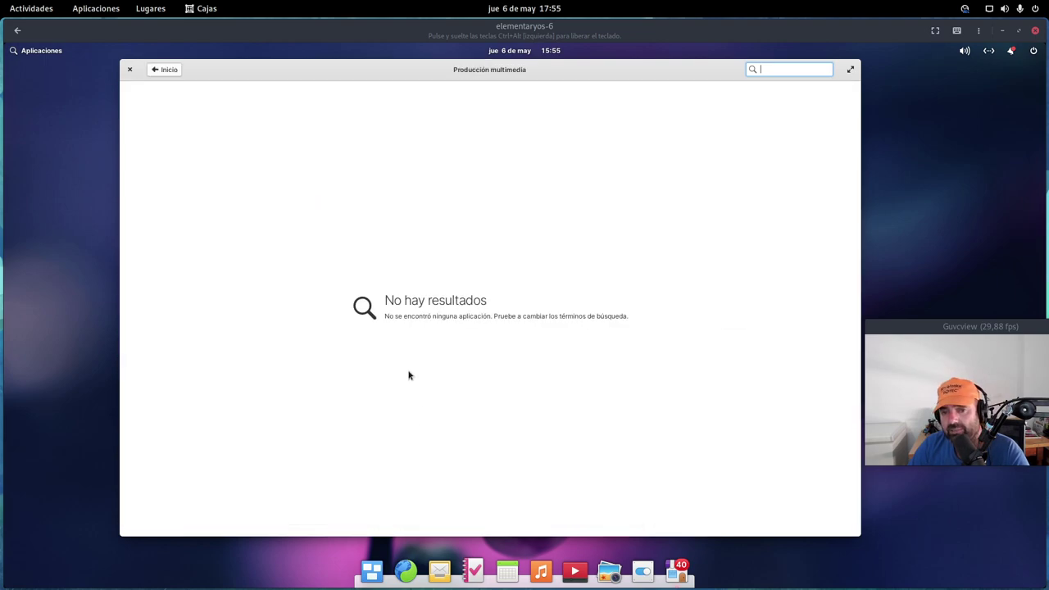
click(174, 71)
click(589, 477)
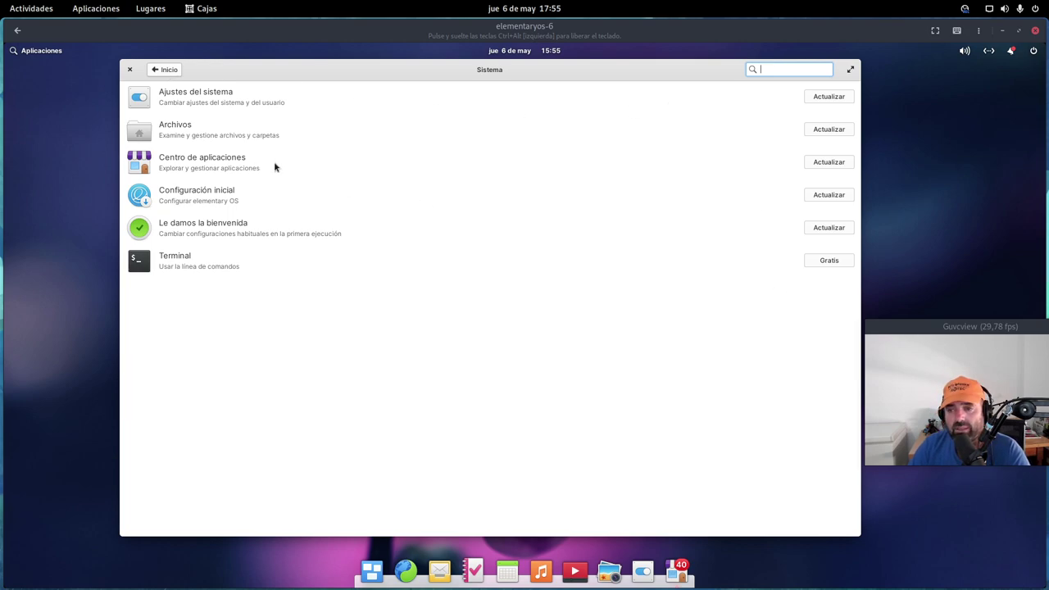
click(179, 70)
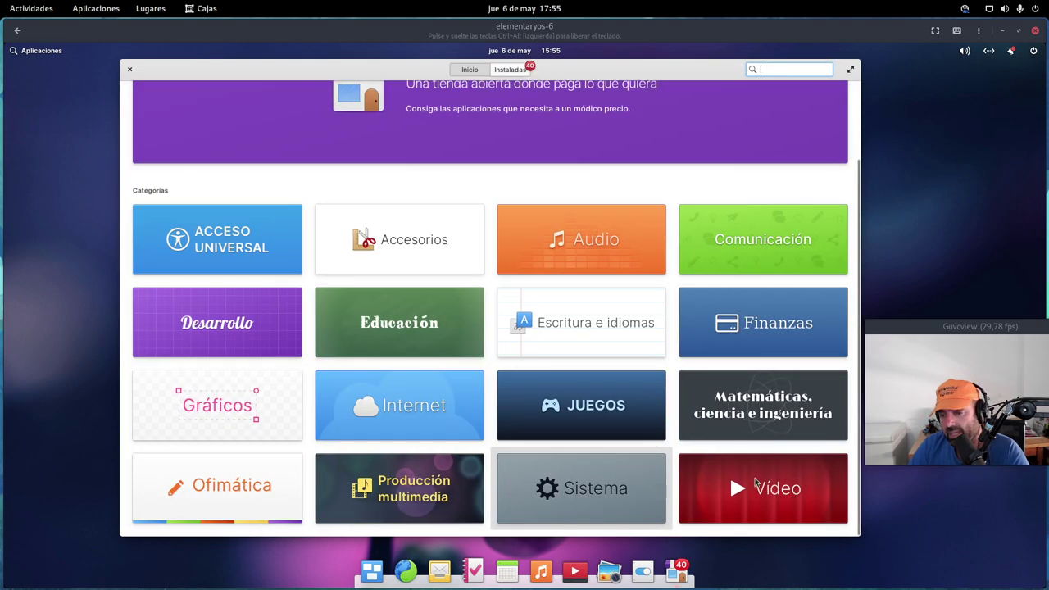
click(766, 490)
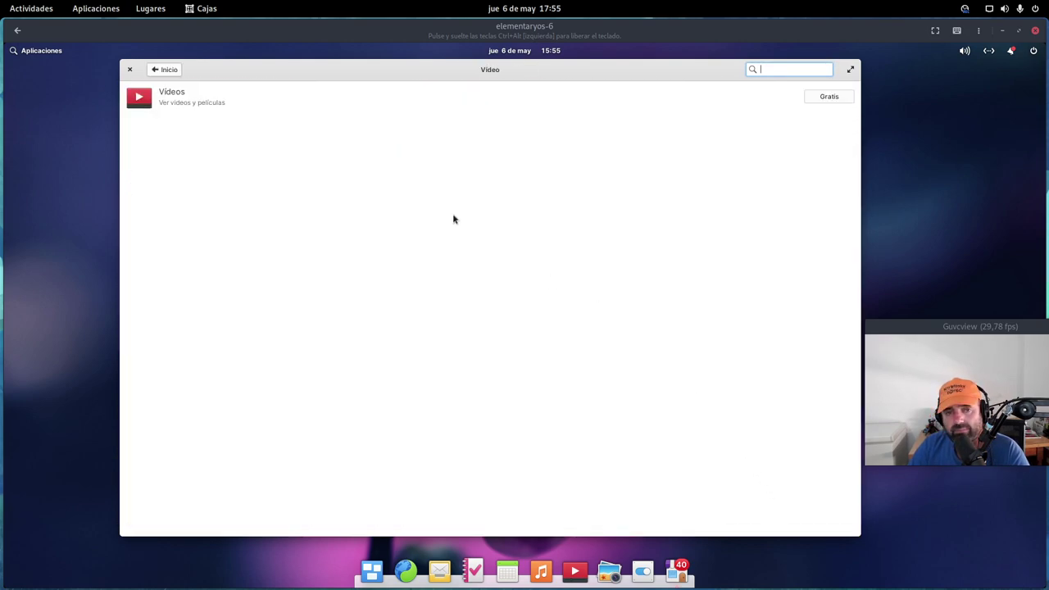
click(166, 72)
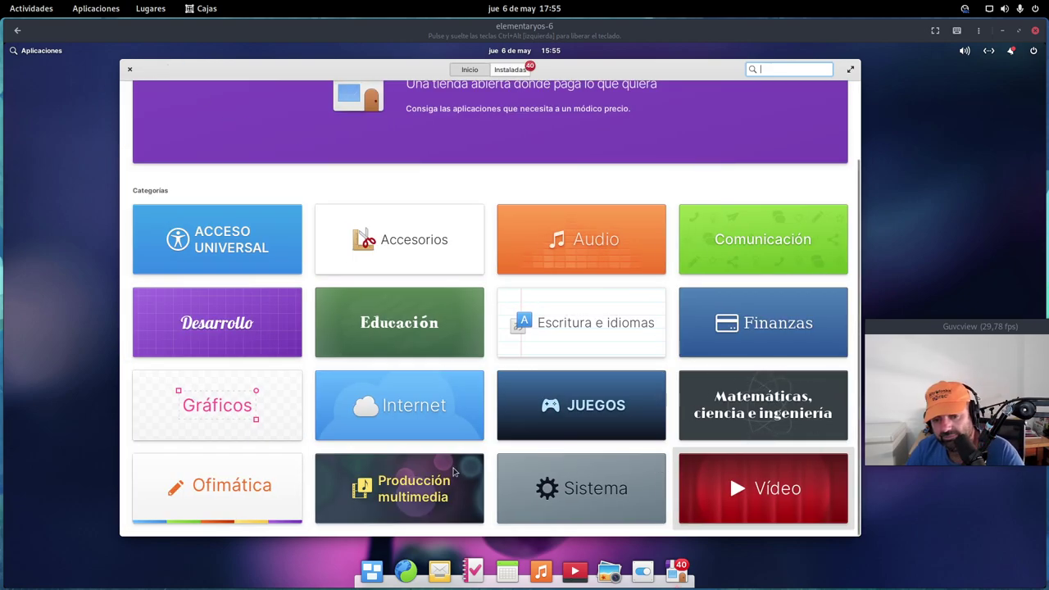
Step: Search Centro de aplicaciones for "cawbird" and return to the Inicio page
scroll(539, 331, up, 3)
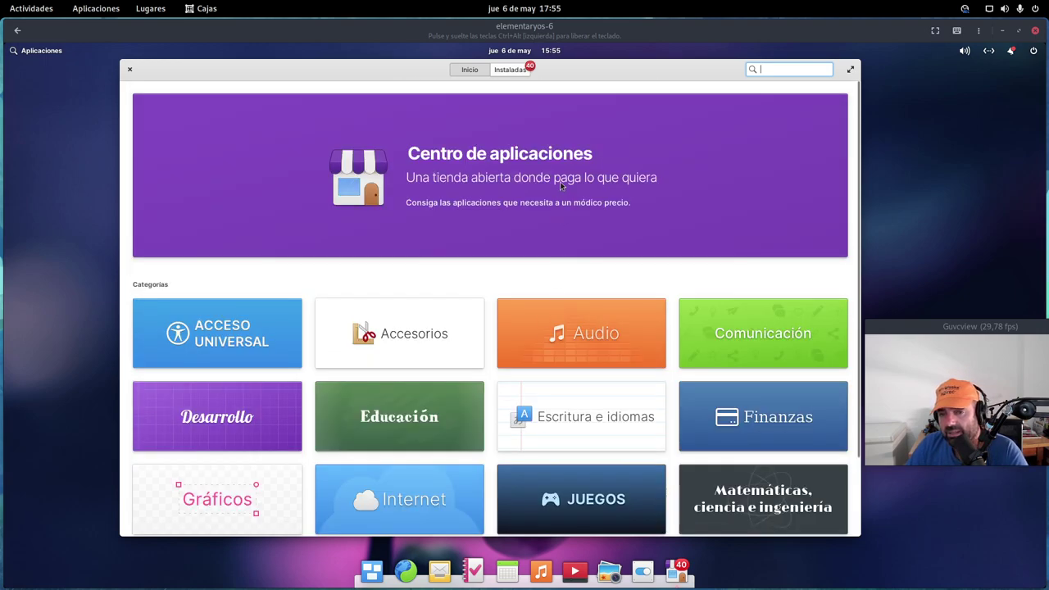
text(cawbird)
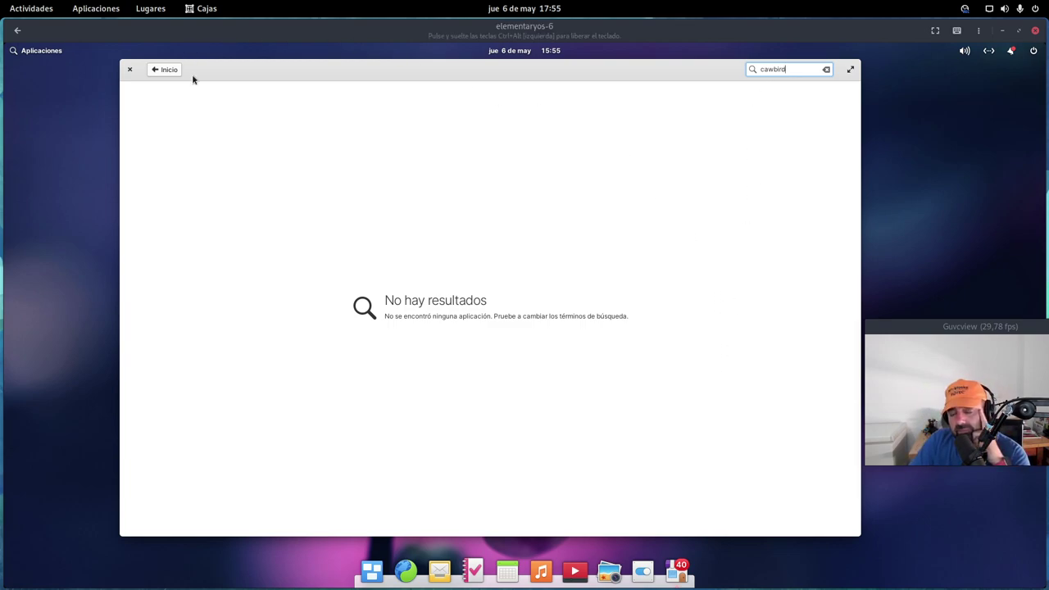
click(168, 71)
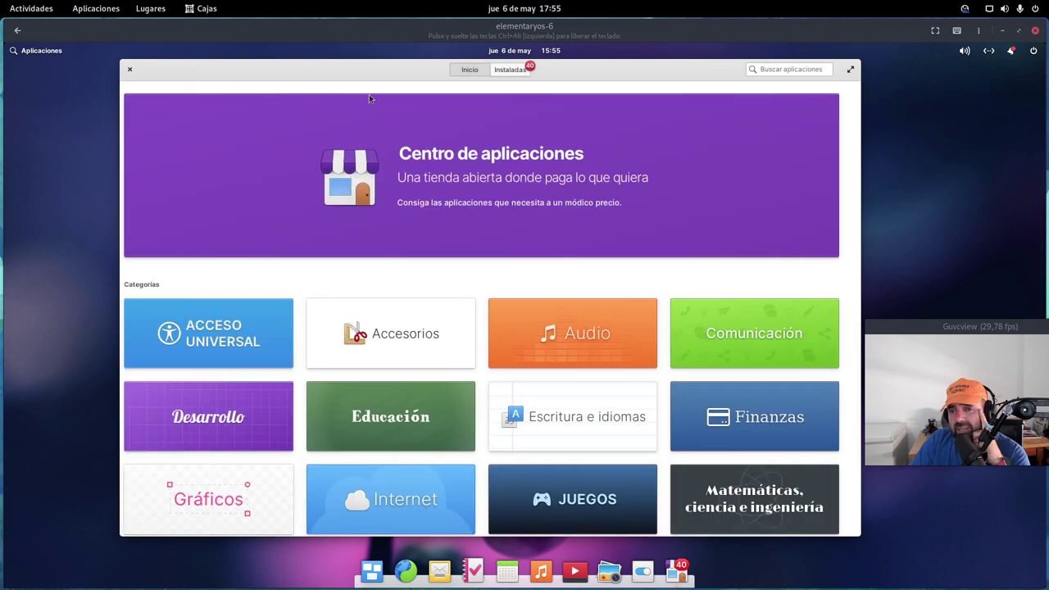
Step: Review the pending updates in Instaladas and the download size note, and start updating everything with Actualizar todo
click(508, 70)
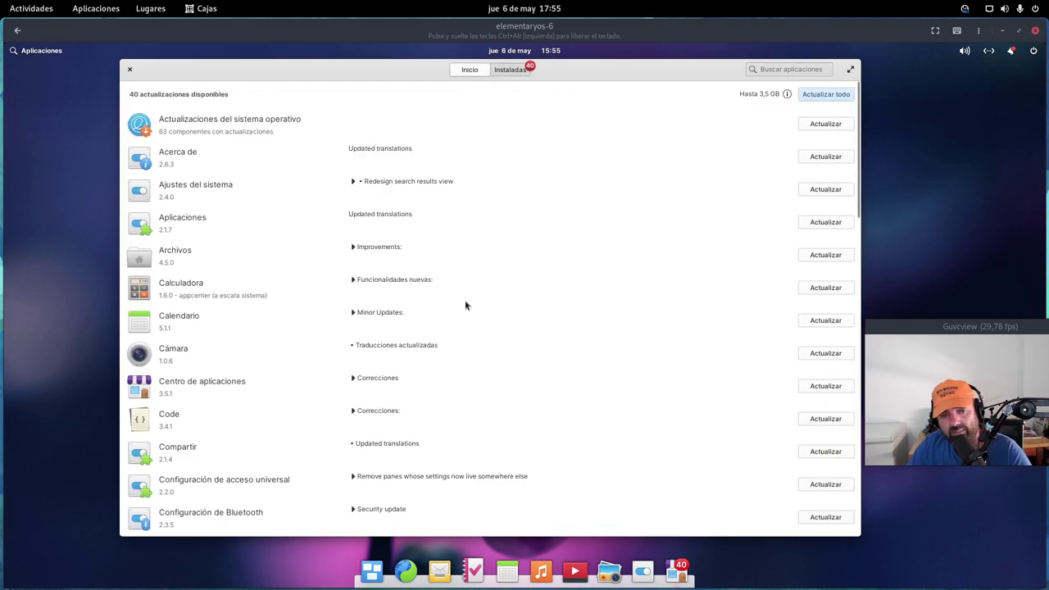
scroll(573, 351, down, 7)
scroll(581, 353, down, 2)
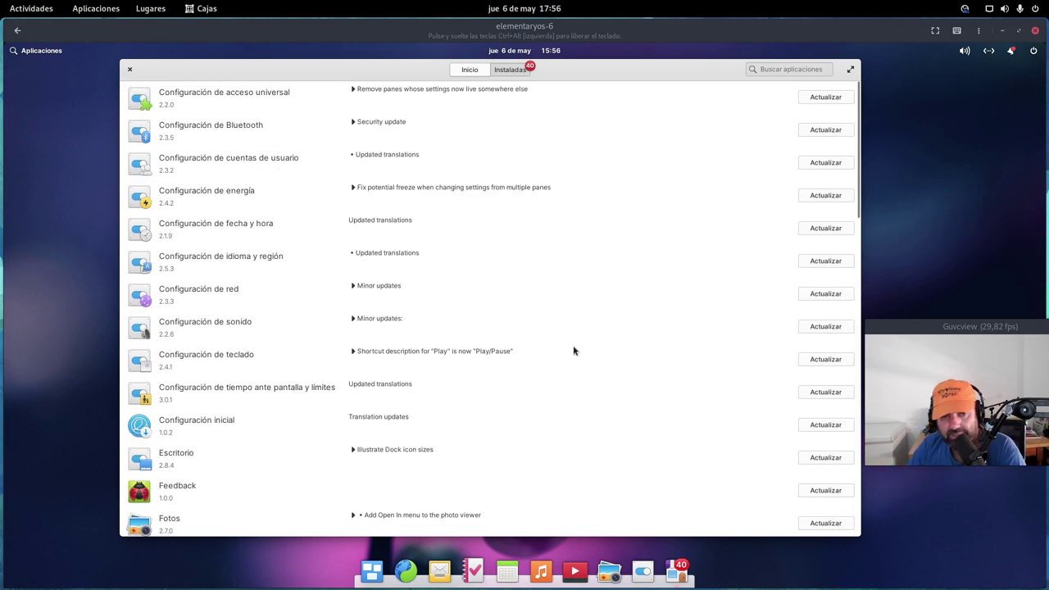
scroll(337, 268, up, 9)
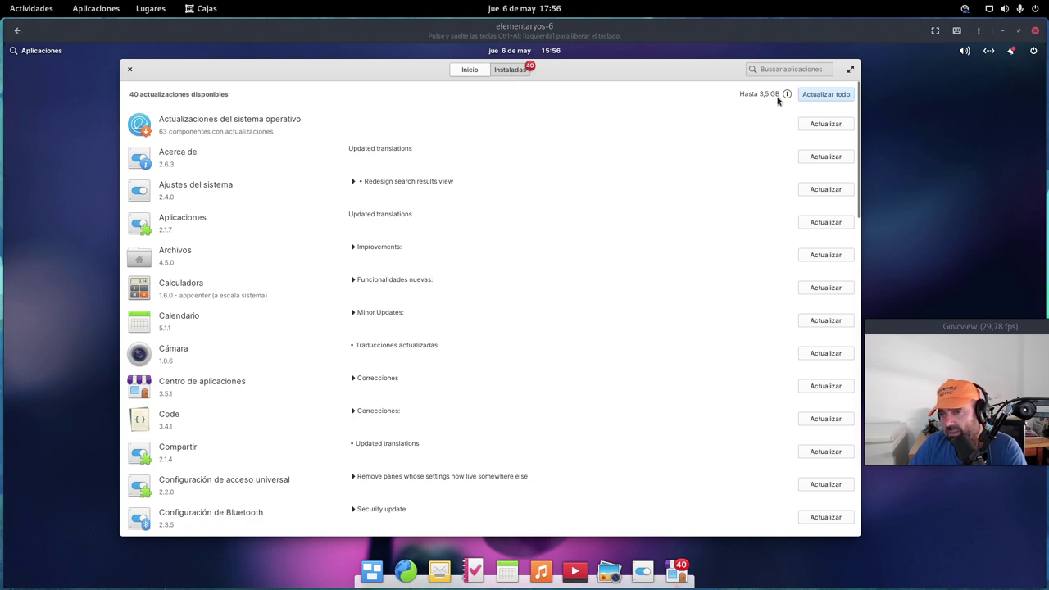
mouse_move(787, 96)
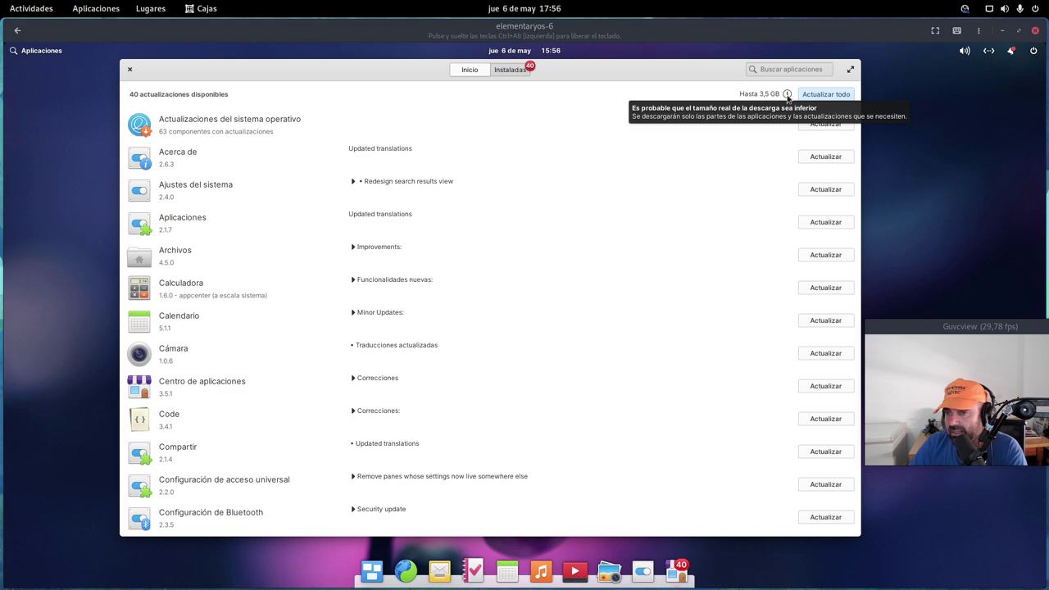
click(816, 95)
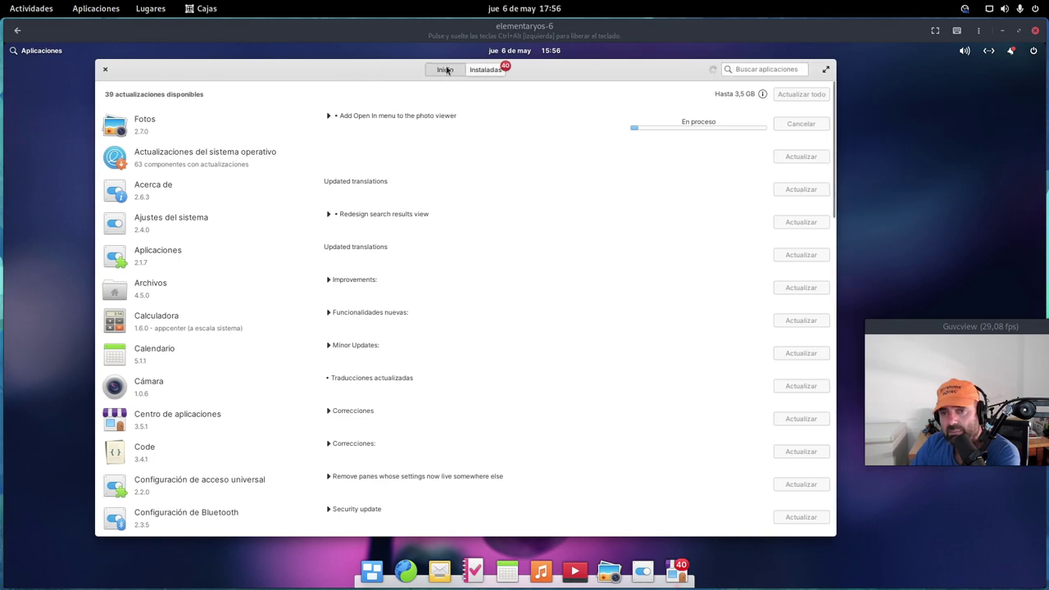
Step: Check the progress of the updates in Instaladas, alternating with Inicio, and close Centro de aplicaciones
click(447, 72)
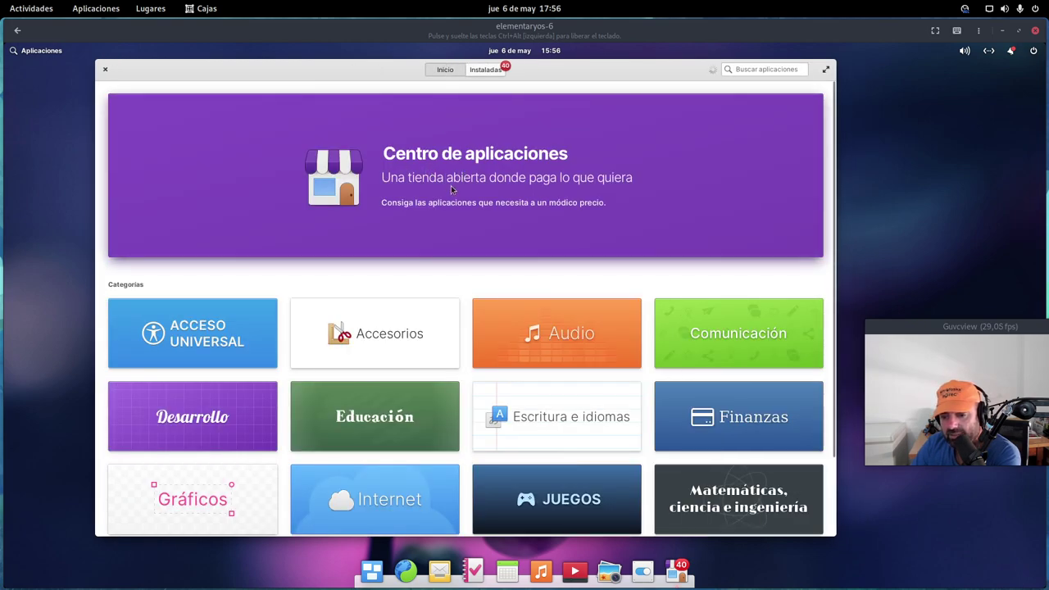
click(477, 73)
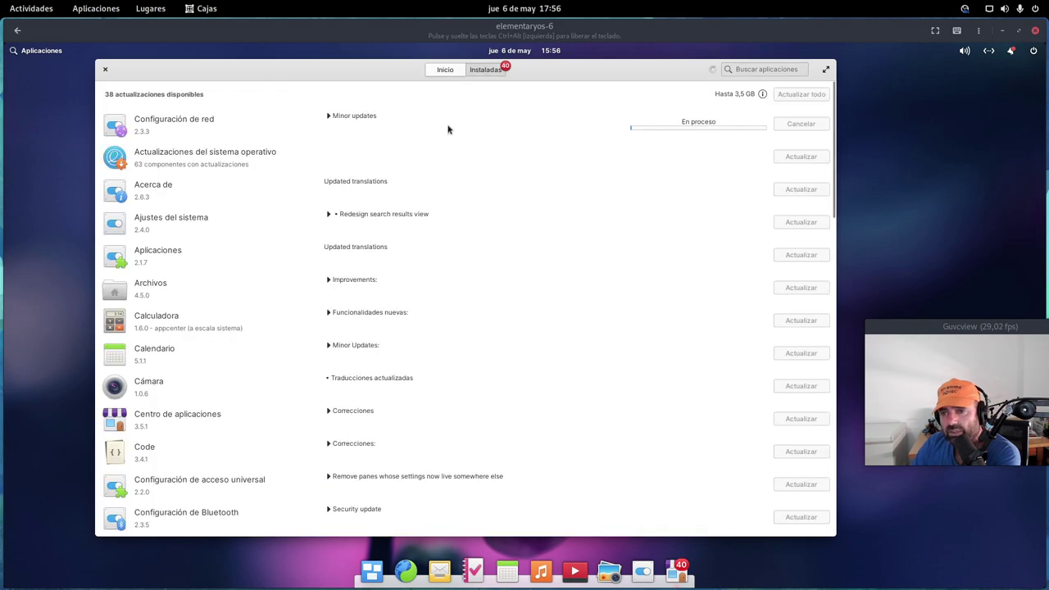
click(444, 72)
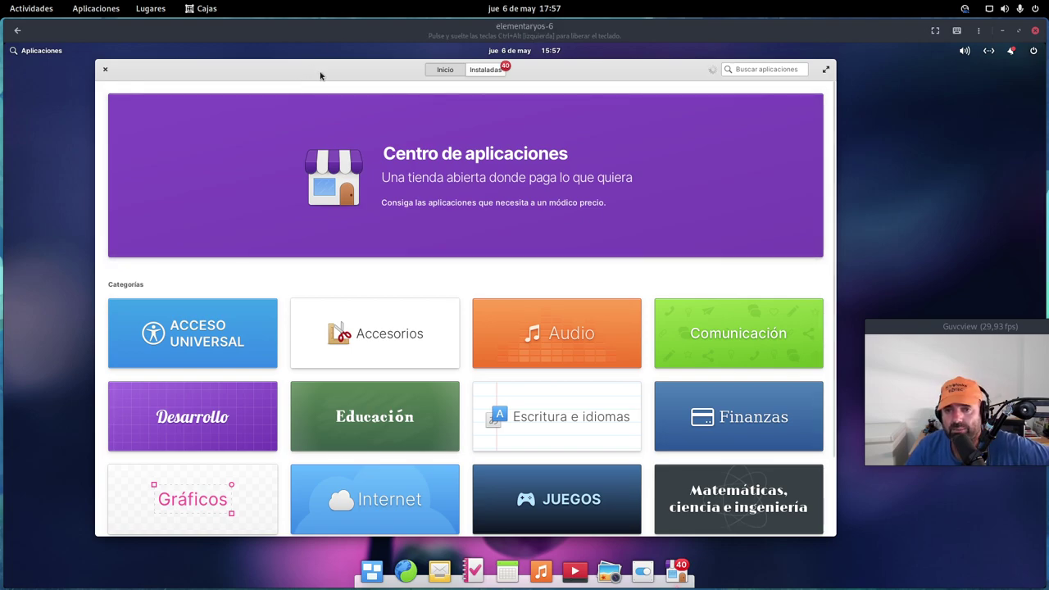
mouse_move(391, 73)
mouse_down()
mouse_move(441, 84)
mouse_move(385, 77)
mouse_up()
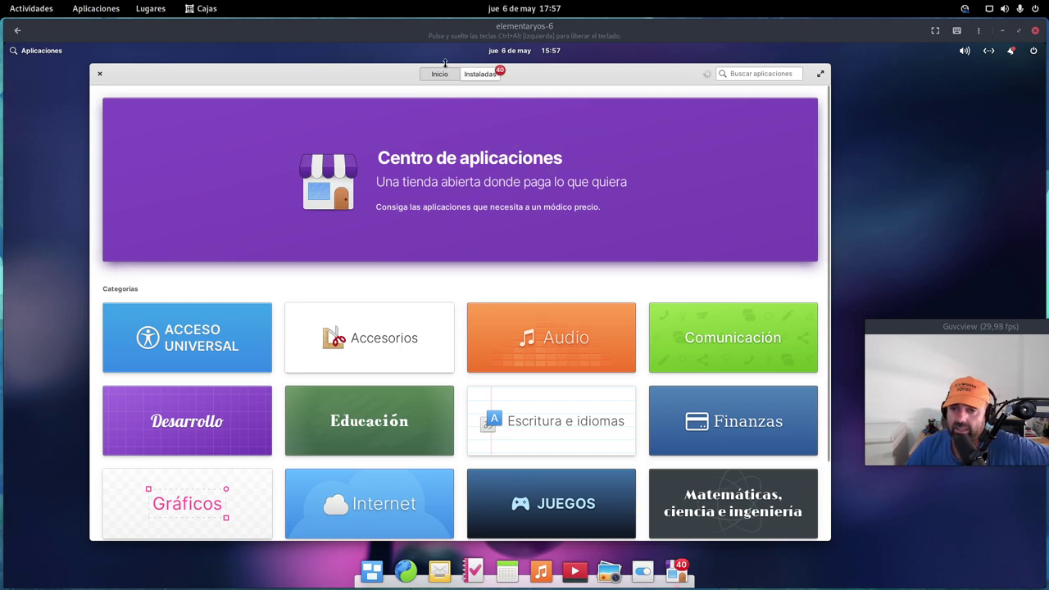
click(479, 73)
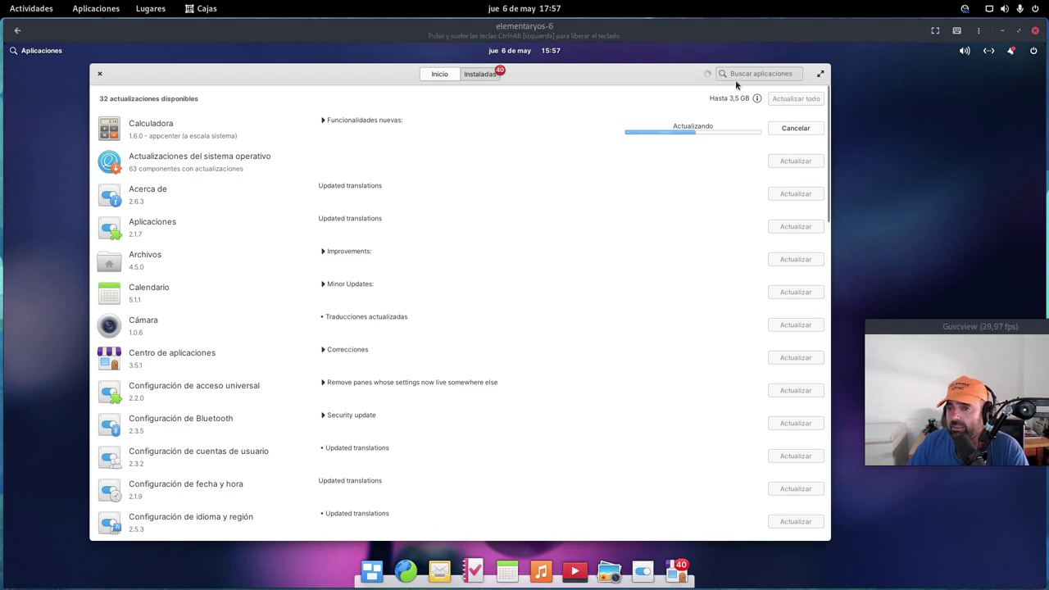
click(99, 76)
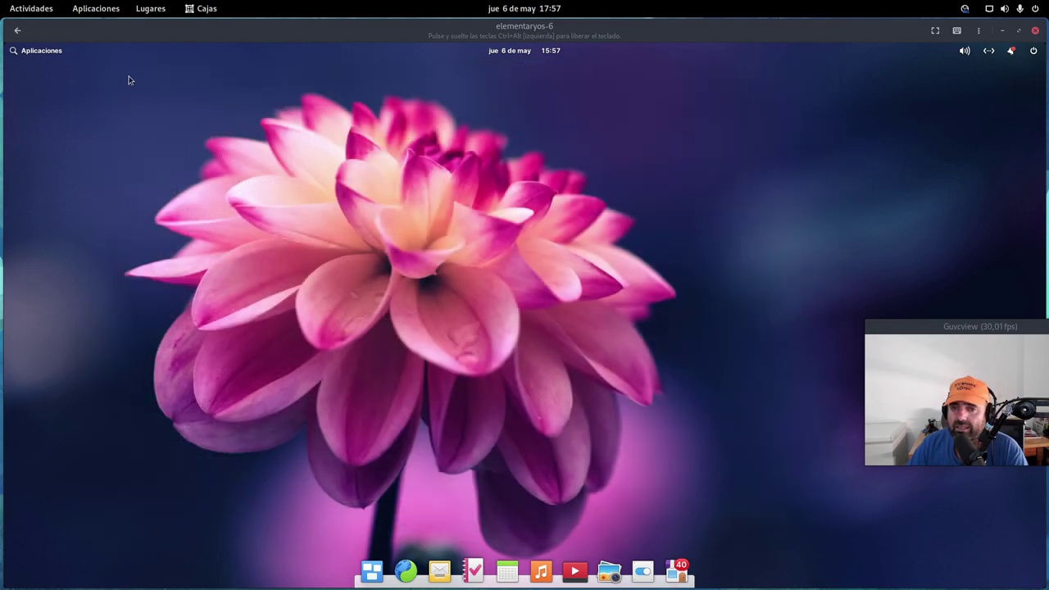
Step: Look over the sound, session and notifications indicators, and open Configuración de notificaciones from the notifications indicator
click(965, 51)
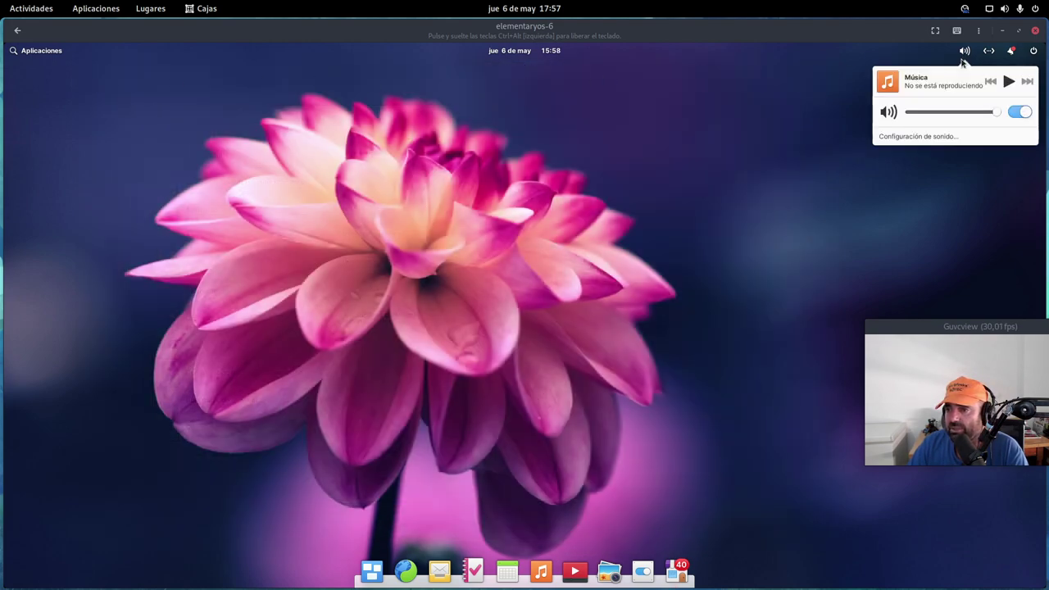
click(779, 211)
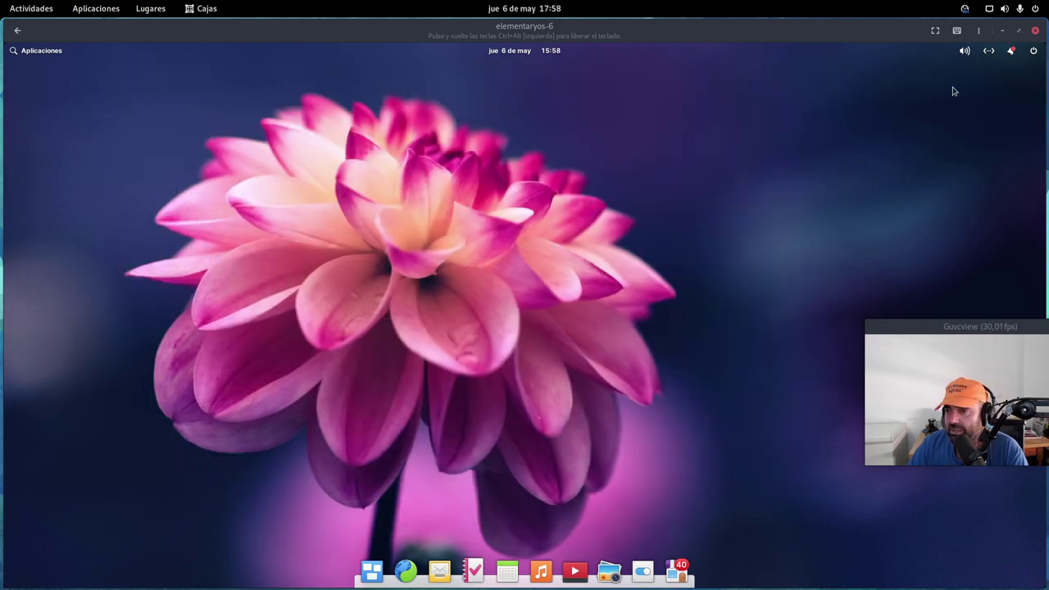
click(1034, 52)
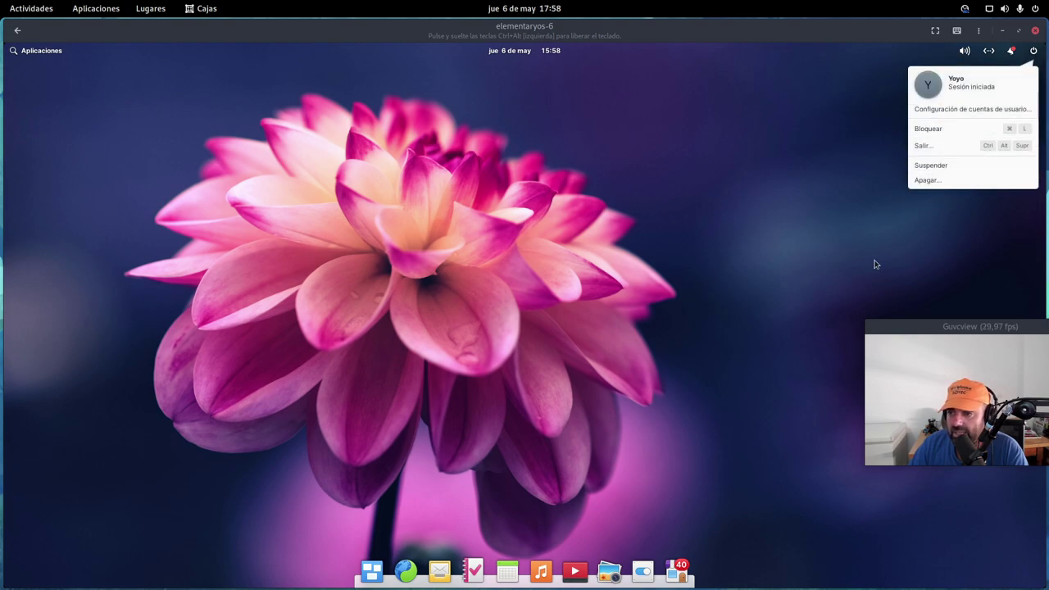
click(826, 185)
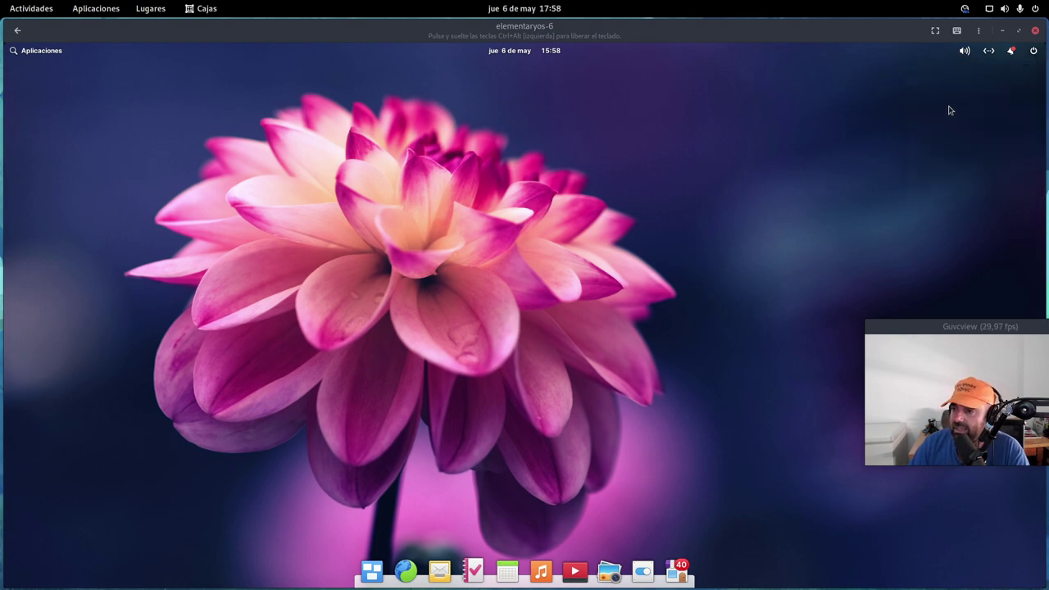
click(1011, 53)
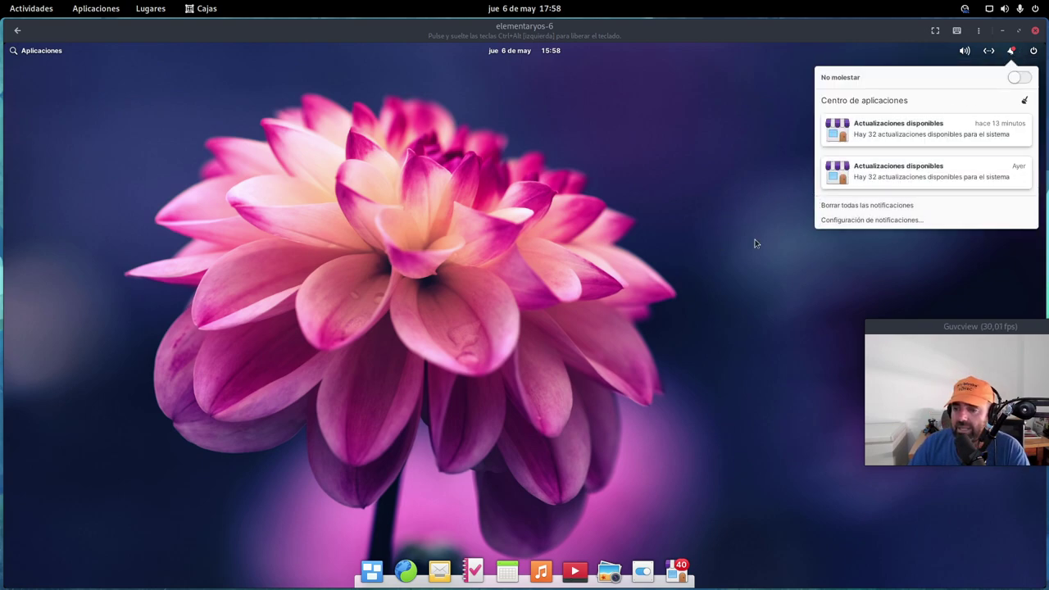
click(856, 227)
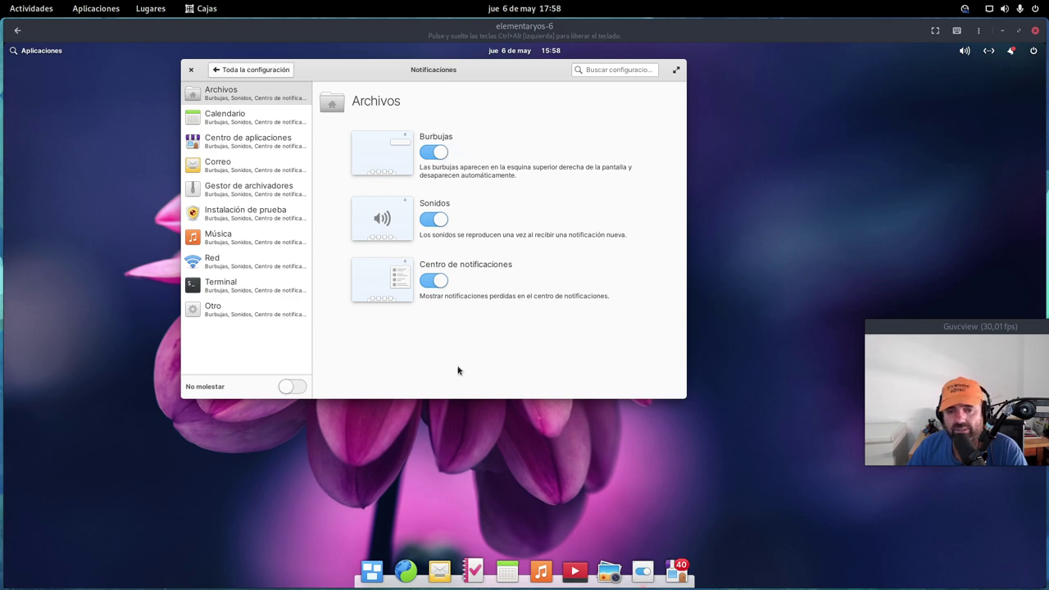
Step: Return from Notificaciones to the full Configuración del sistema overview and close the settings window
click(250, 73)
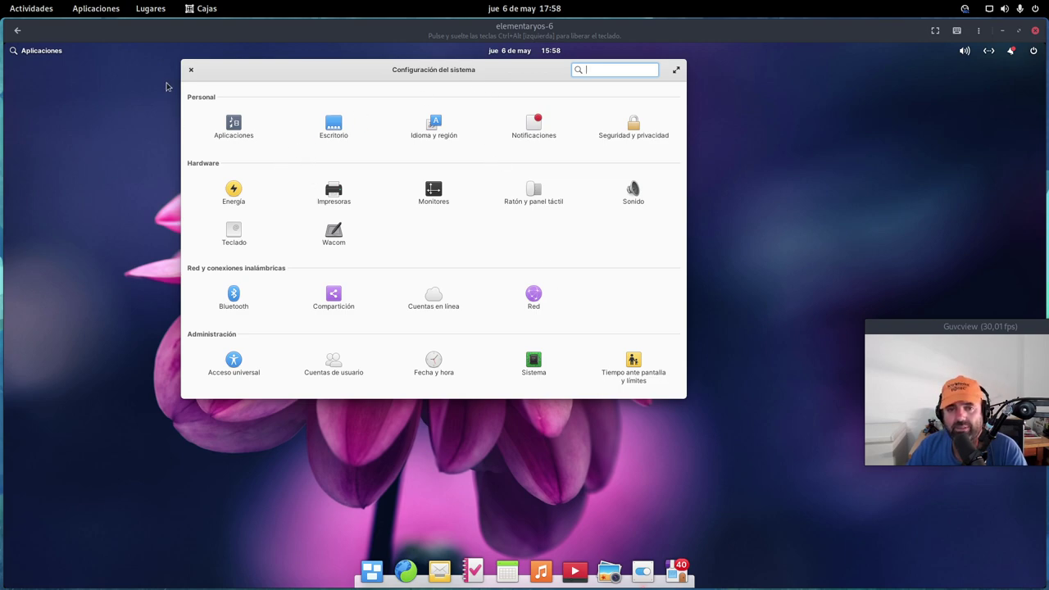
click(191, 69)
Step: Examine the options in the desktop's context menu and look over the Aplicaciones launcher
right_click(722, 121)
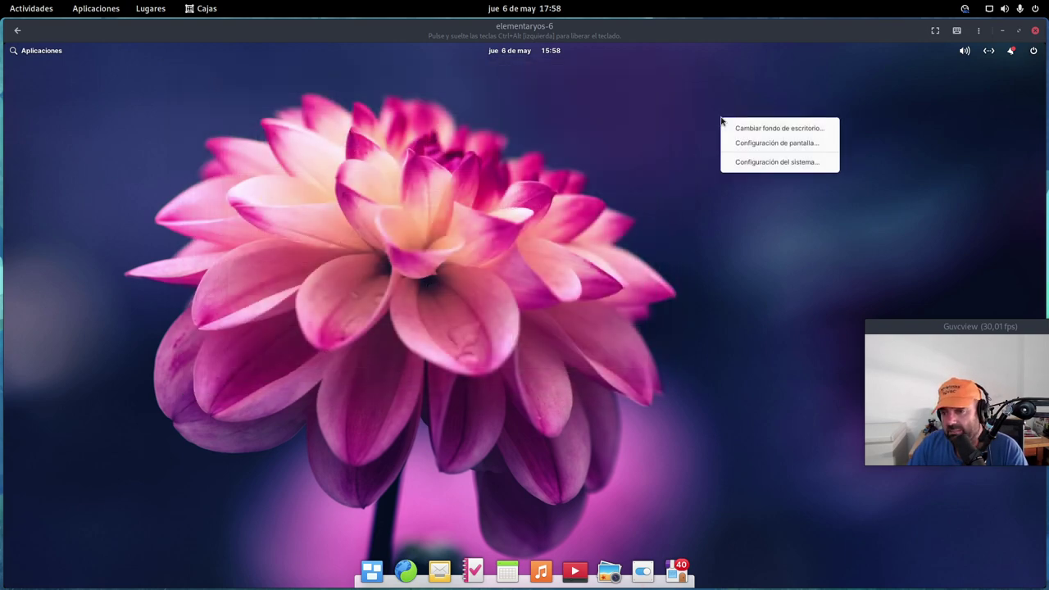
click(482, 134)
right_click(138, 100)
click(534, 151)
right_click(707, 115)
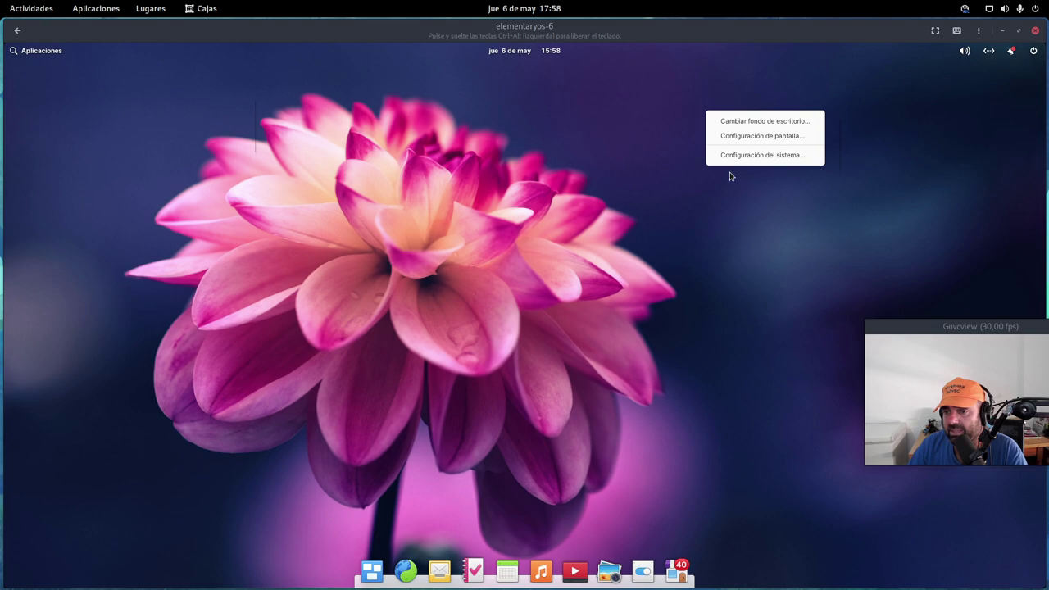
click(648, 196)
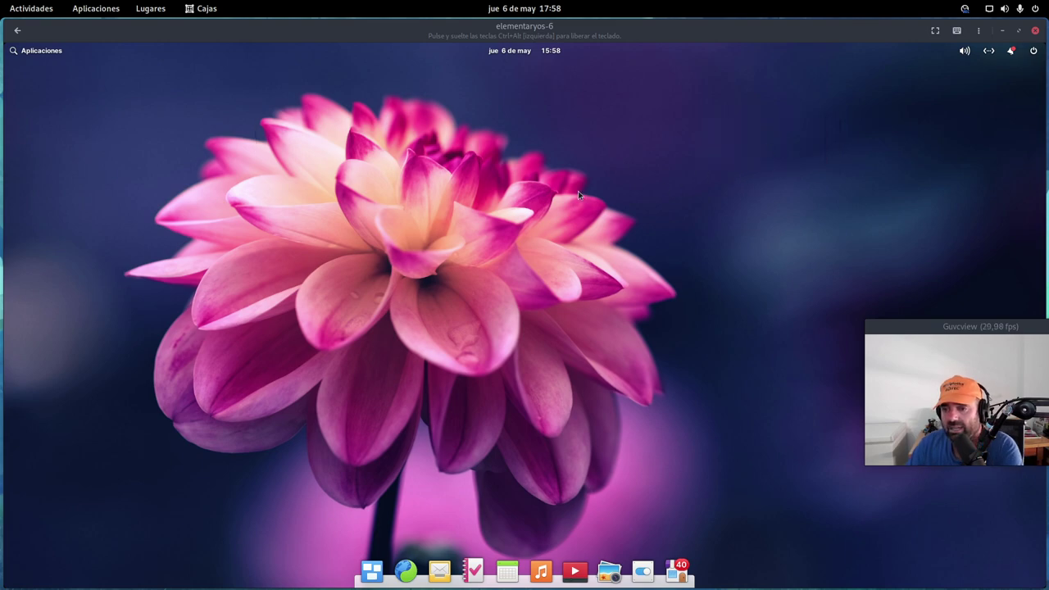
click(230, 70)
click(191, 70)
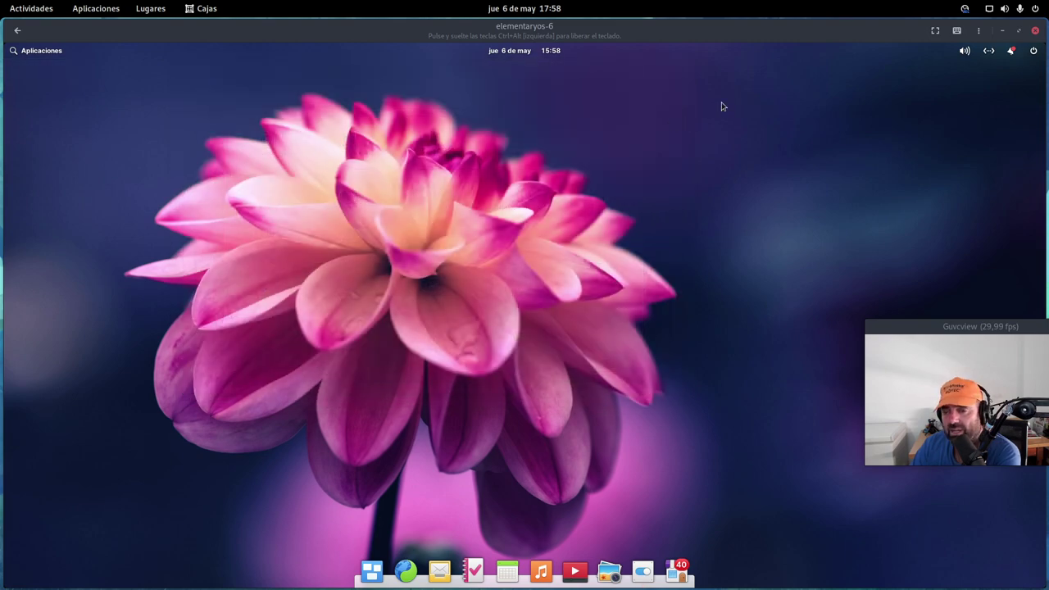
right_click(722, 105)
click(343, 178)
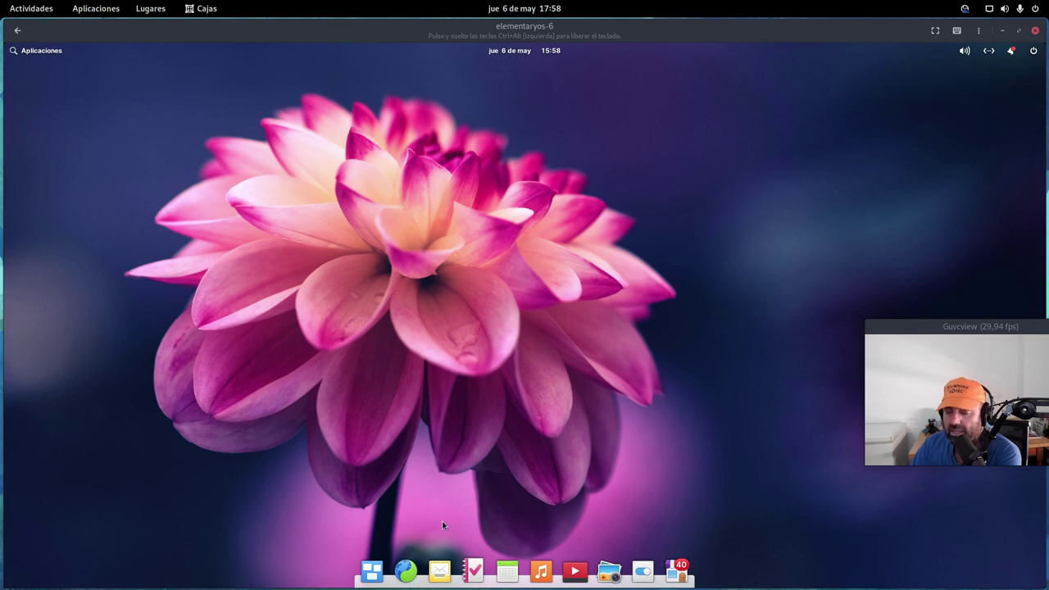
click(41, 51)
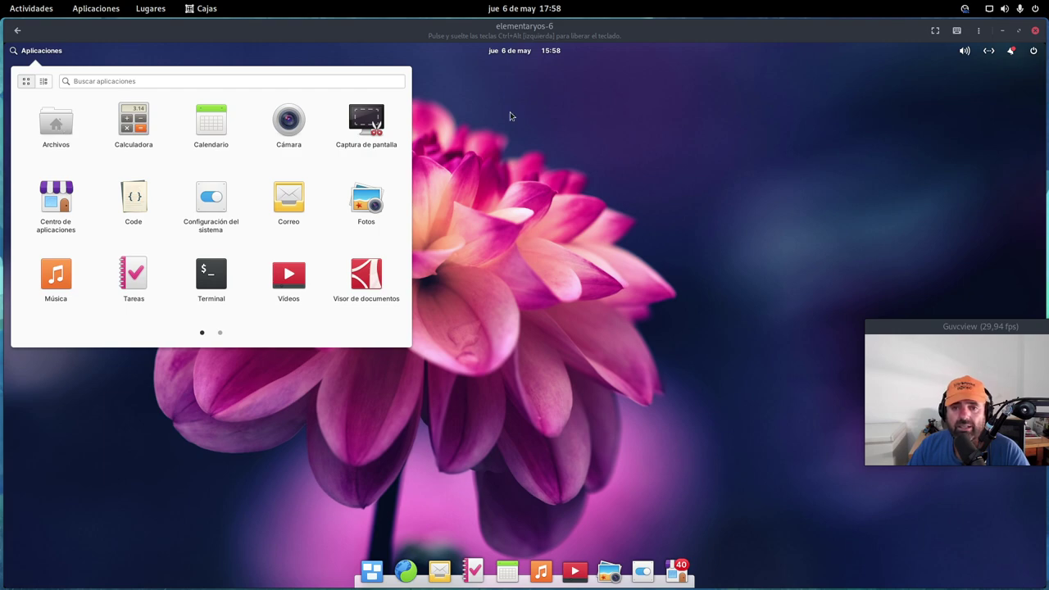
click(535, 115)
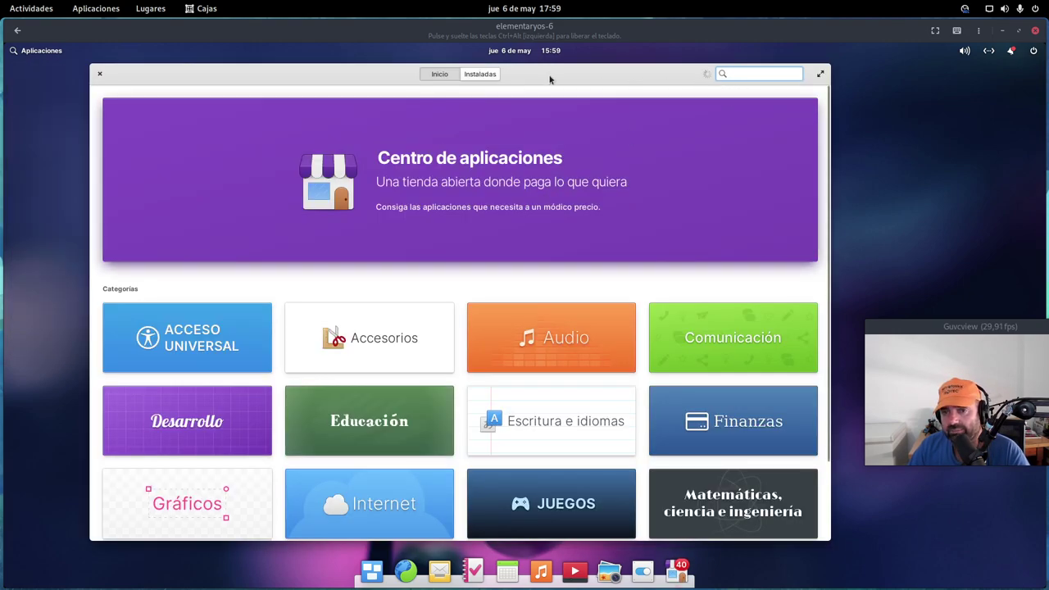
Step: Look through the update list in Instaladas in Centro de aplicaciones and close the app center
click(482, 76)
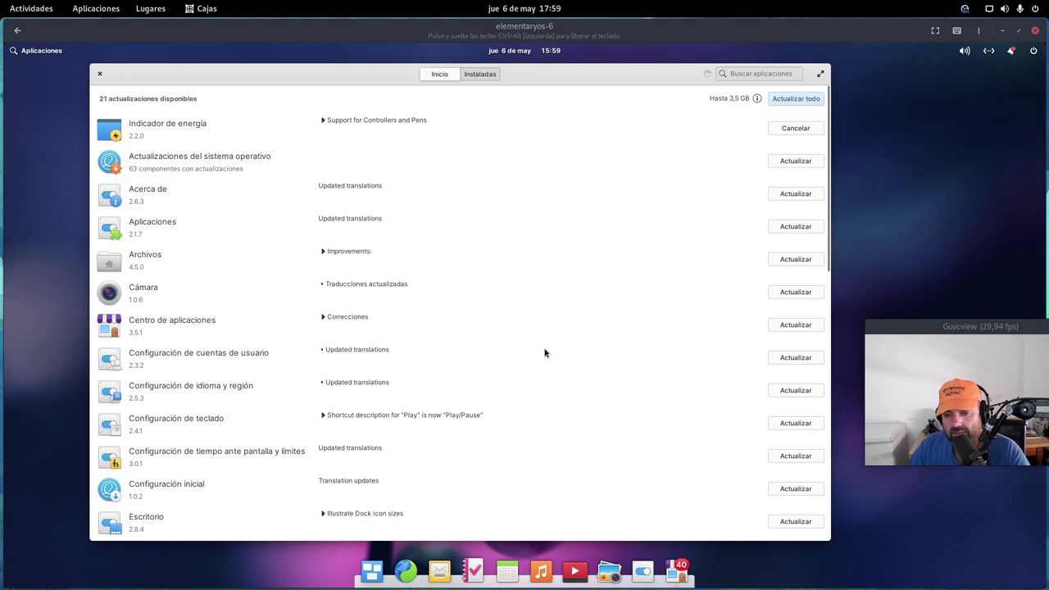
scroll(544, 352, down, 10)
scroll(543, 352, up, 10)
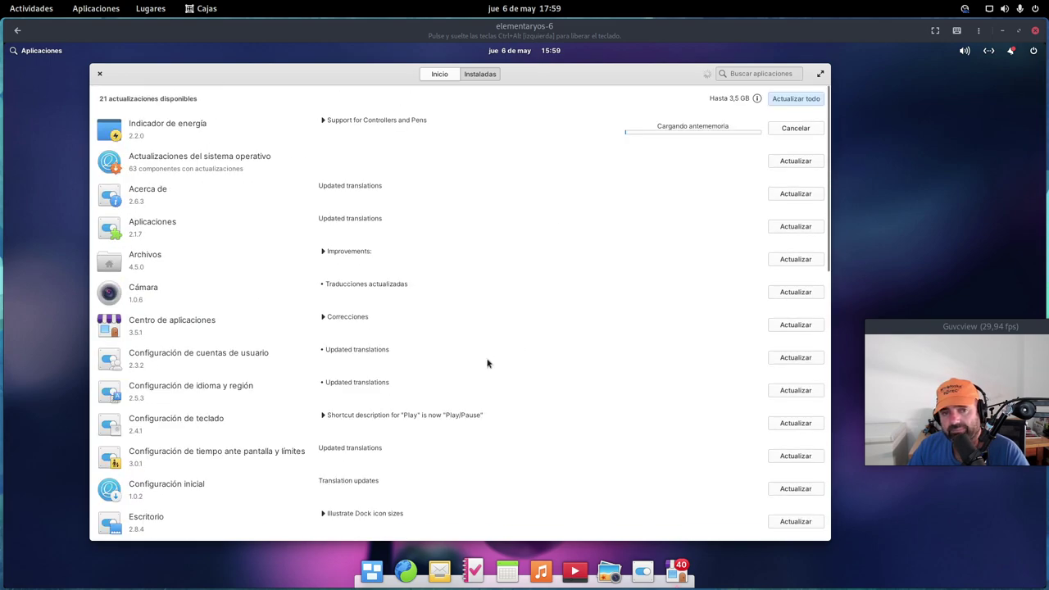
click(101, 75)
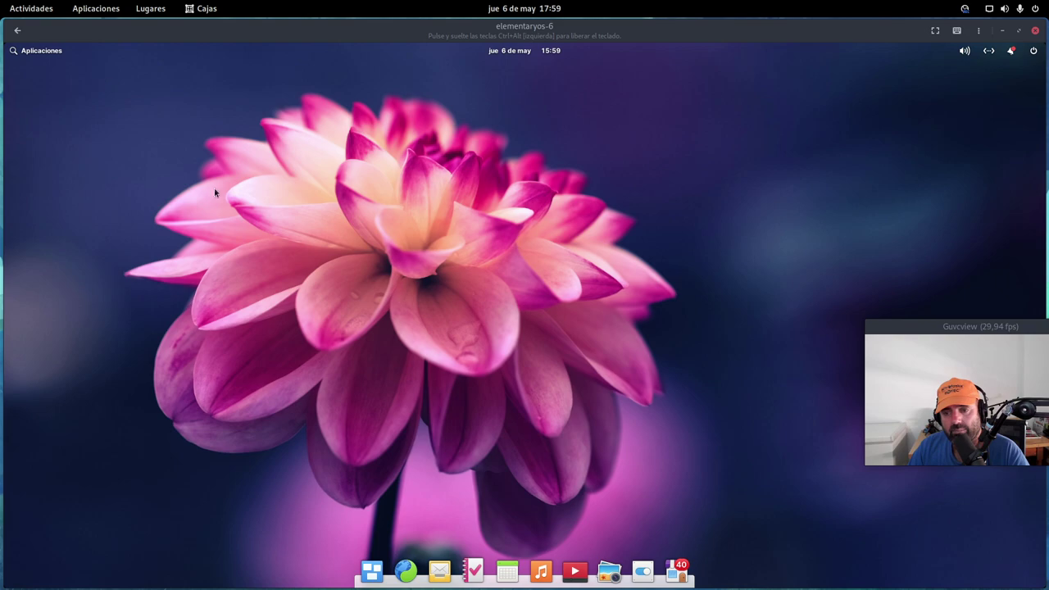
Step: Open Archivos and create a new folder named "Taka" in Carpeta personal
click(46, 57)
click(61, 126)
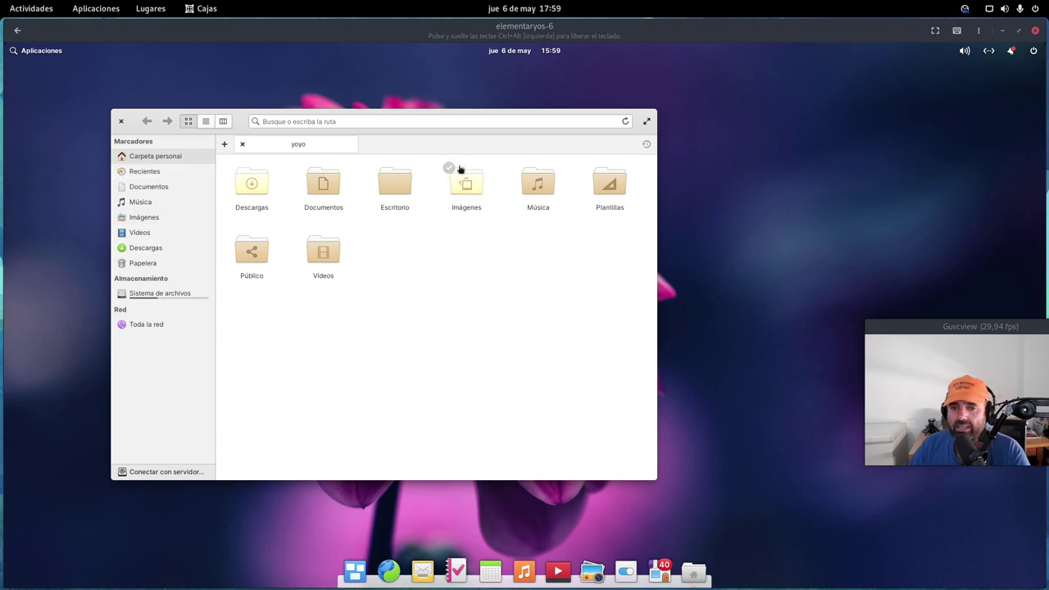
right_click(452, 343)
mouse_move(497, 372)
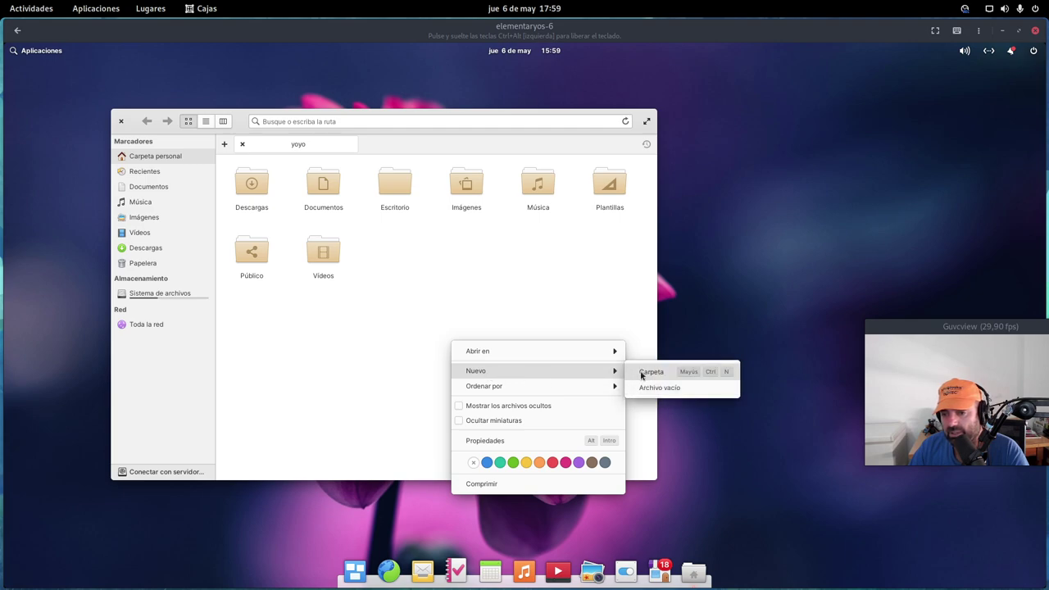
click(651, 372)
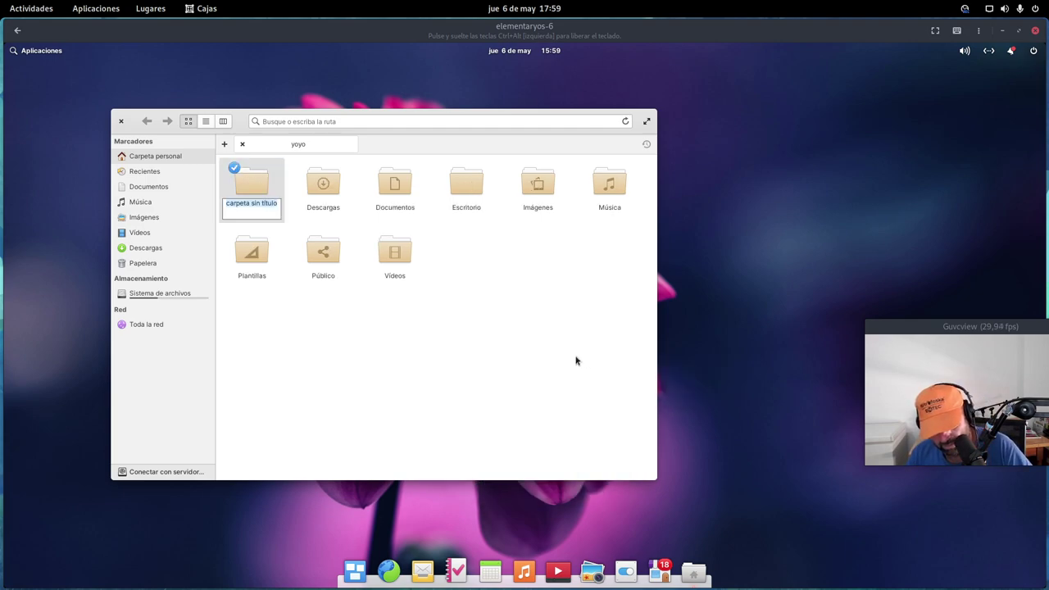
text(o)
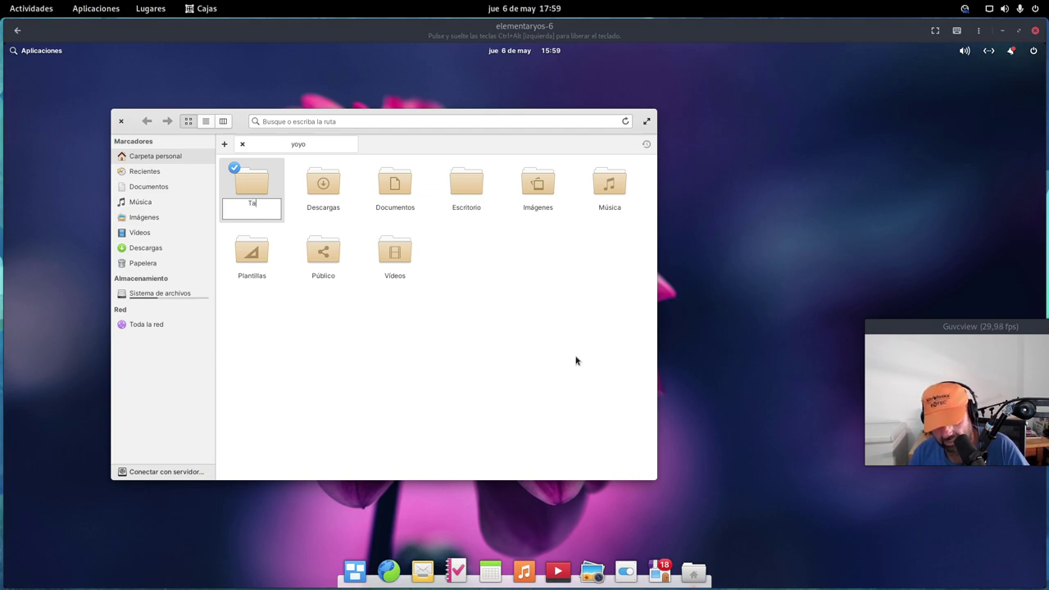
key(Return)
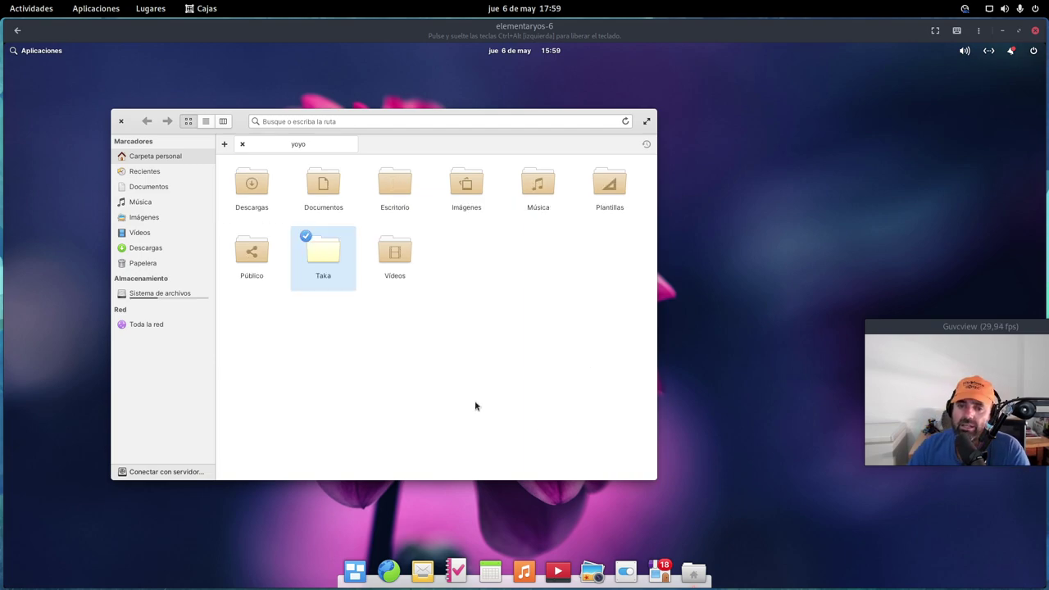
Step: Try to move the Taka folder out of Archivos onto the desktop, and shrink the Archivos window
drag(321, 260, 723, 177)
drag(316, 255, 335, 267)
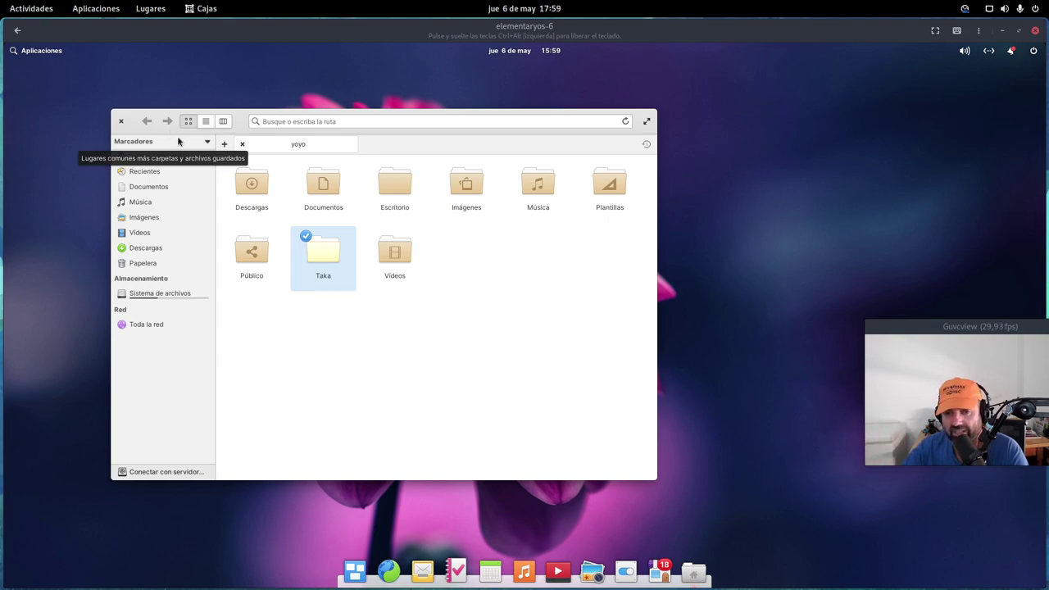
drag(307, 259, 907, 142)
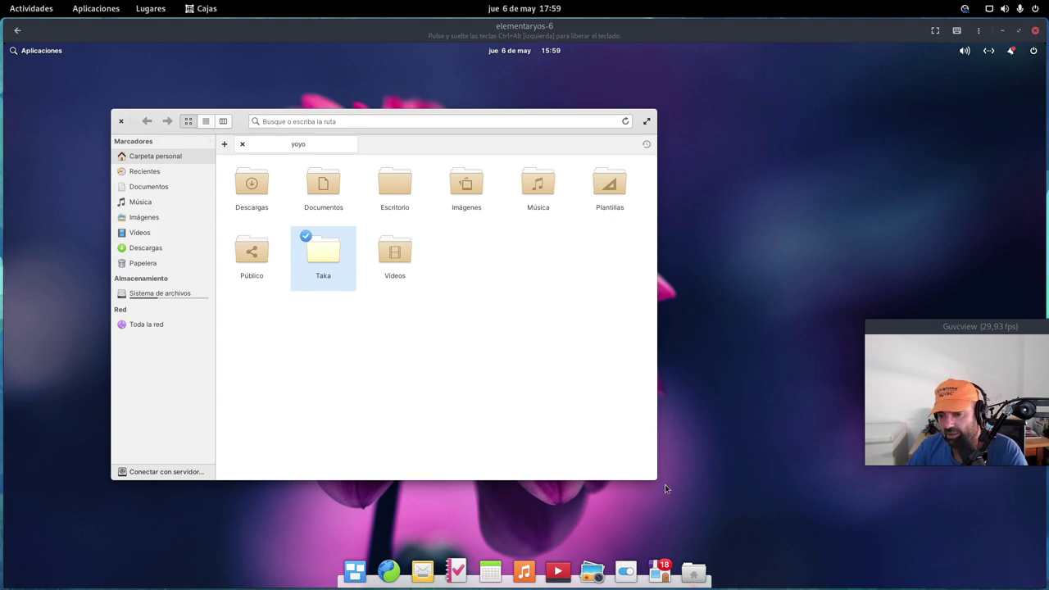
drag(608, 444, 602, 440)
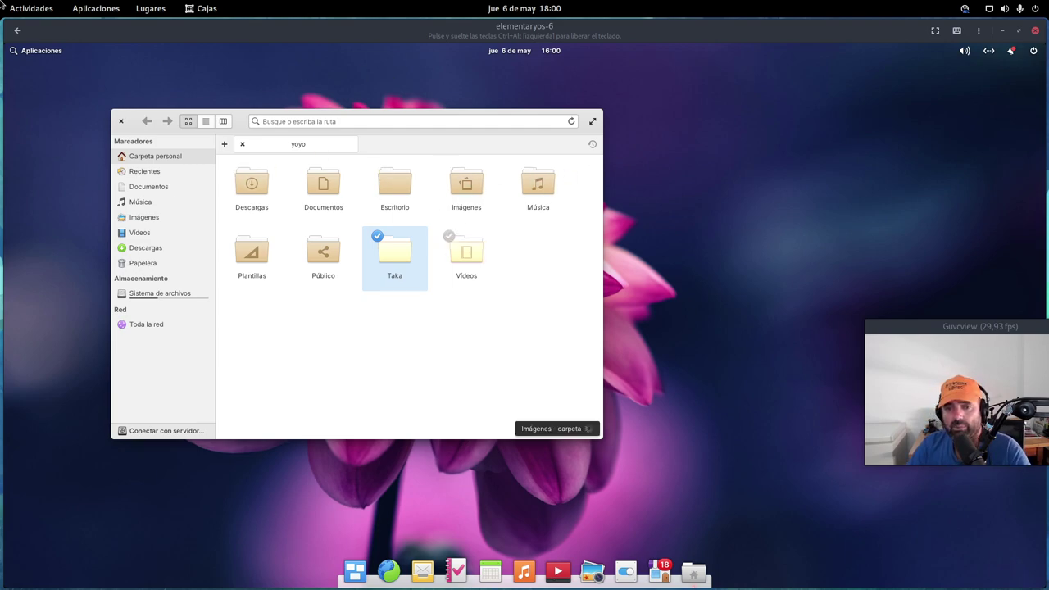
Step: Switch to Firefox and the host's Archivos, inspect each one's application menu, and close the host's Archivos
mouse_move(0, 0)
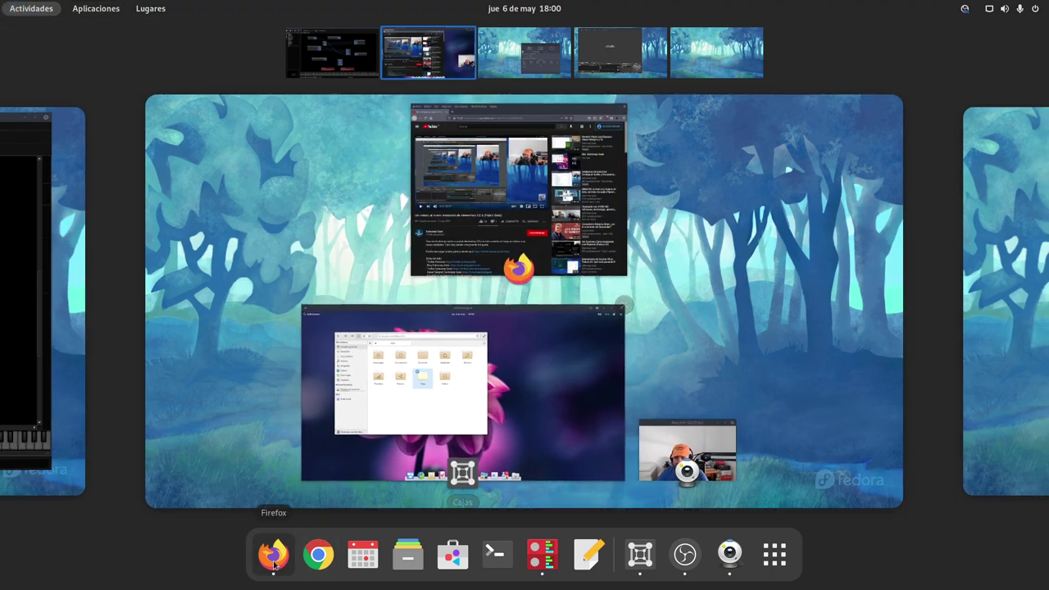
click(273, 555)
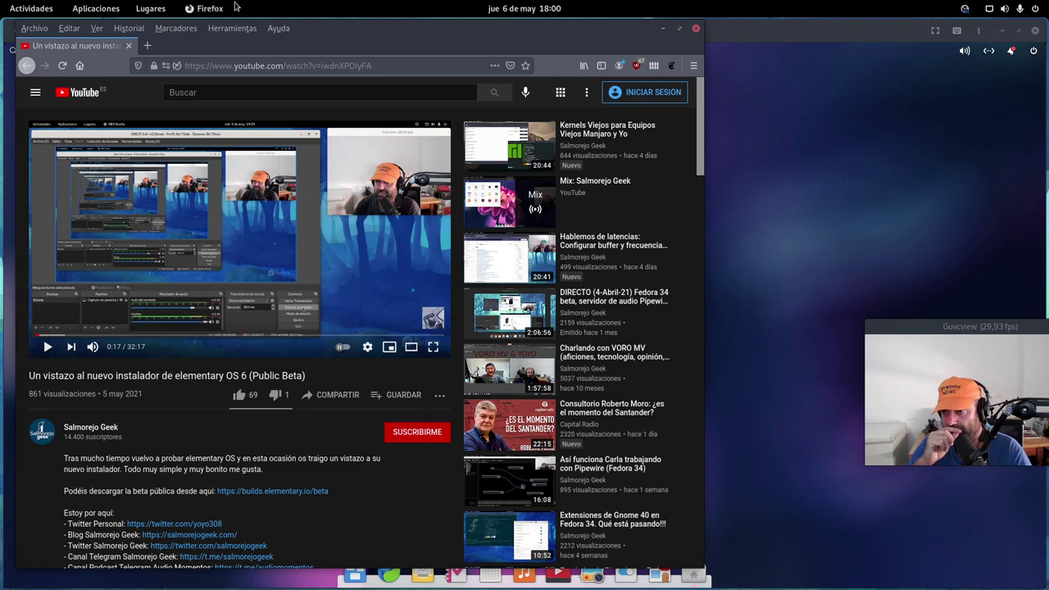
mouse_move(1, 1)
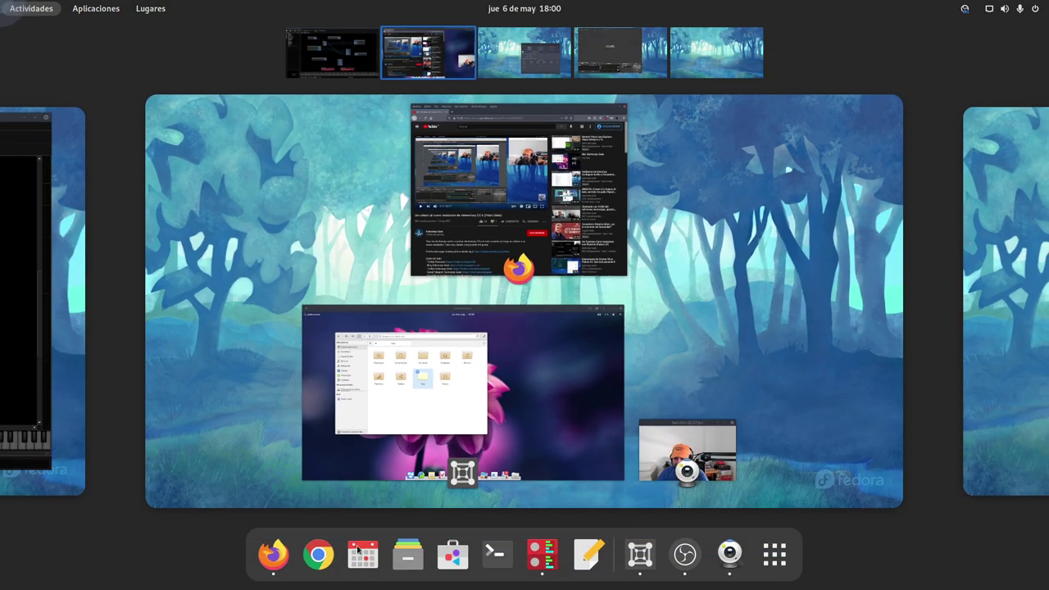
click(399, 562)
drag(239, 58, 385, 115)
click(221, 9)
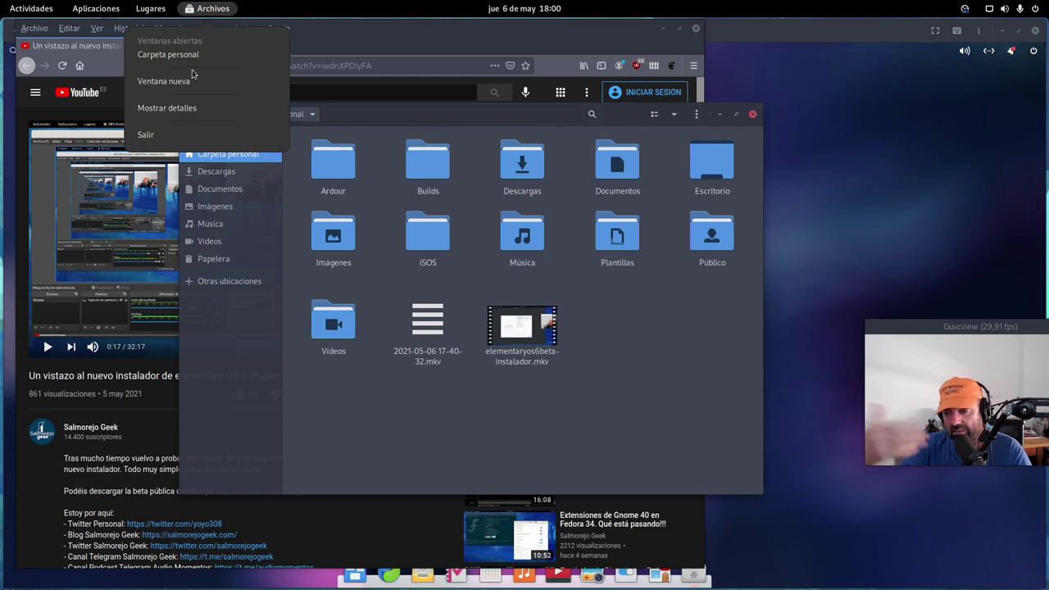
click(748, 117)
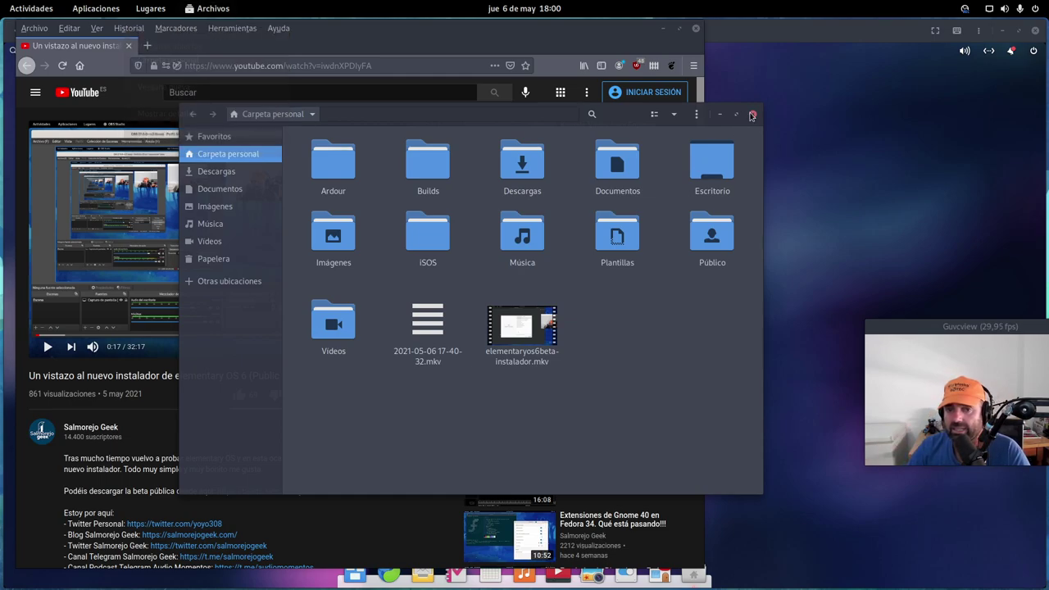
click(750, 115)
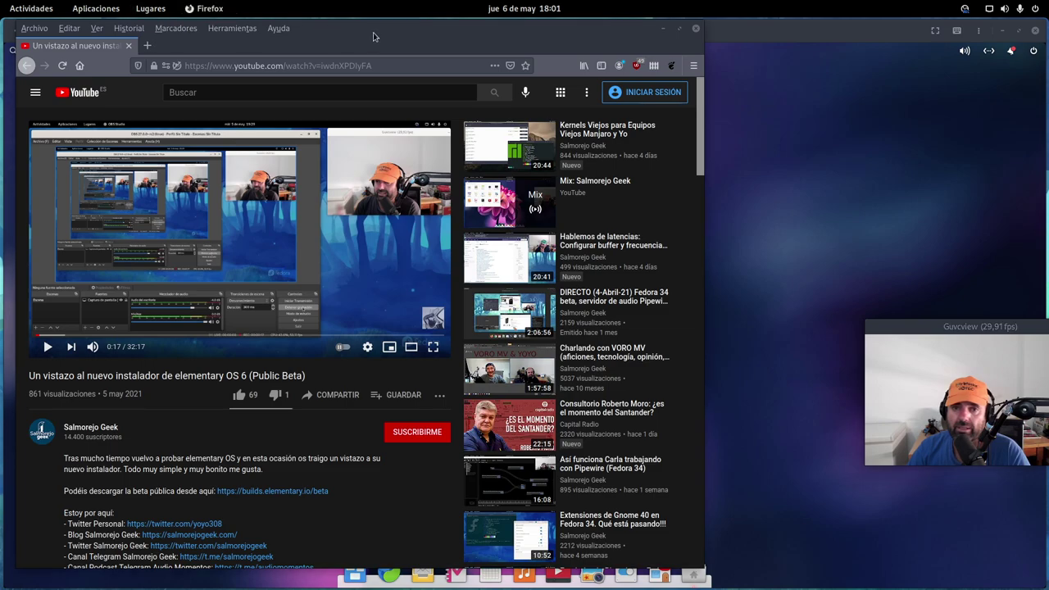
click(201, 12)
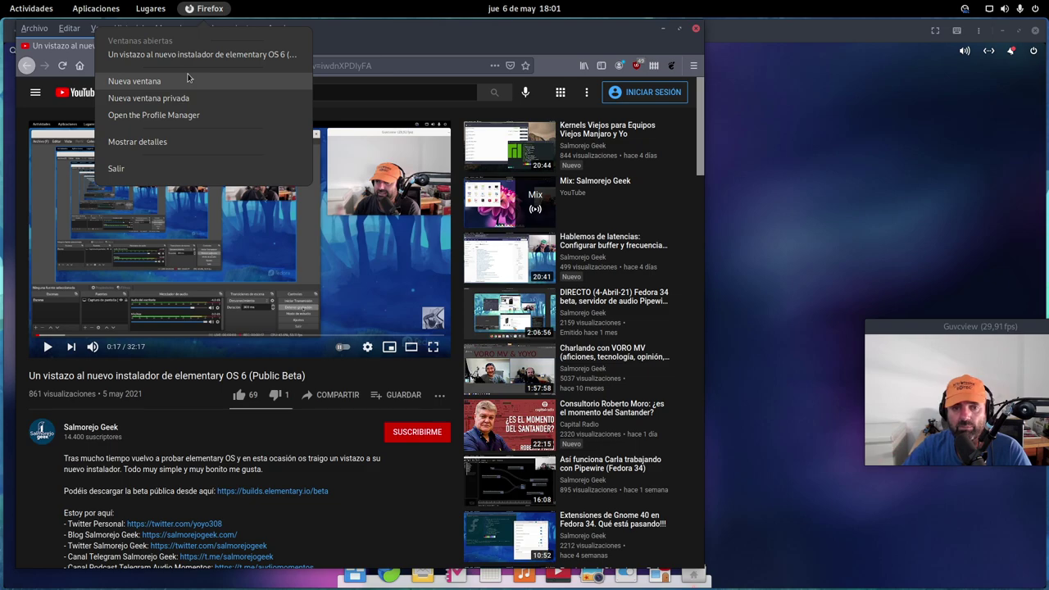
click(771, 136)
Step: Switch back to the elementaryos-6 virtual machine in Cajas, deselect the Taka folder and close Archivos
key(super)
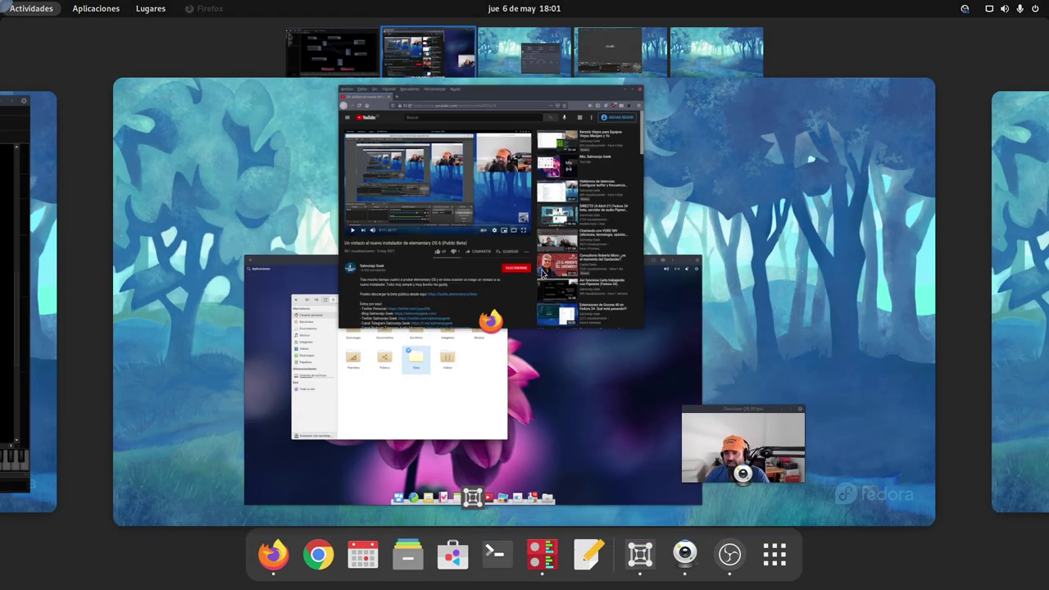
click(587, 391)
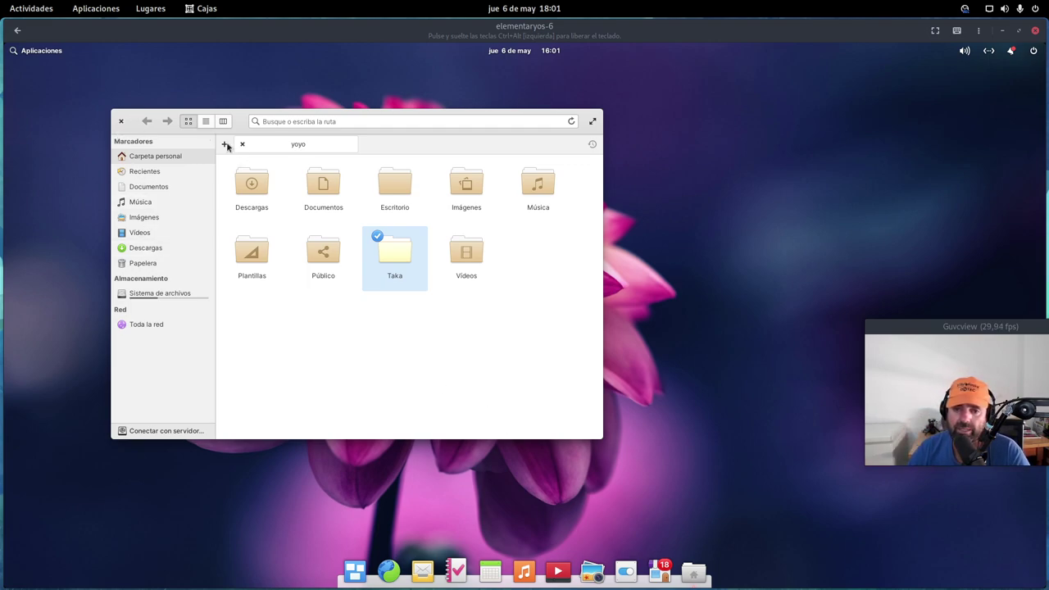
click(490, 381)
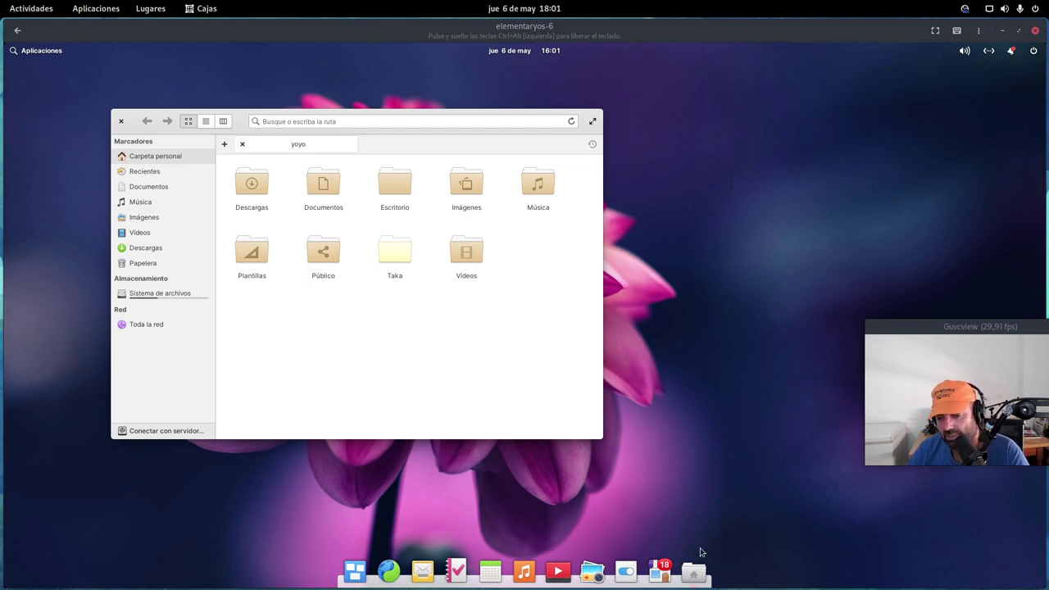
click(118, 122)
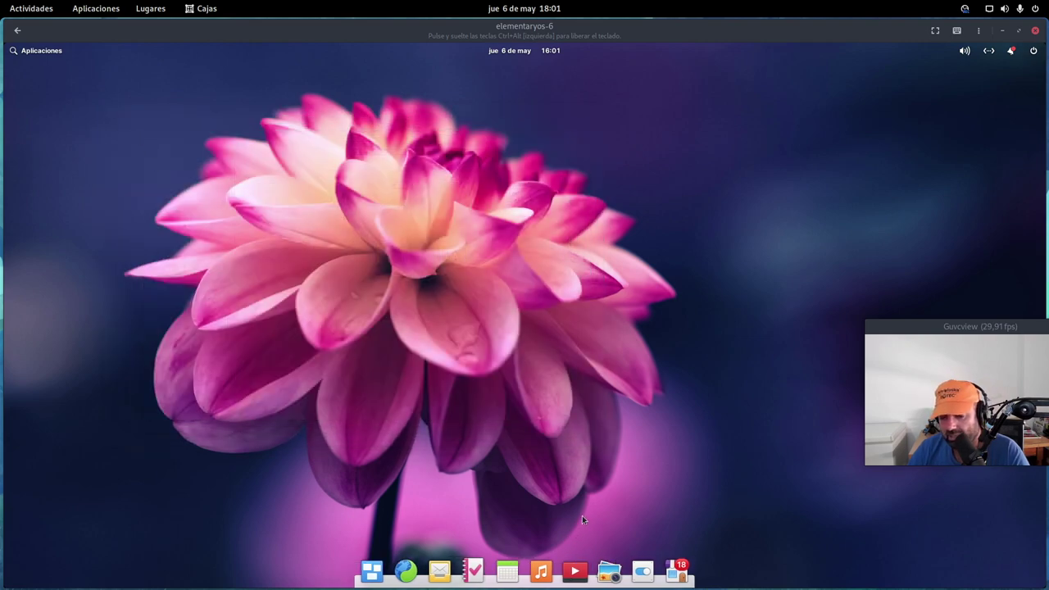
Step: Open Terminal in the virtual machine and run "sudo apt install firefox"
click(48, 56)
click(228, 280)
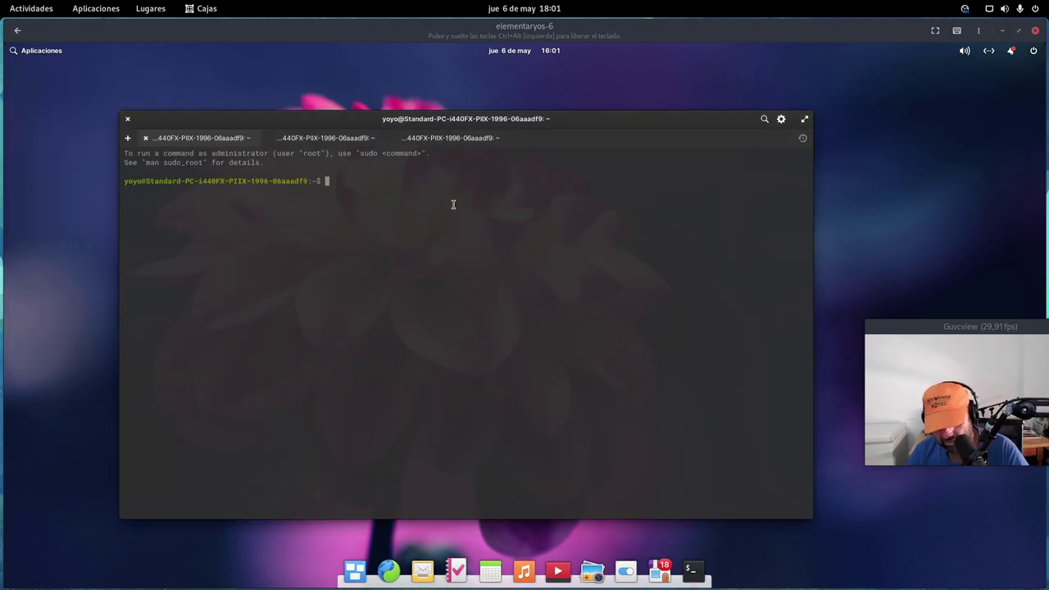
text(sudo apt)
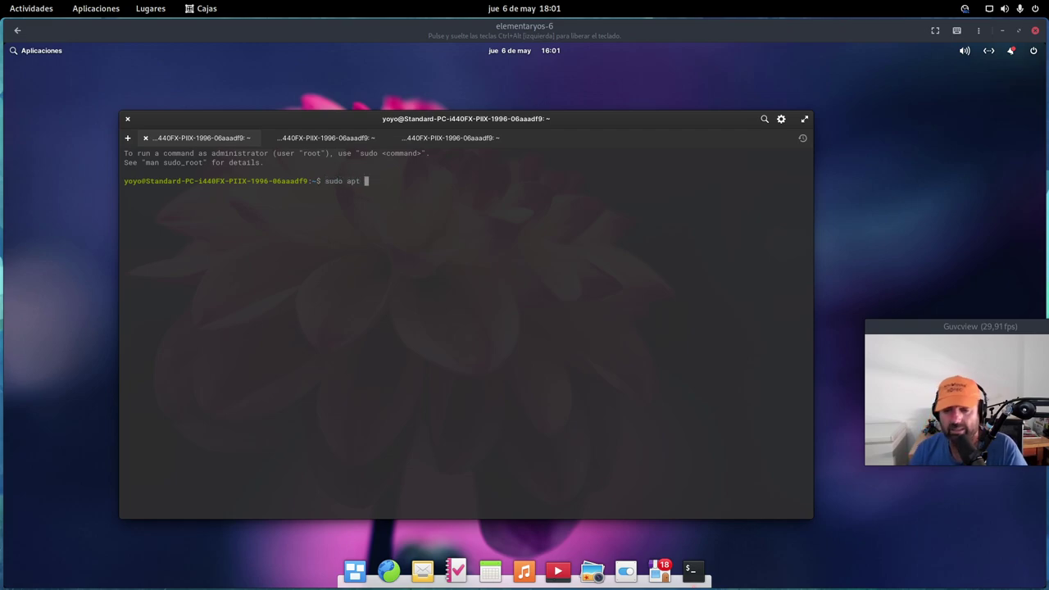
text(install)
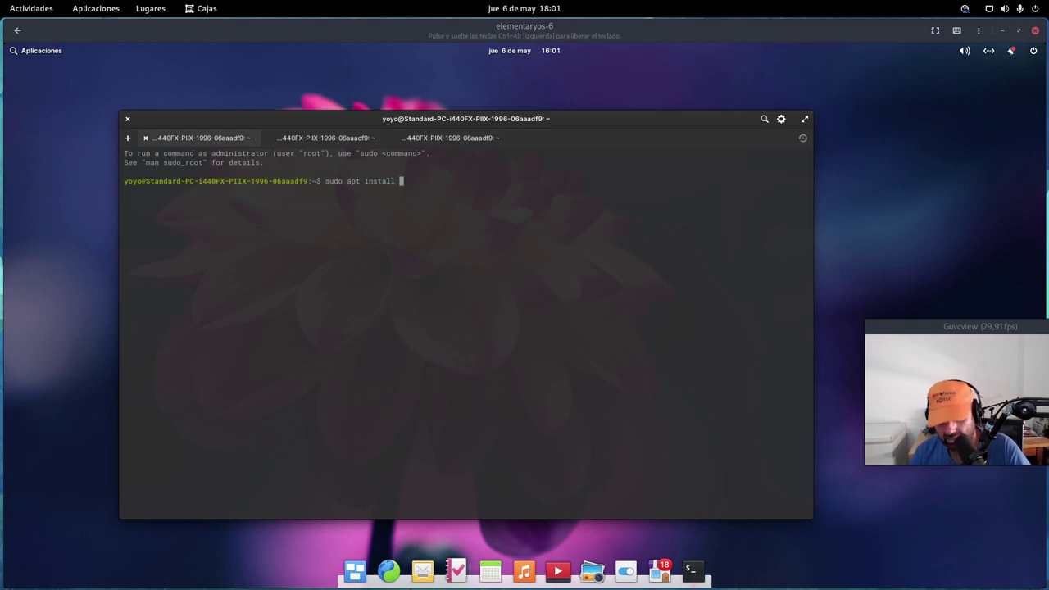
text(ox)
key(Return)
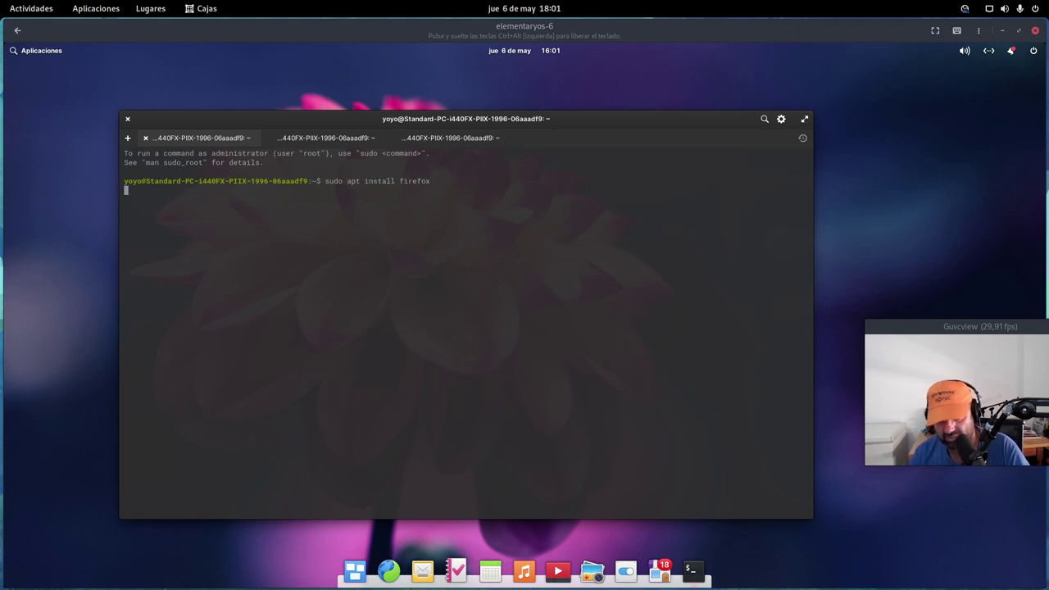
Step: Authenticate with the sudo account password and answer "s" to proceed with the Firefox installation
text(*****)
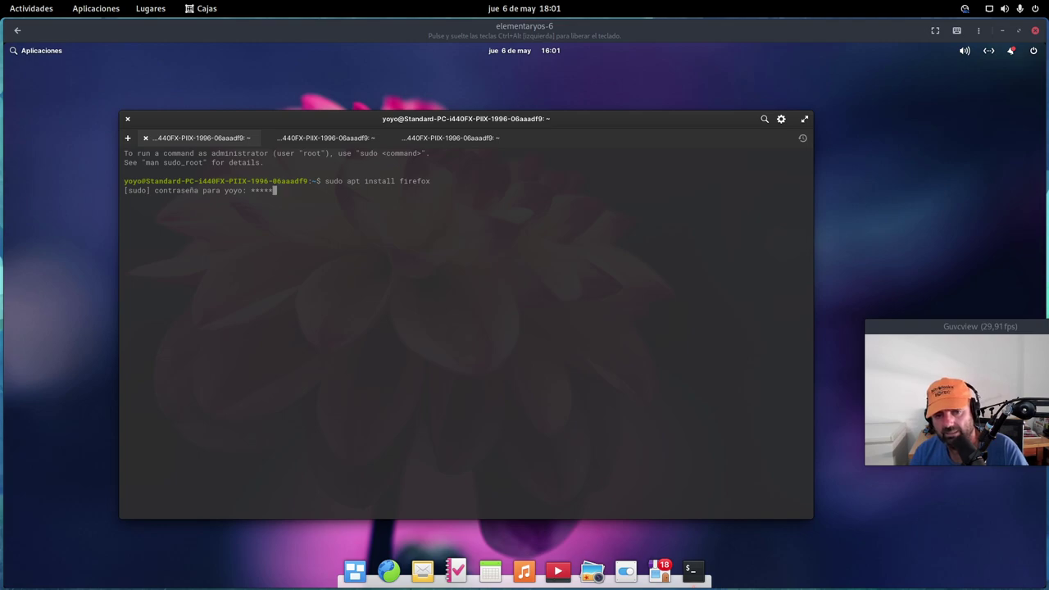
text(***)
key(Return)
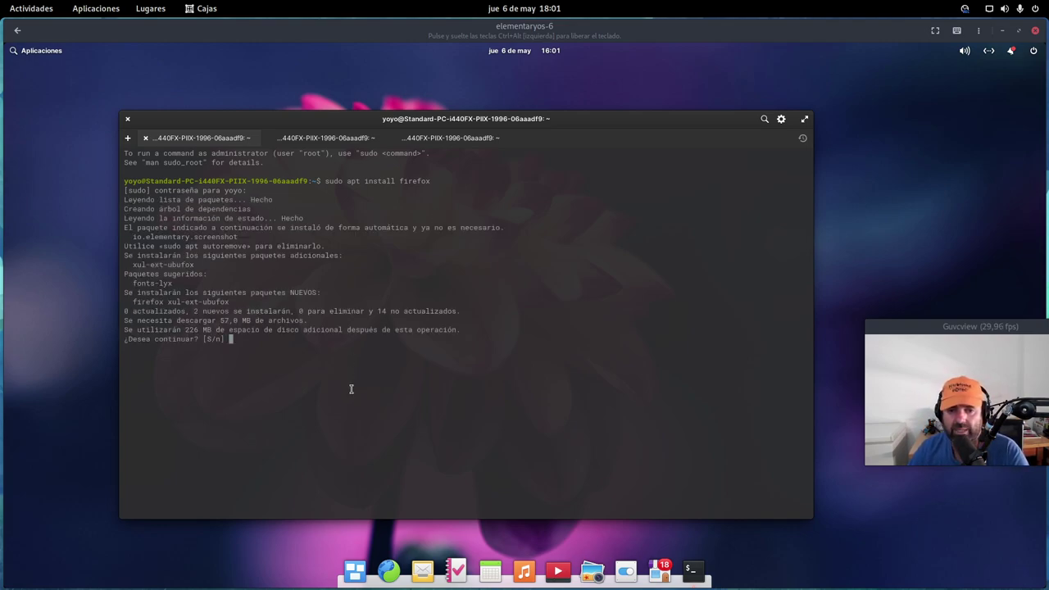
text(s)
key(Return)
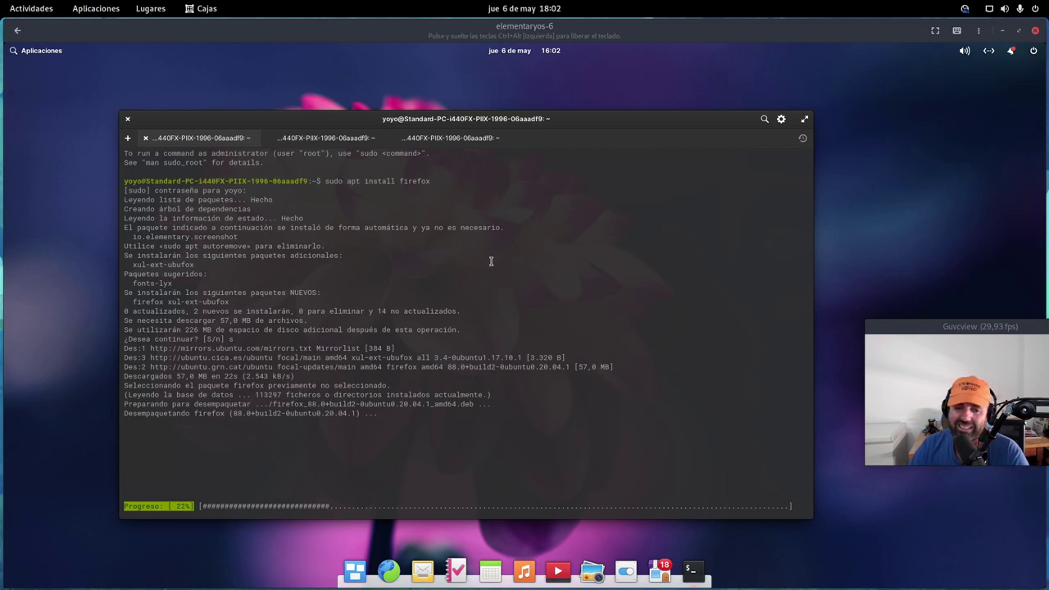
Step: Move the Terminal window slightly higher on the desktop, and examine its zoom, colour and Copipegado natural settings
drag(487, 127, 597, 85)
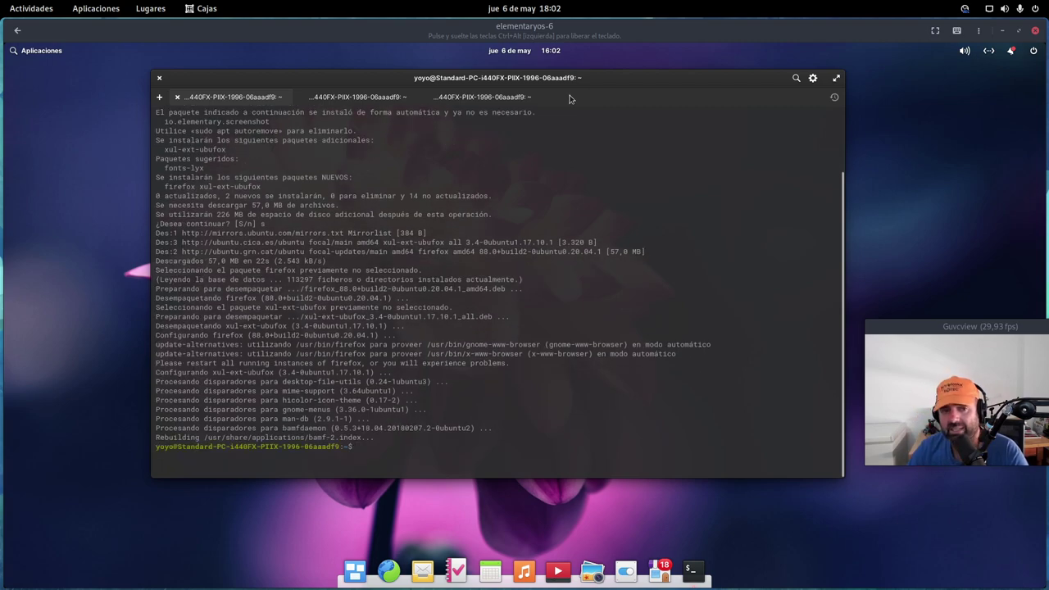
drag(652, 81, 623, 94)
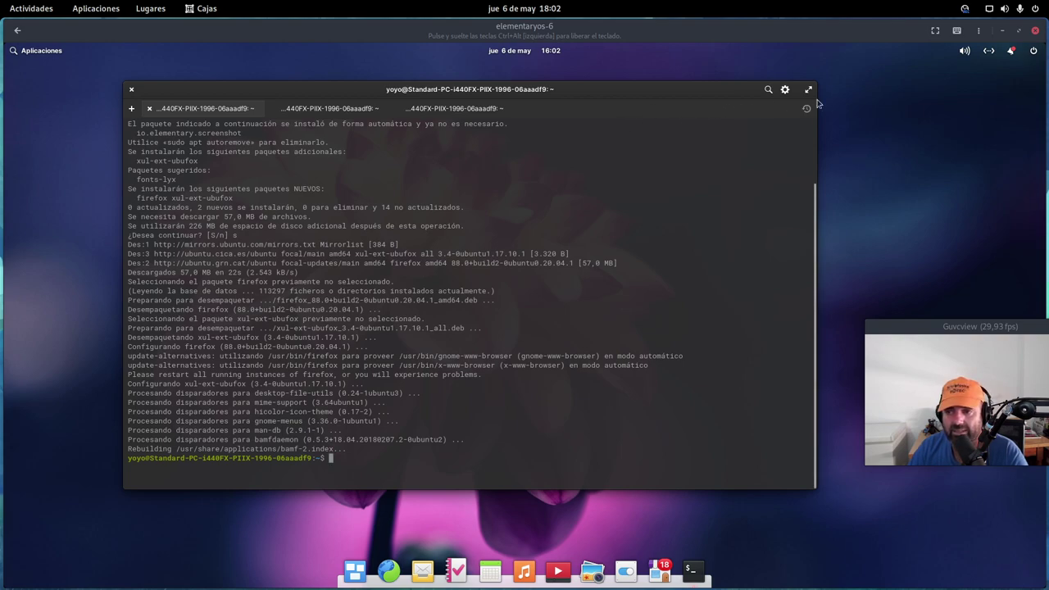
click(787, 91)
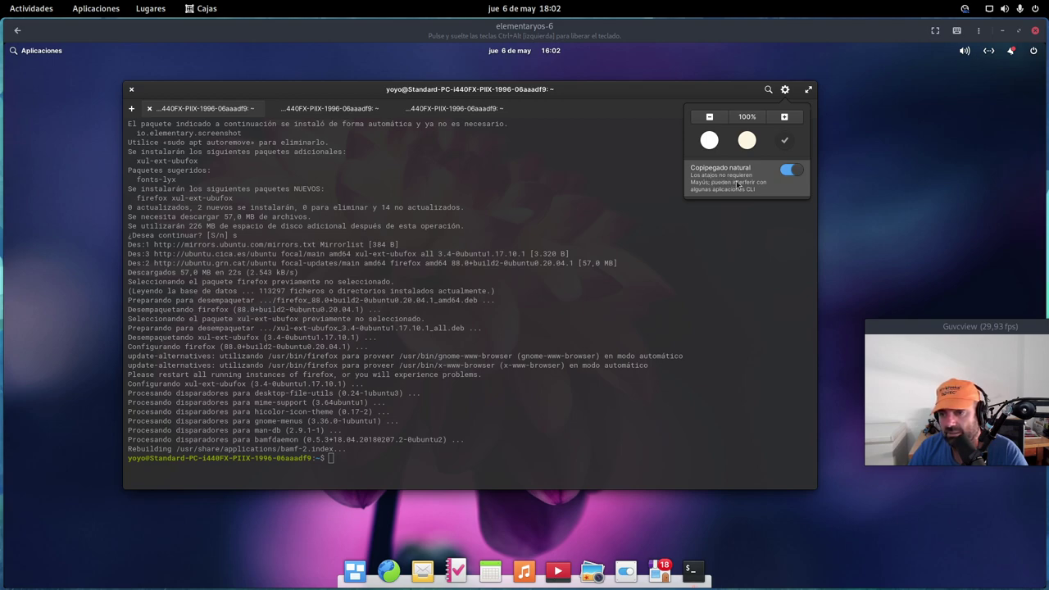
click(733, 245)
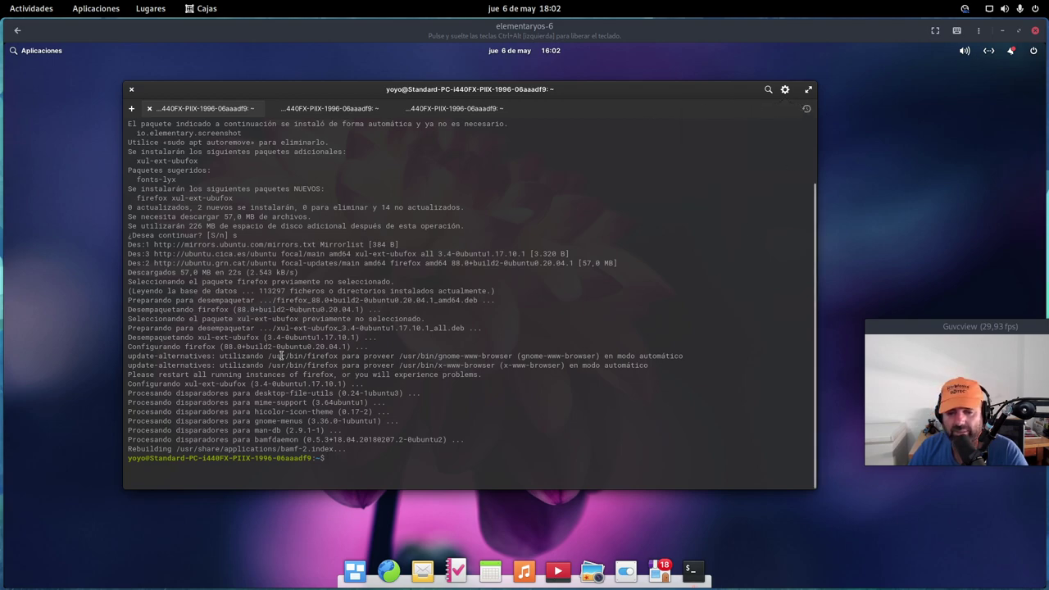